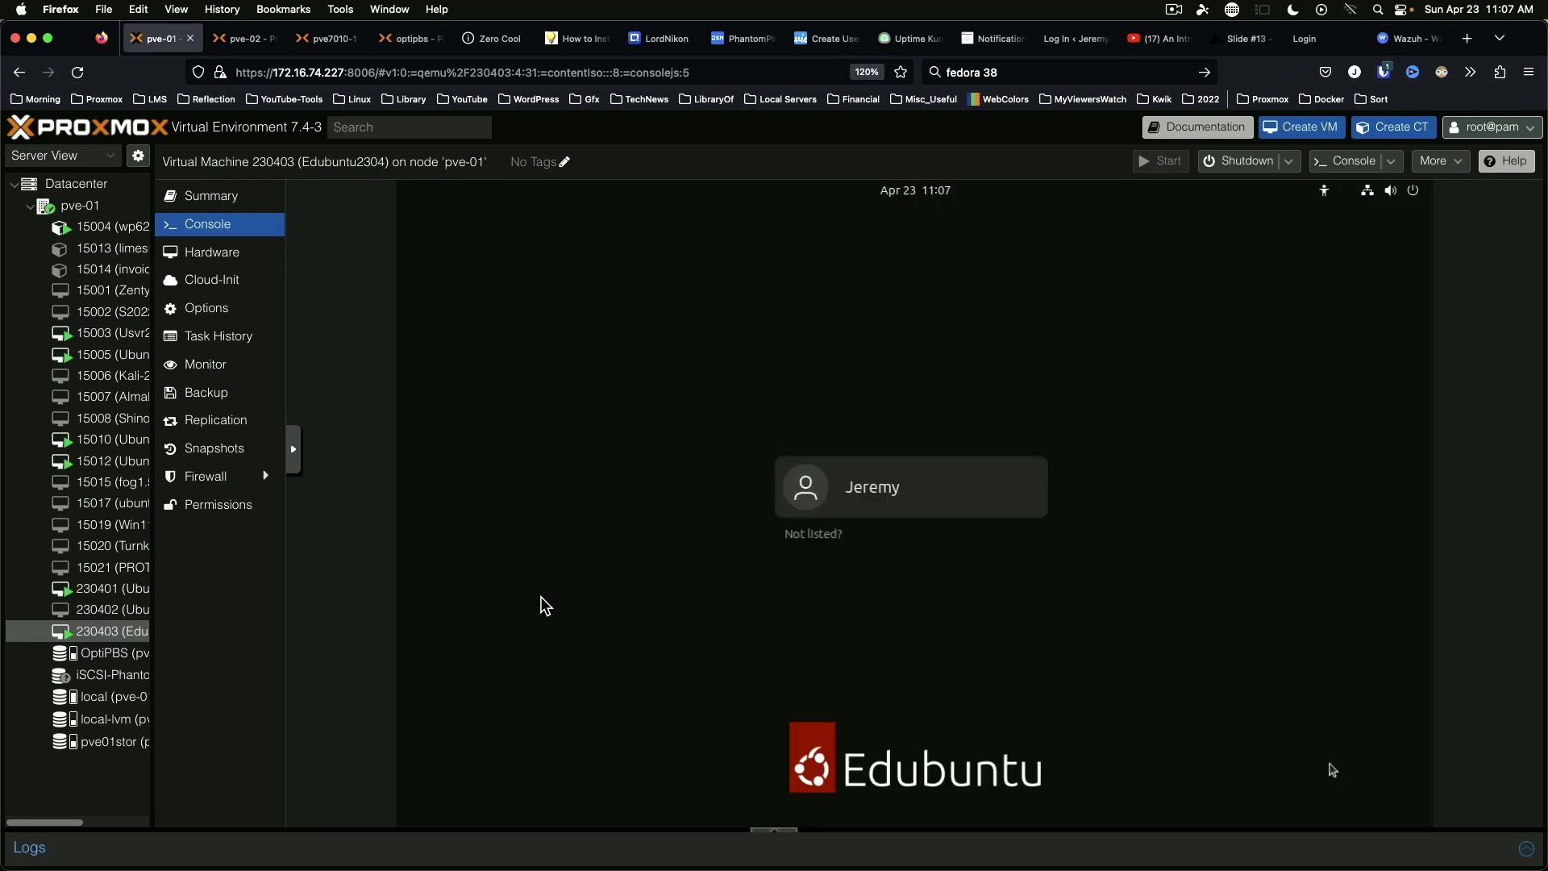
Step: Log in with the account password and finish the welcome setup, skipping online accounts and declining system info
key(Return)
text(***********)
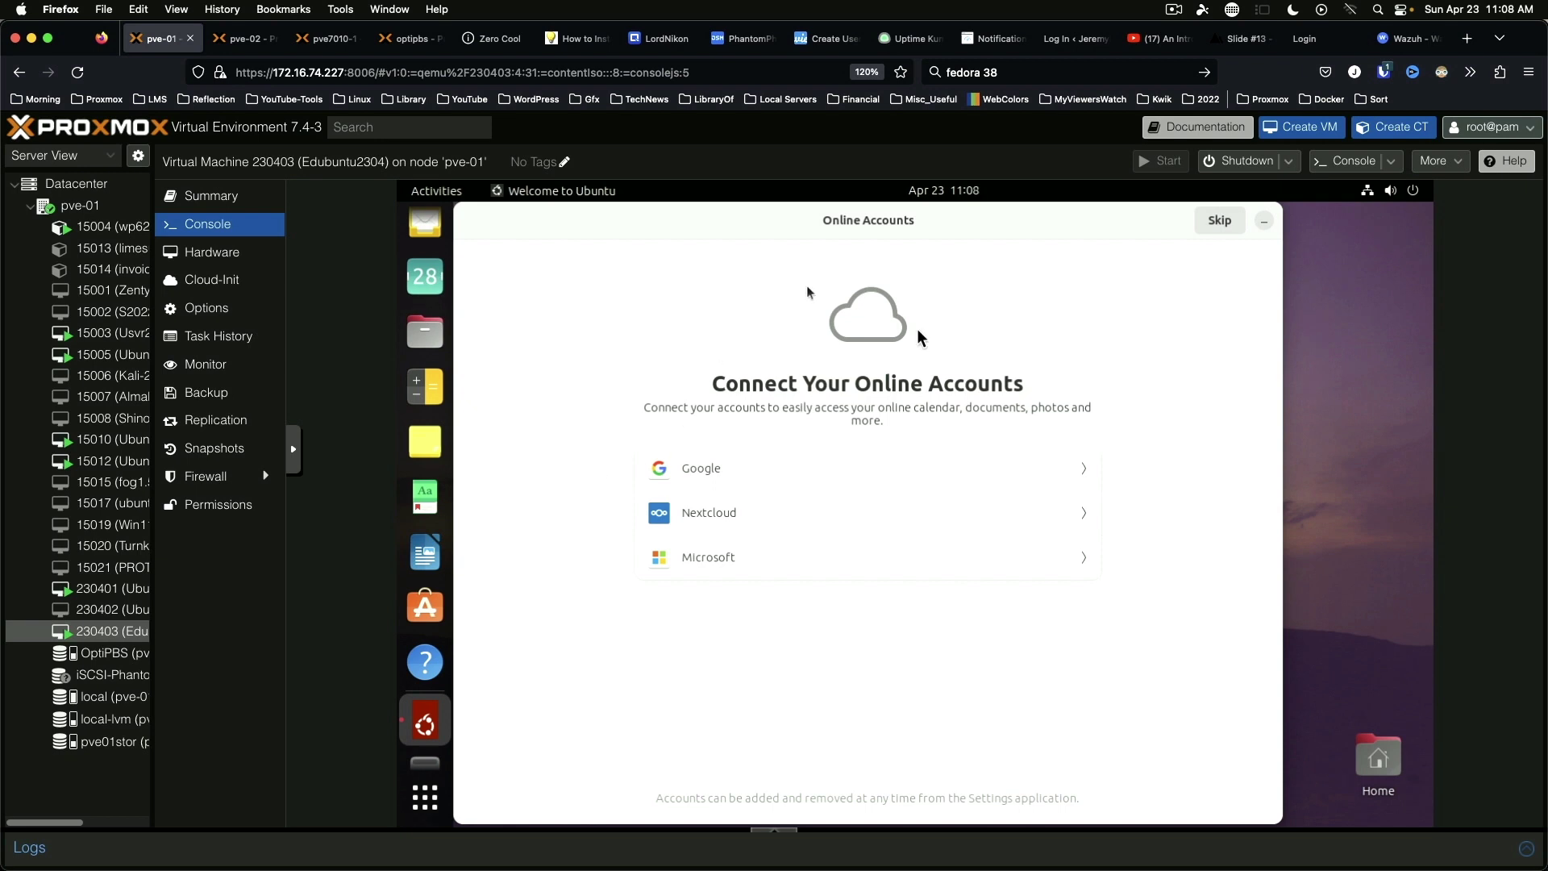
click(1213, 221)
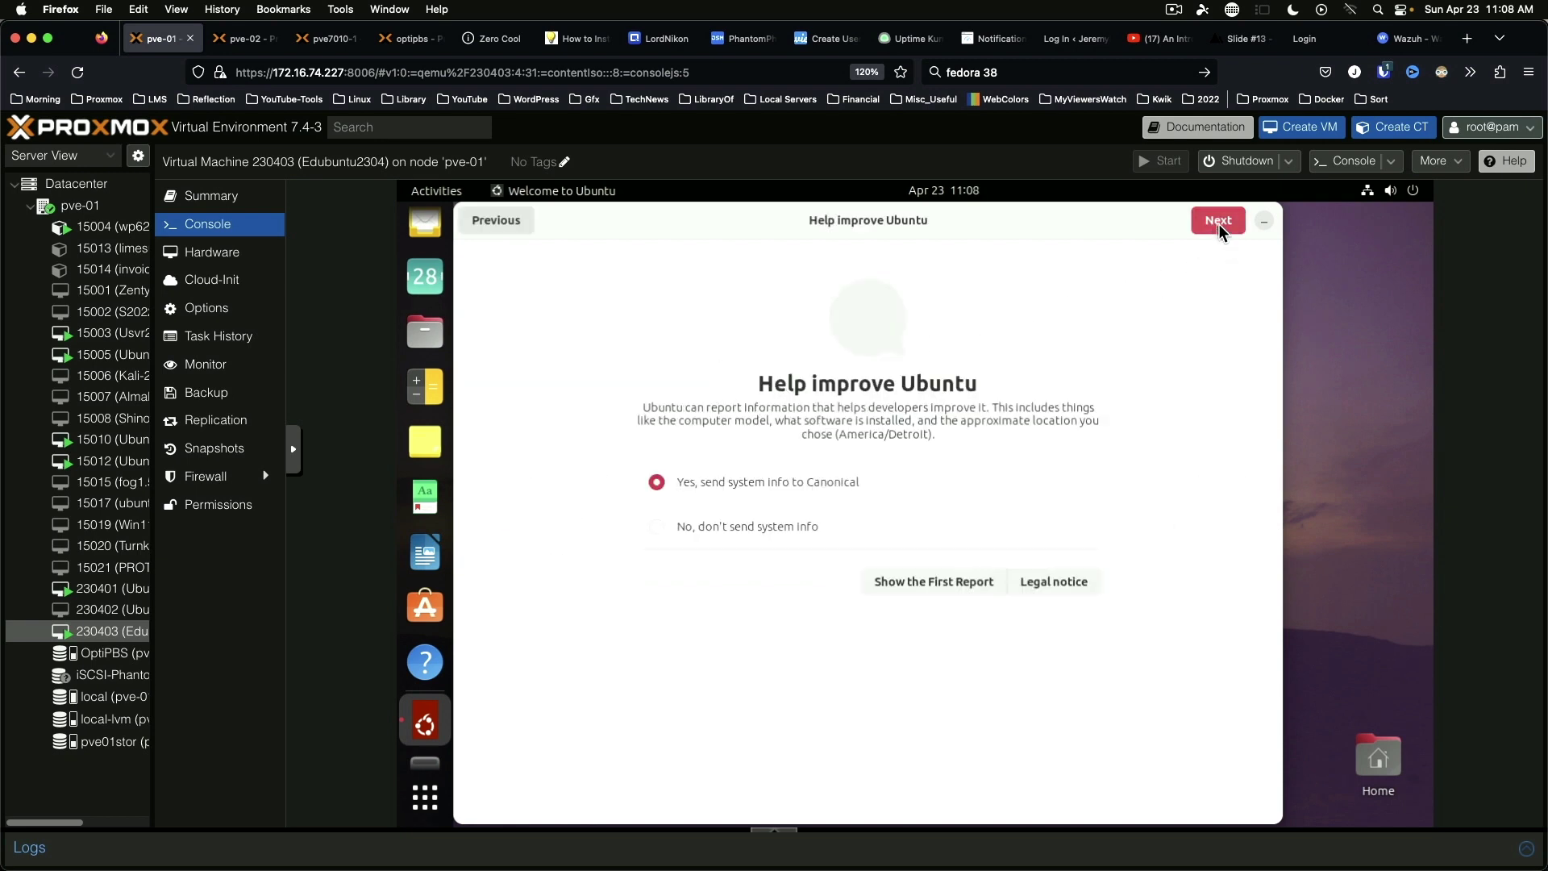
click(772, 529)
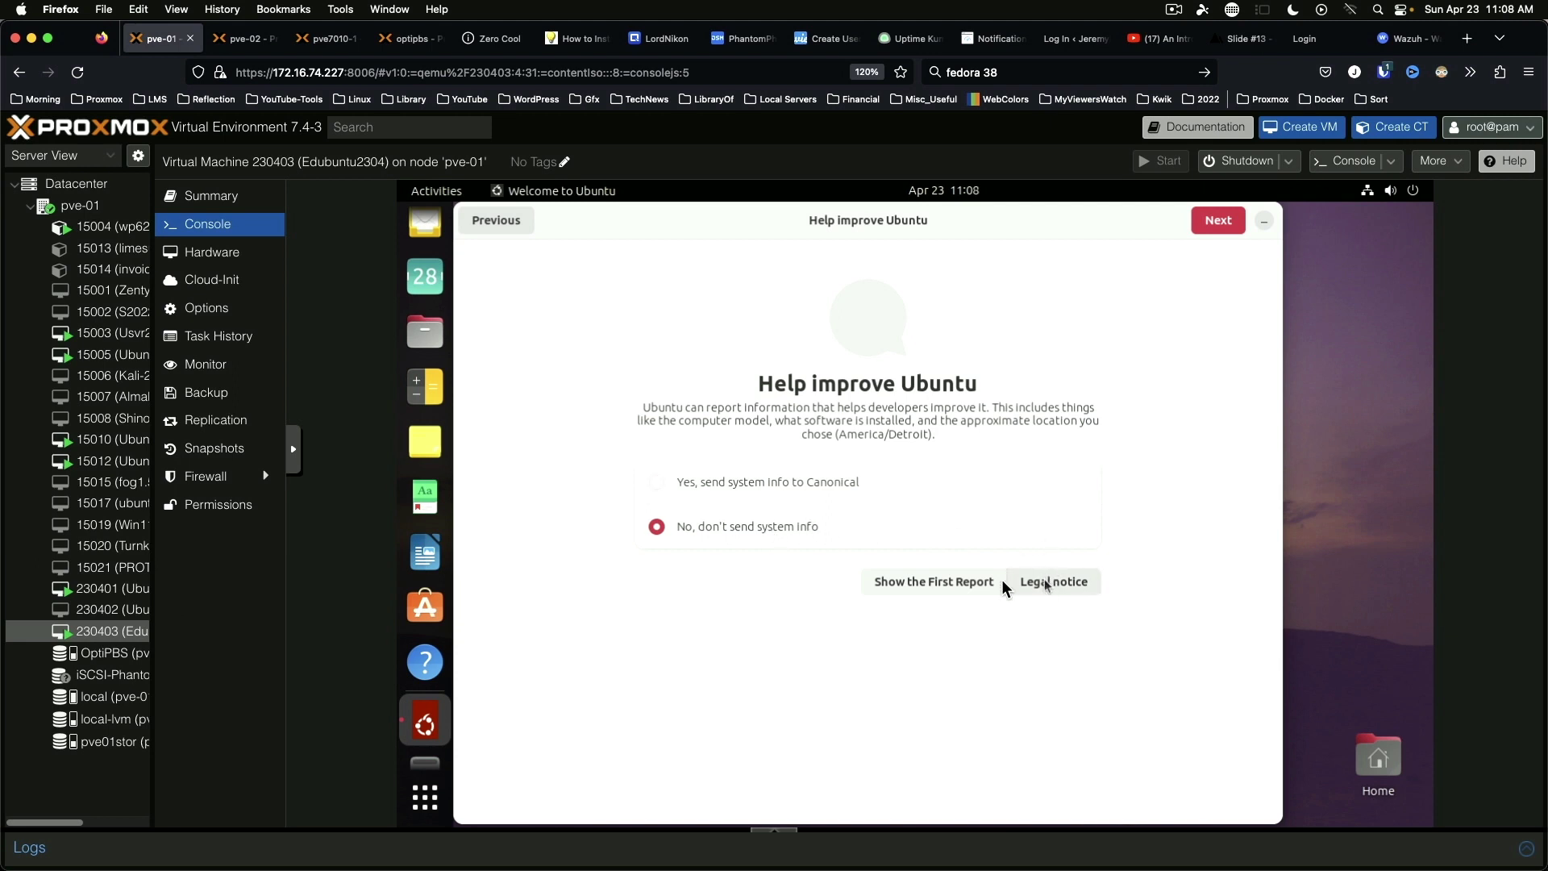
click(1219, 221)
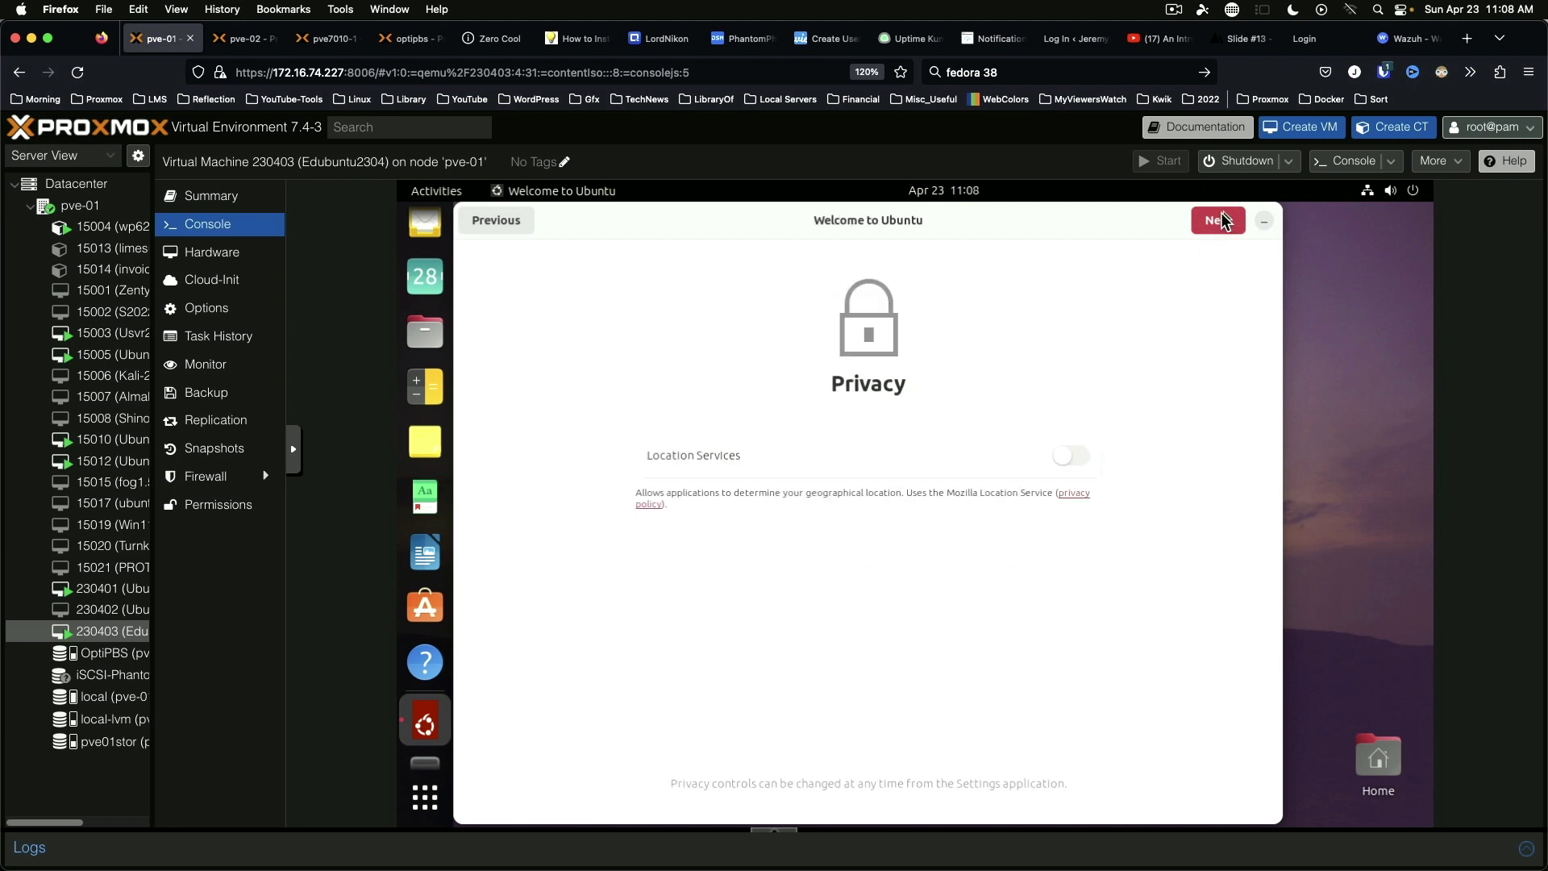
click(1226, 218)
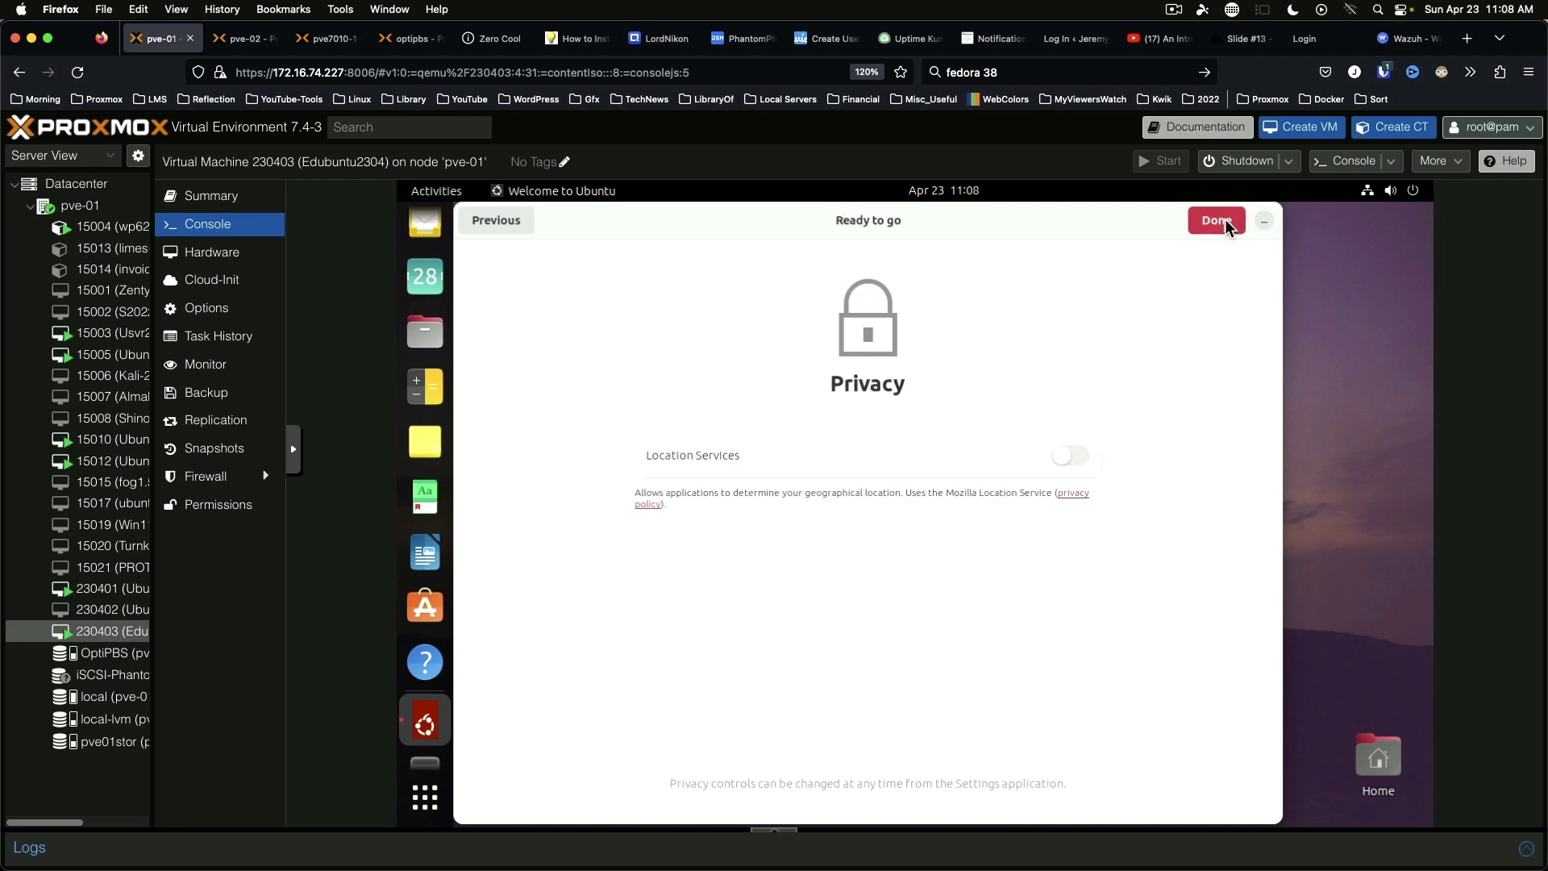
click(1219, 223)
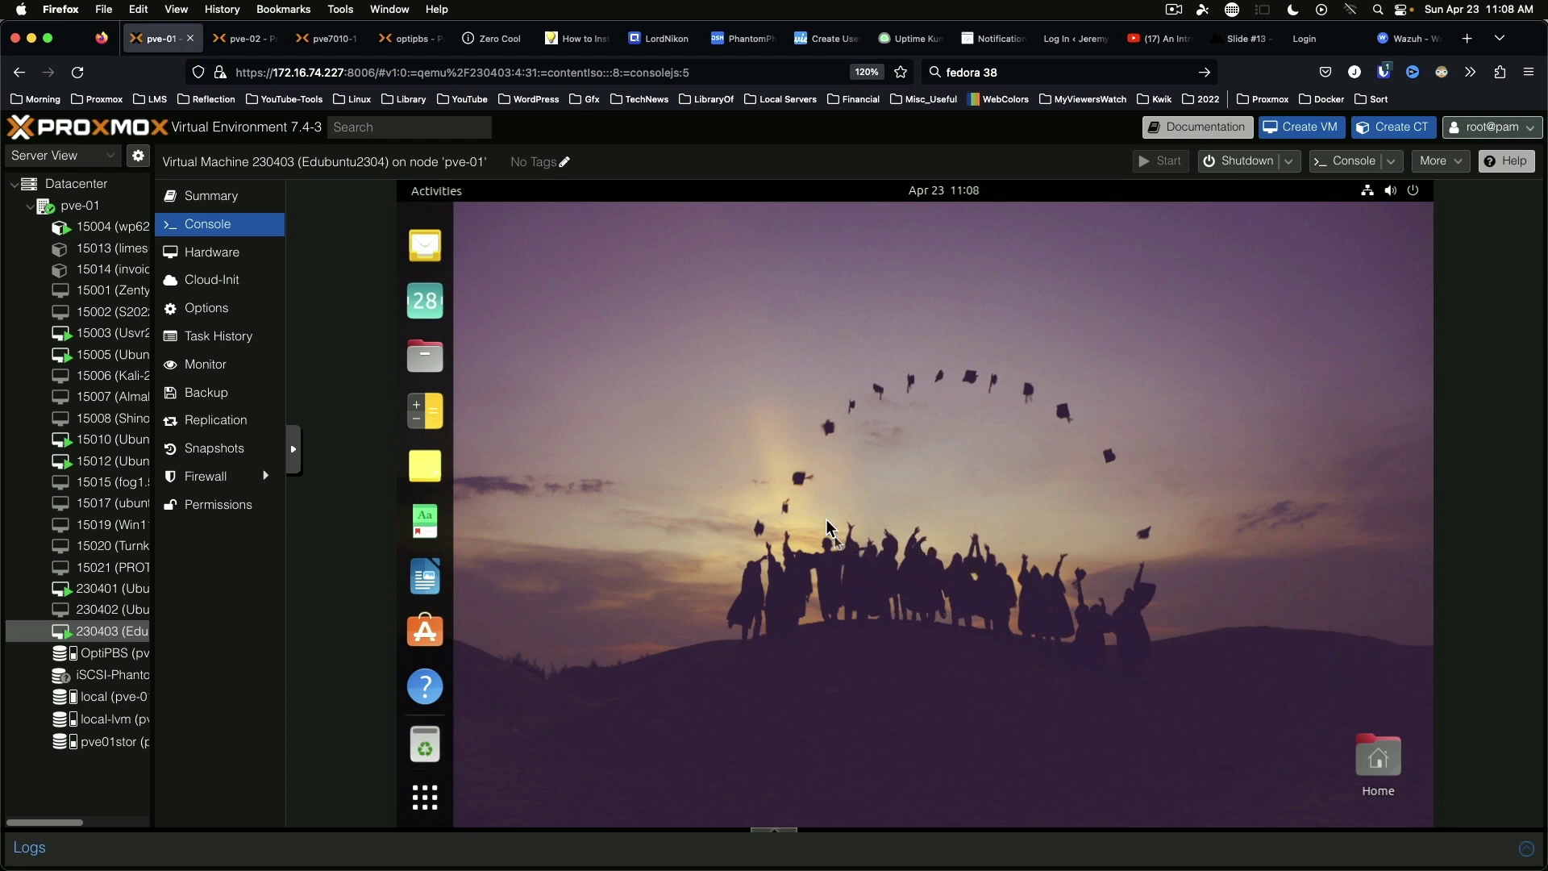
Step: Turn off Show Personal folder in the Ubuntu Desktop settings, reached from the desktop's Display Settings
right_click(723, 318)
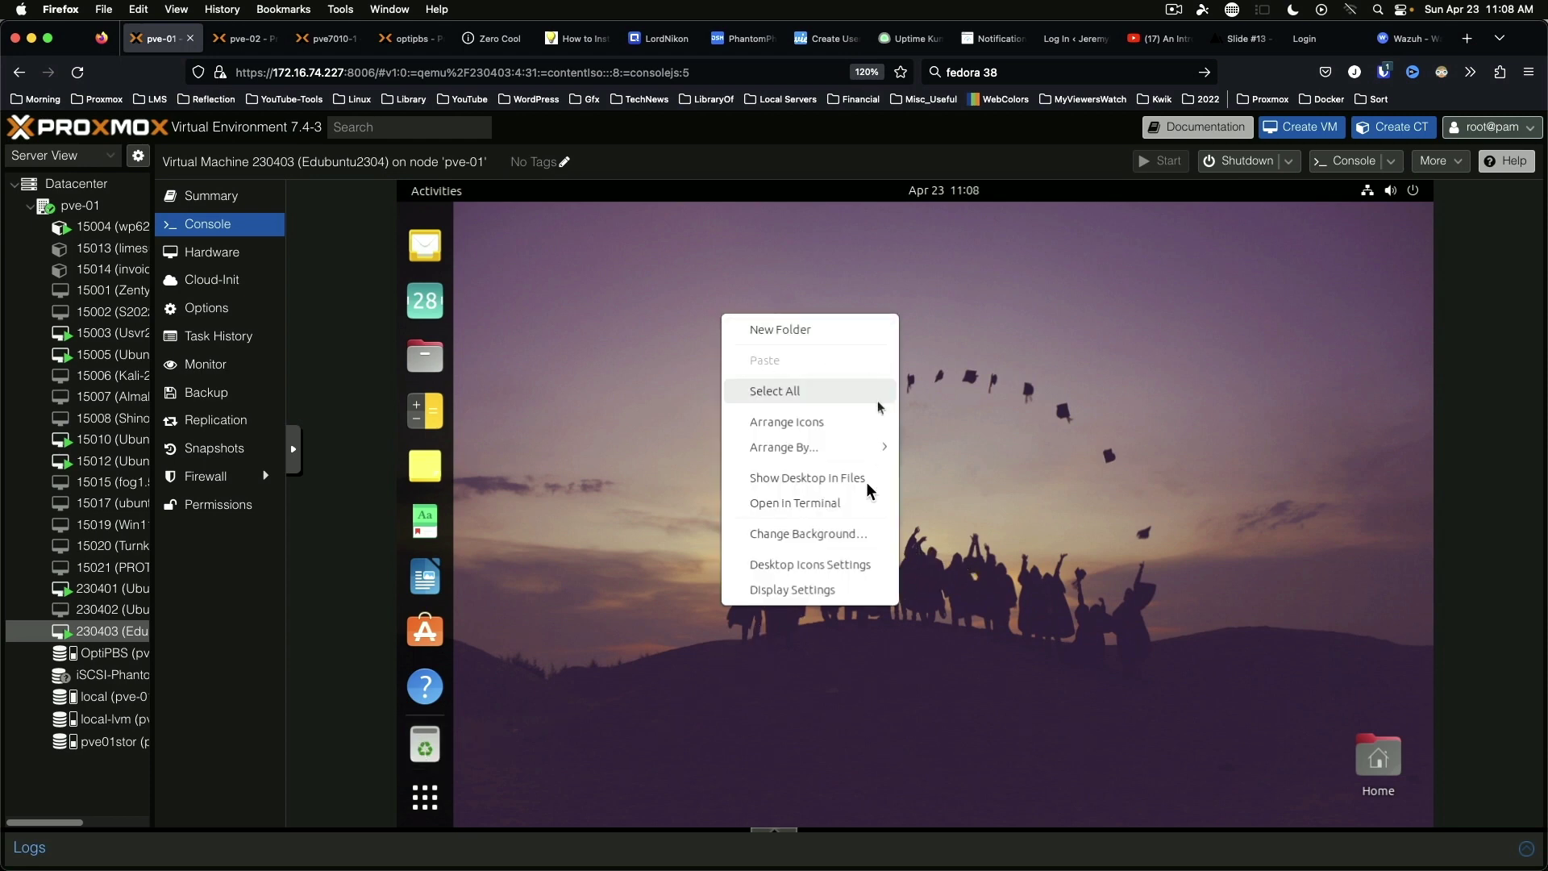
click(807, 589)
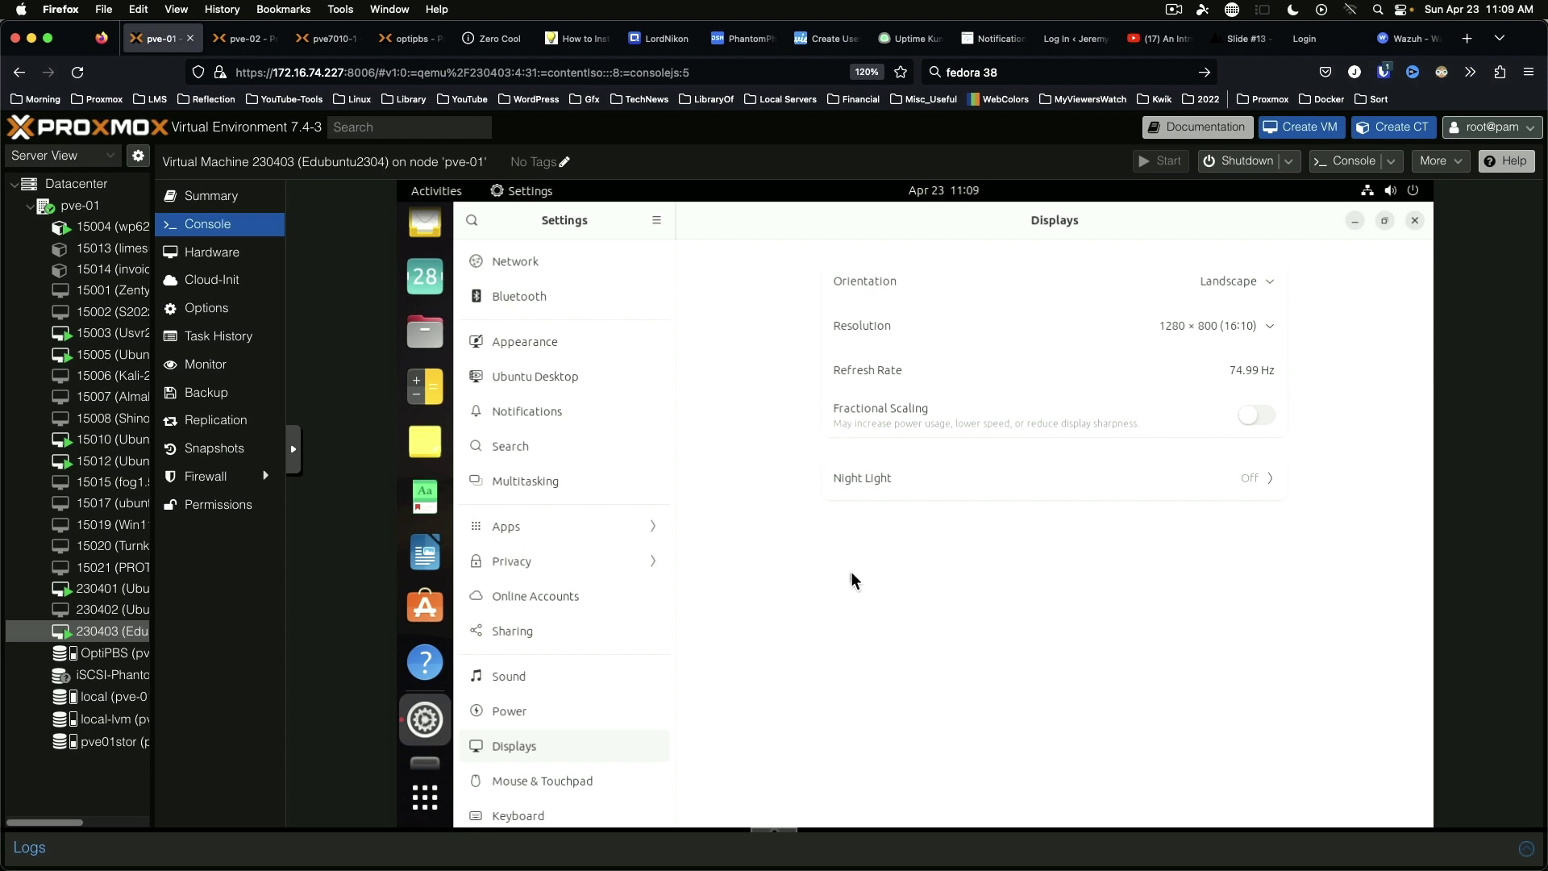
click(518, 384)
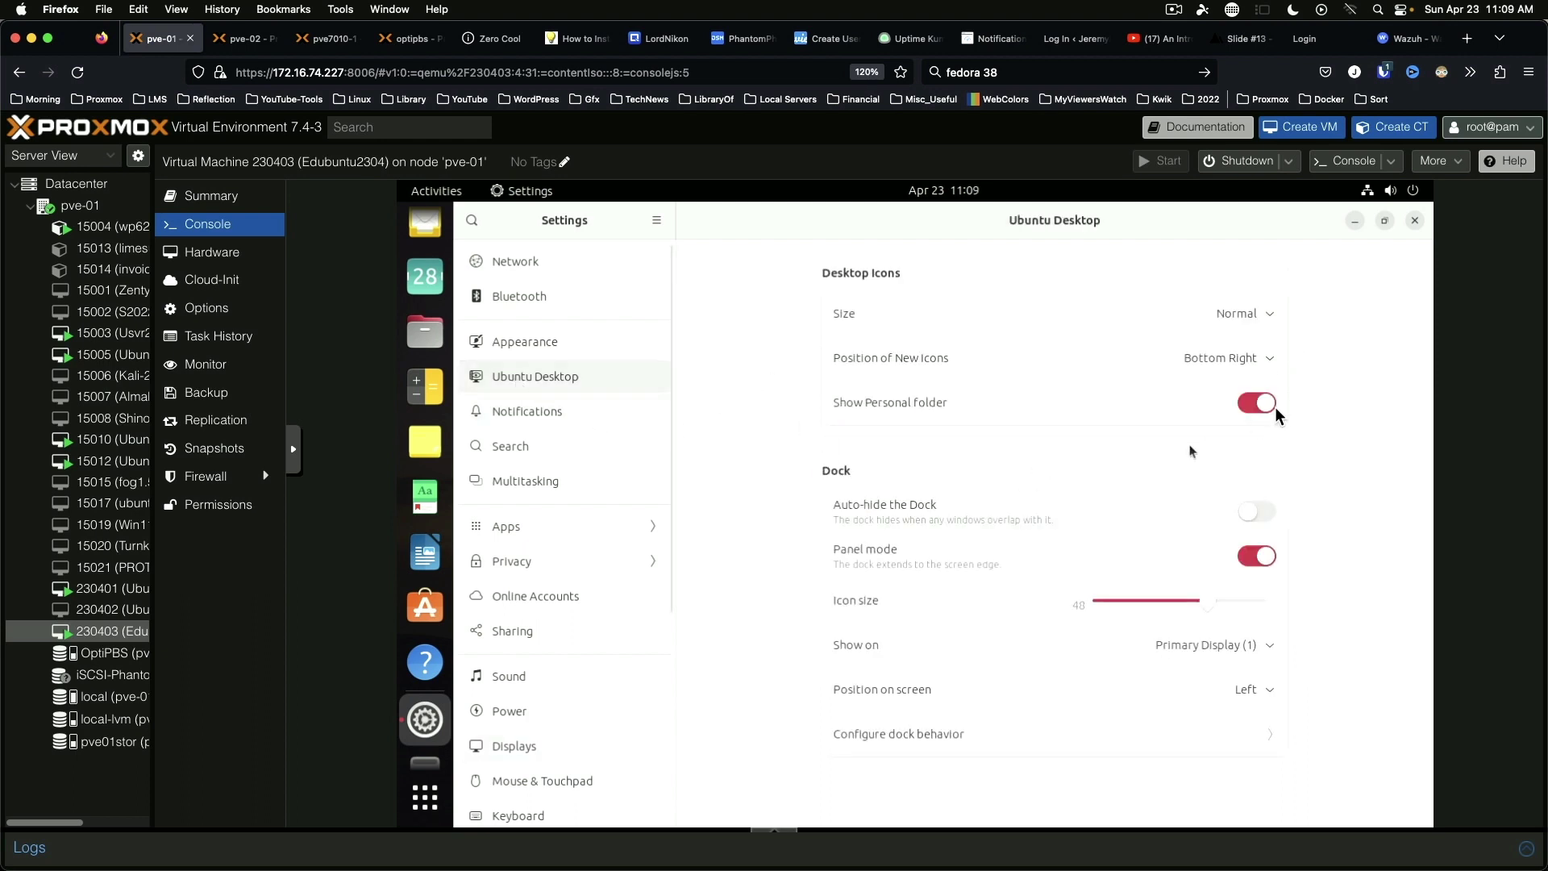
click(1255, 402)
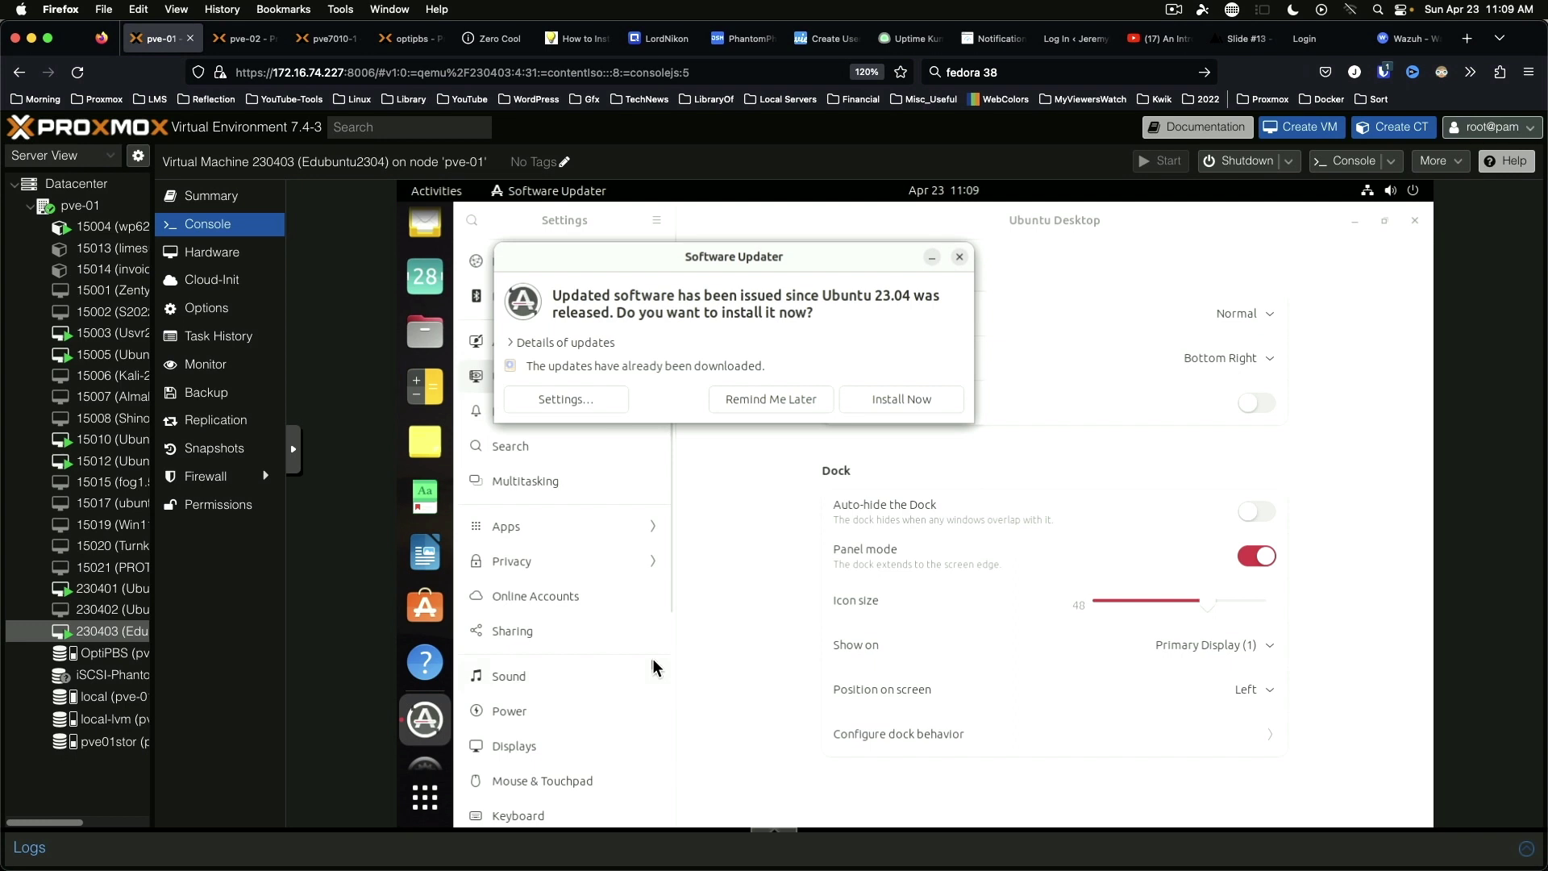
Step: Close Settings, install the pending updates in Software Updater, and dismiss the up-to-date notice
click(1416, 220)
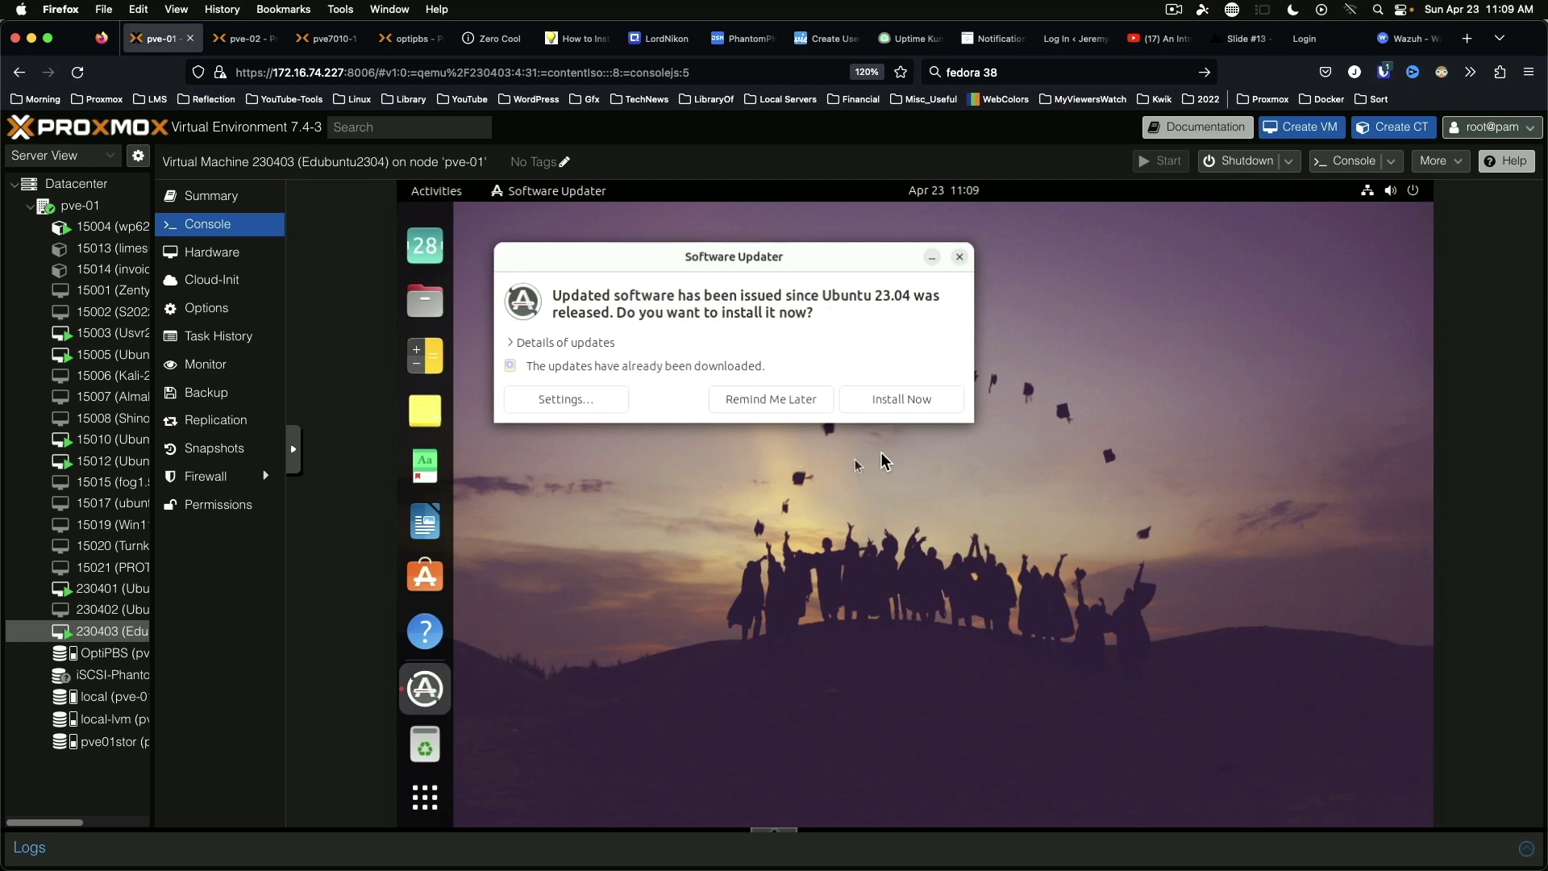
click(897, 406)
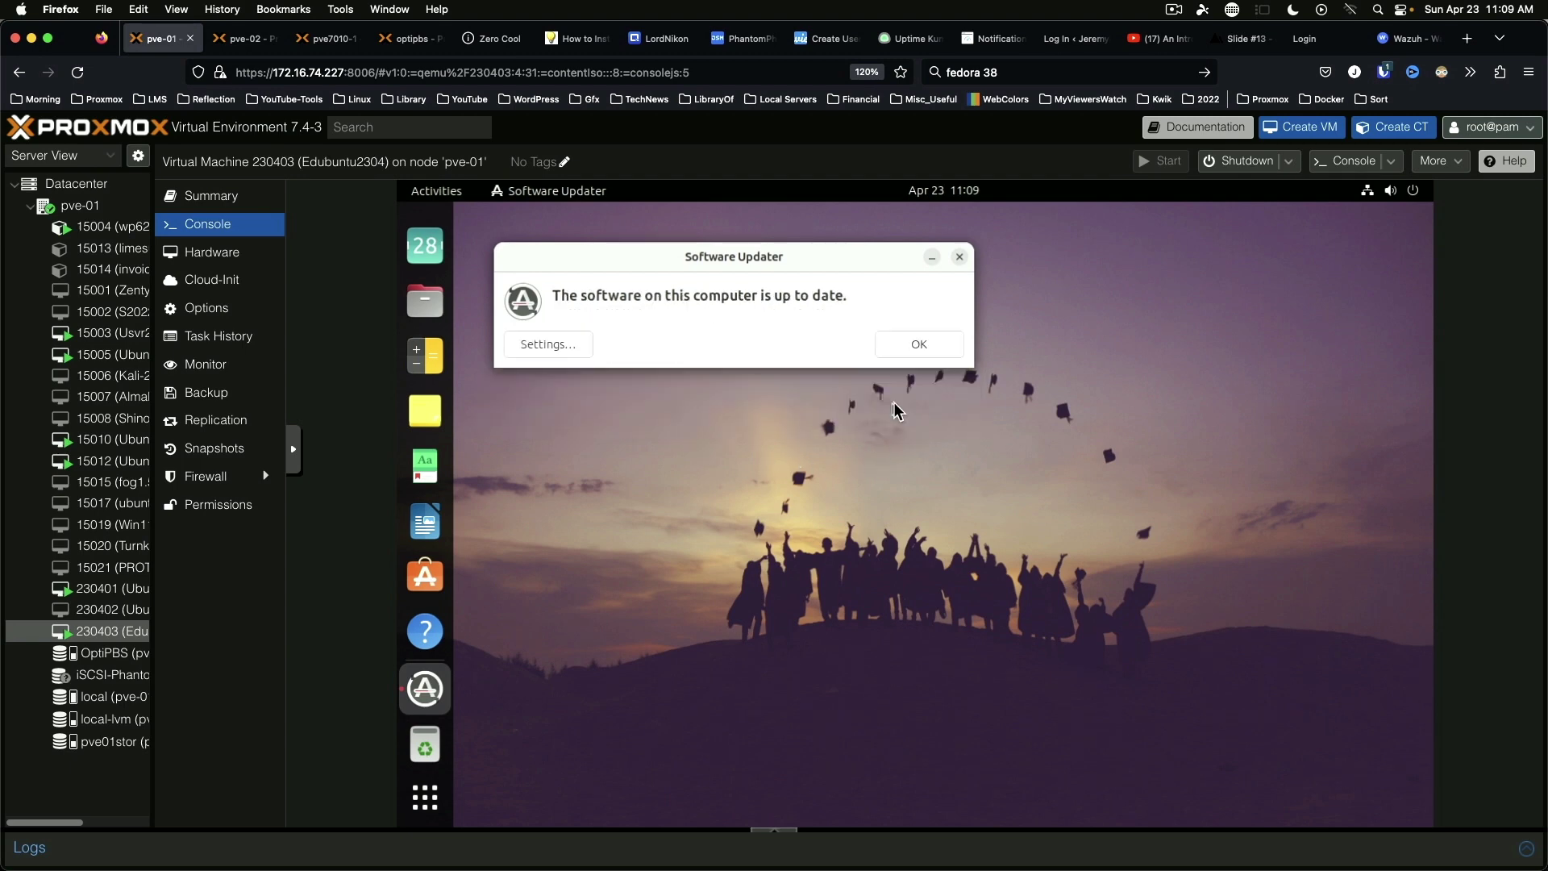
click(917, 345)
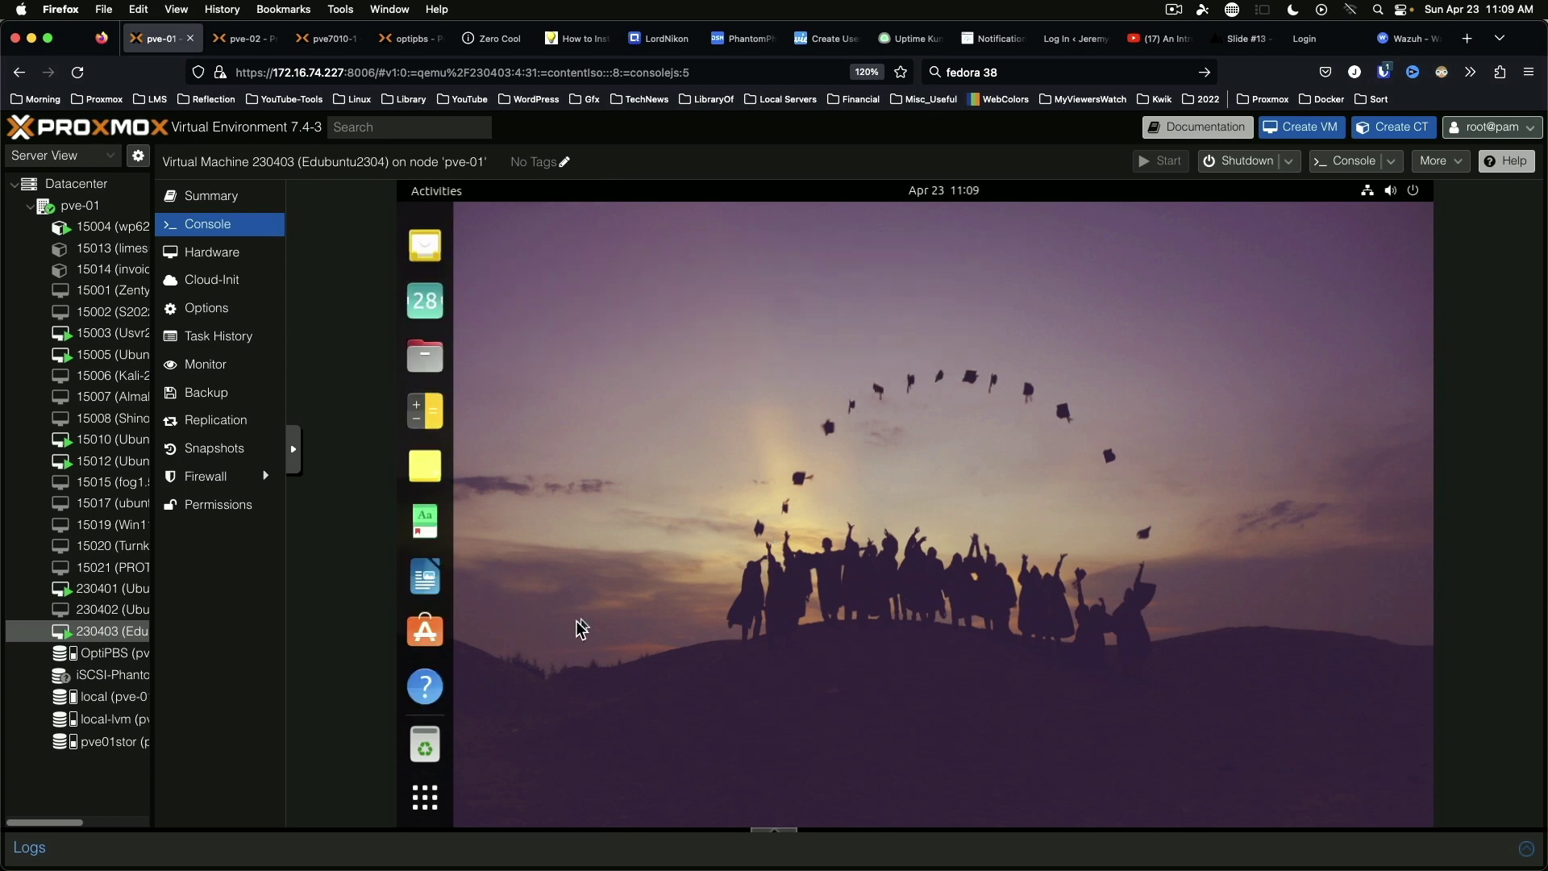
Step: Browse both pages of the app grid, then open the Edubuntu Info and Admin folder
click(427, 809)
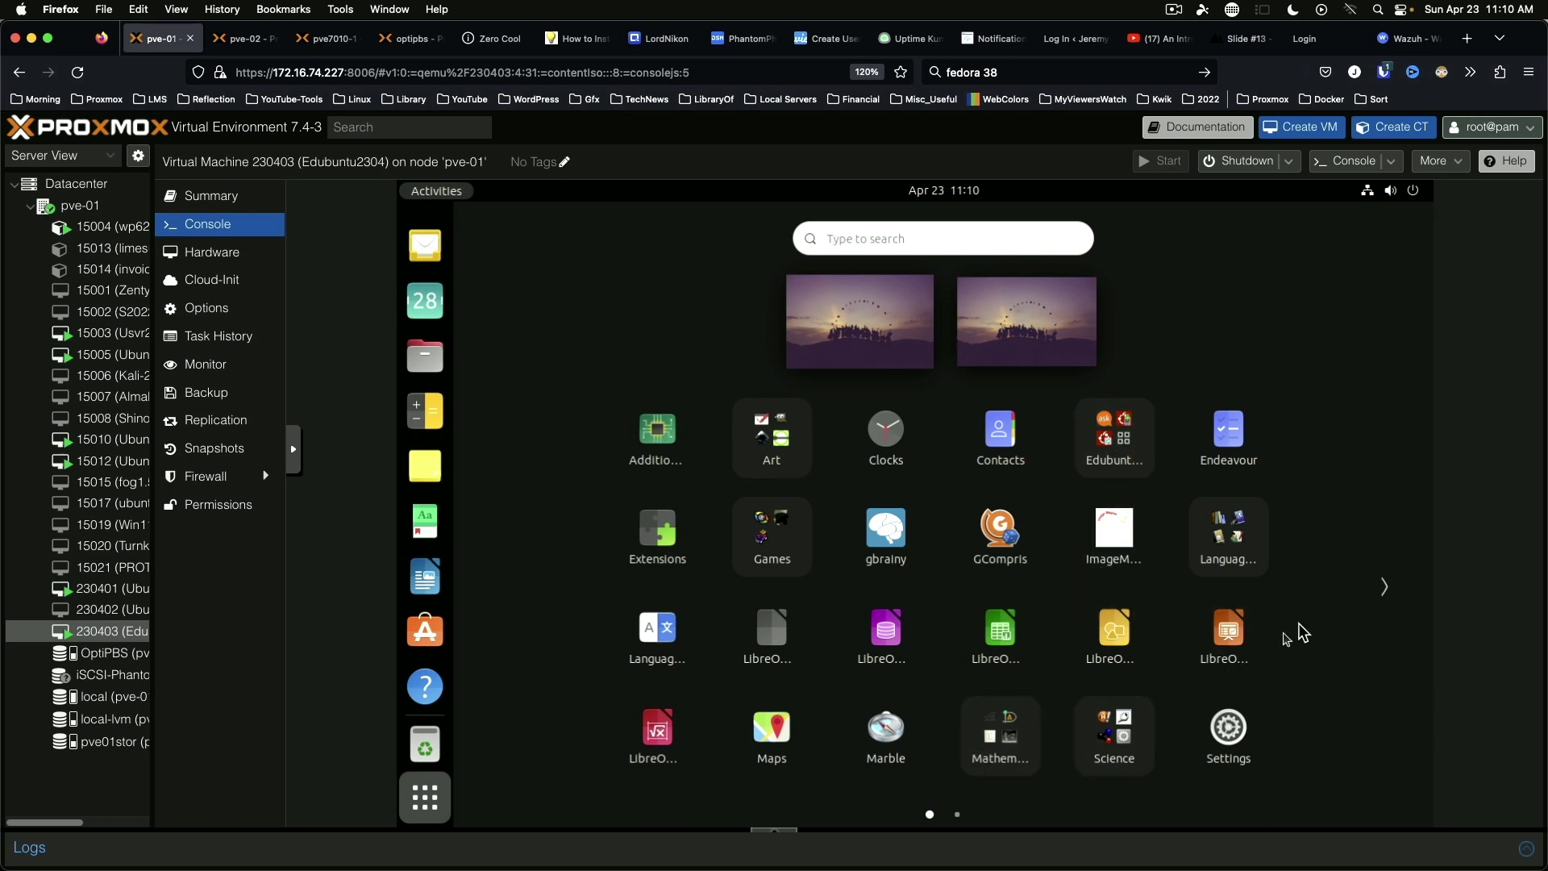
click(1382, 591)
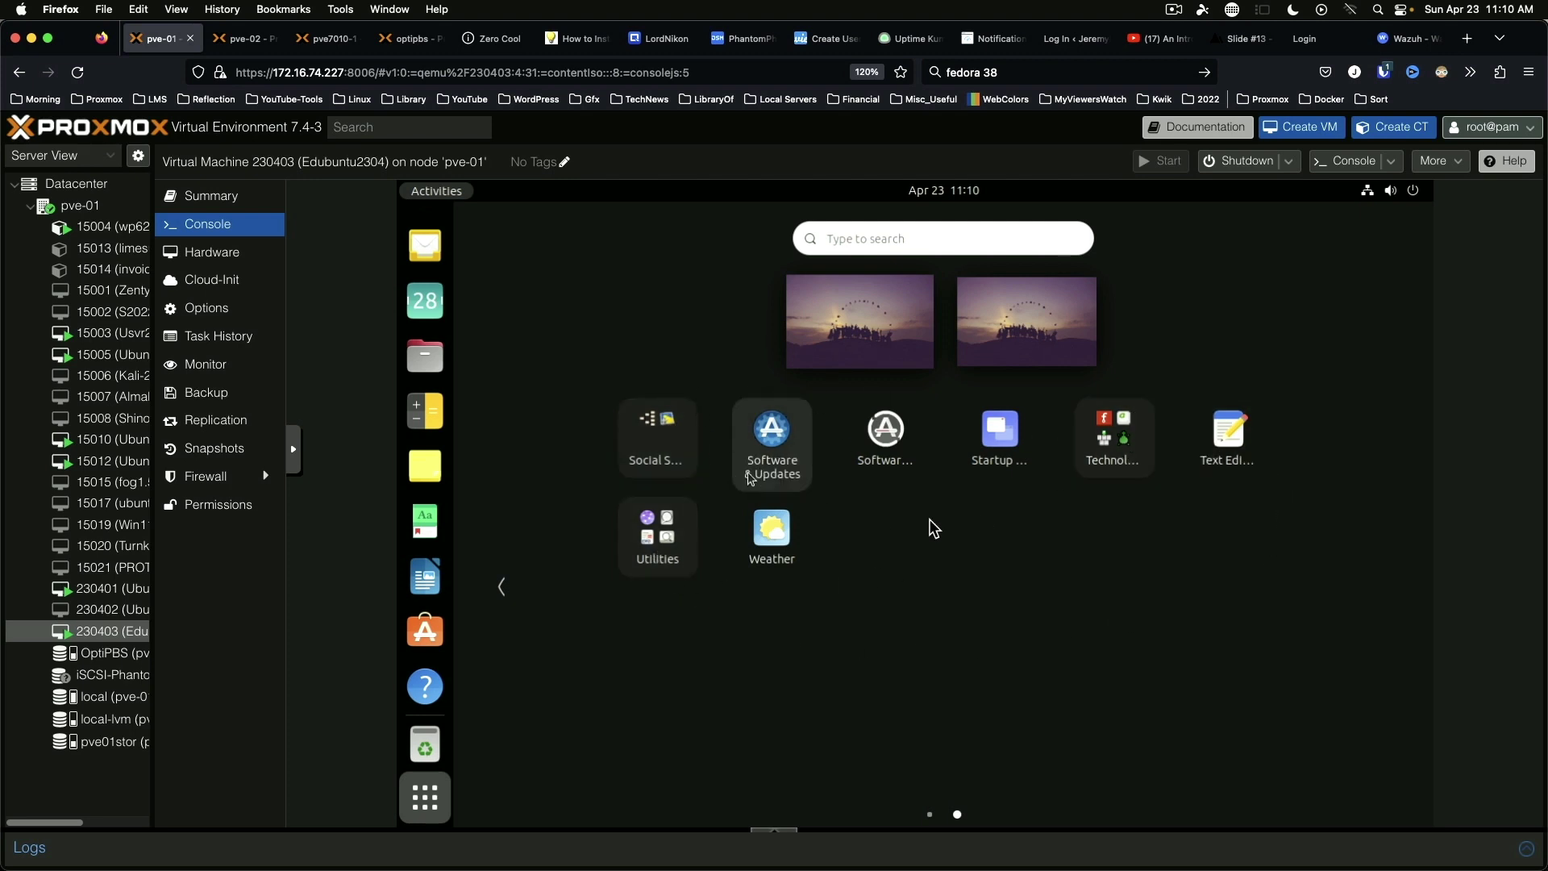
click(494, 589)
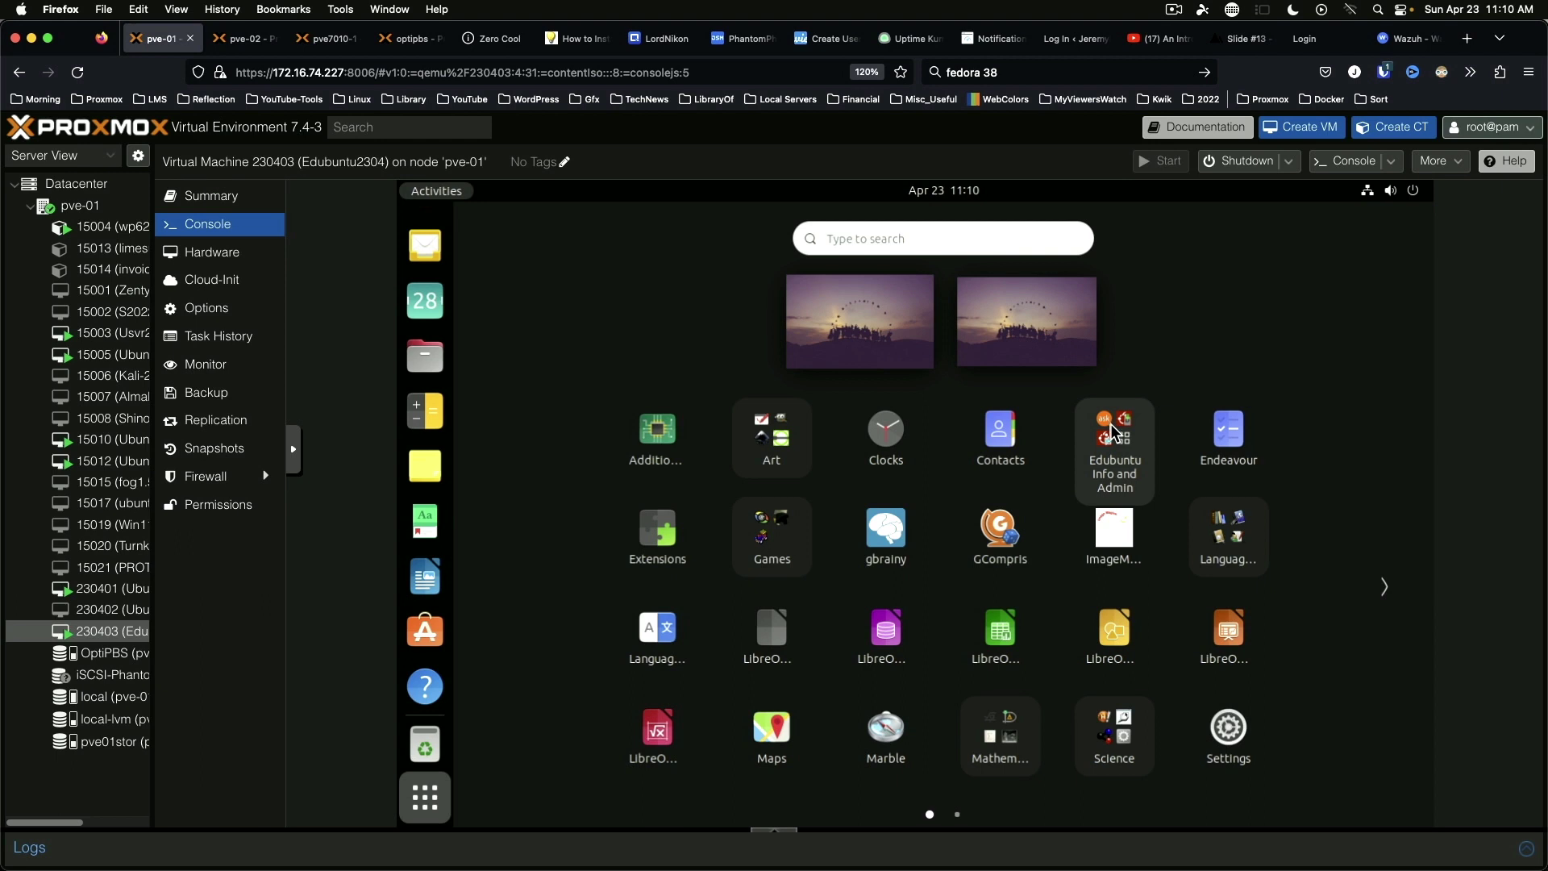
click(1114, 432)
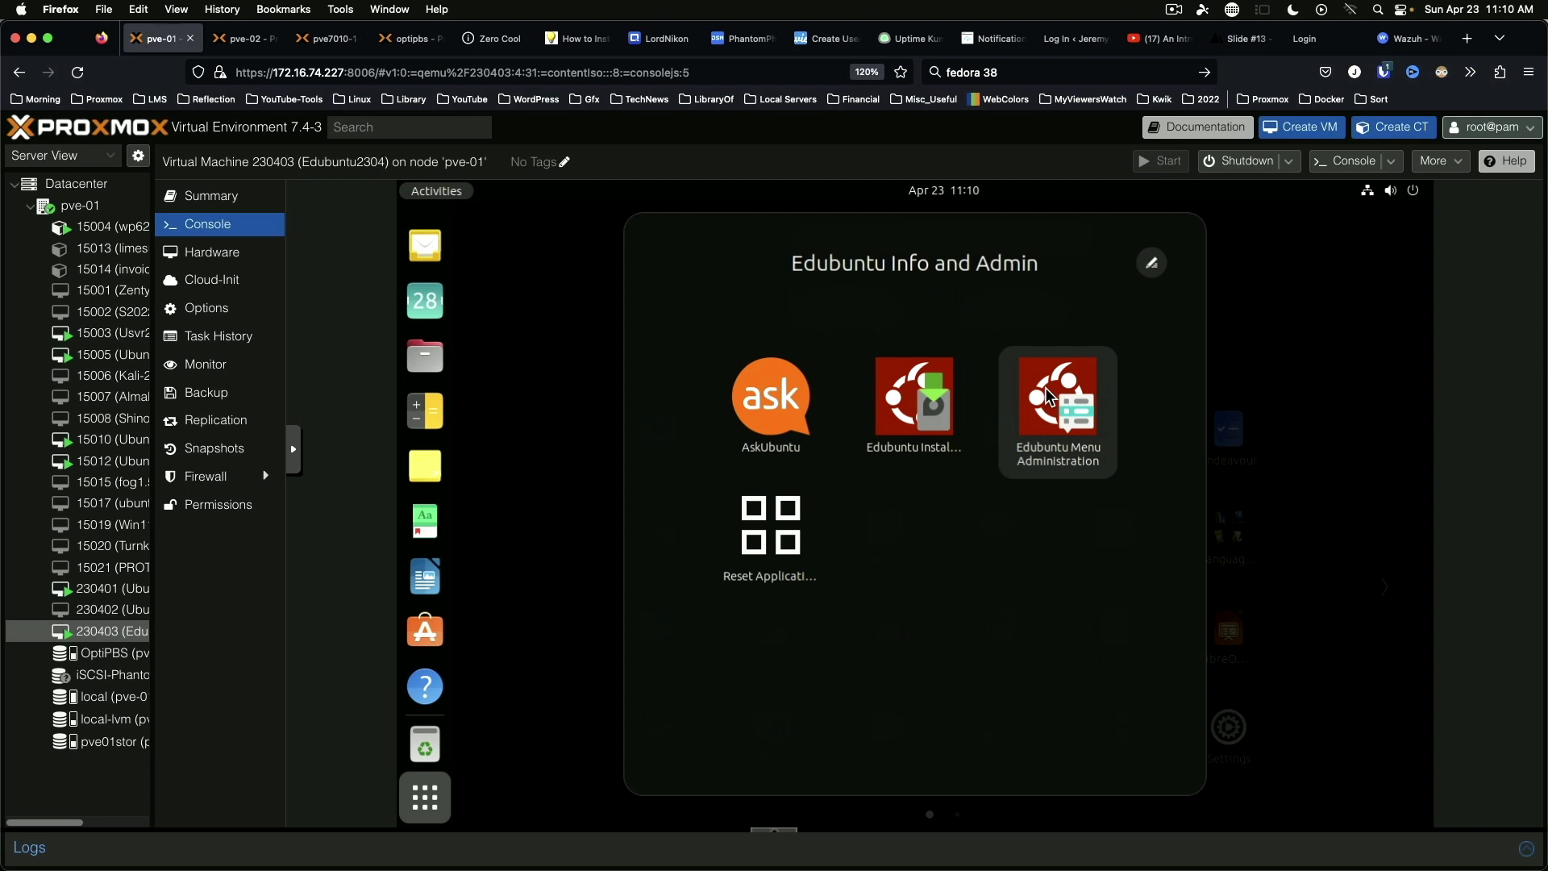
Step: In Edubuntu Installer, untick ubuntu-edu-preschool and ubuntu-edu-primary and confirm removing their packages
click(907, 395)
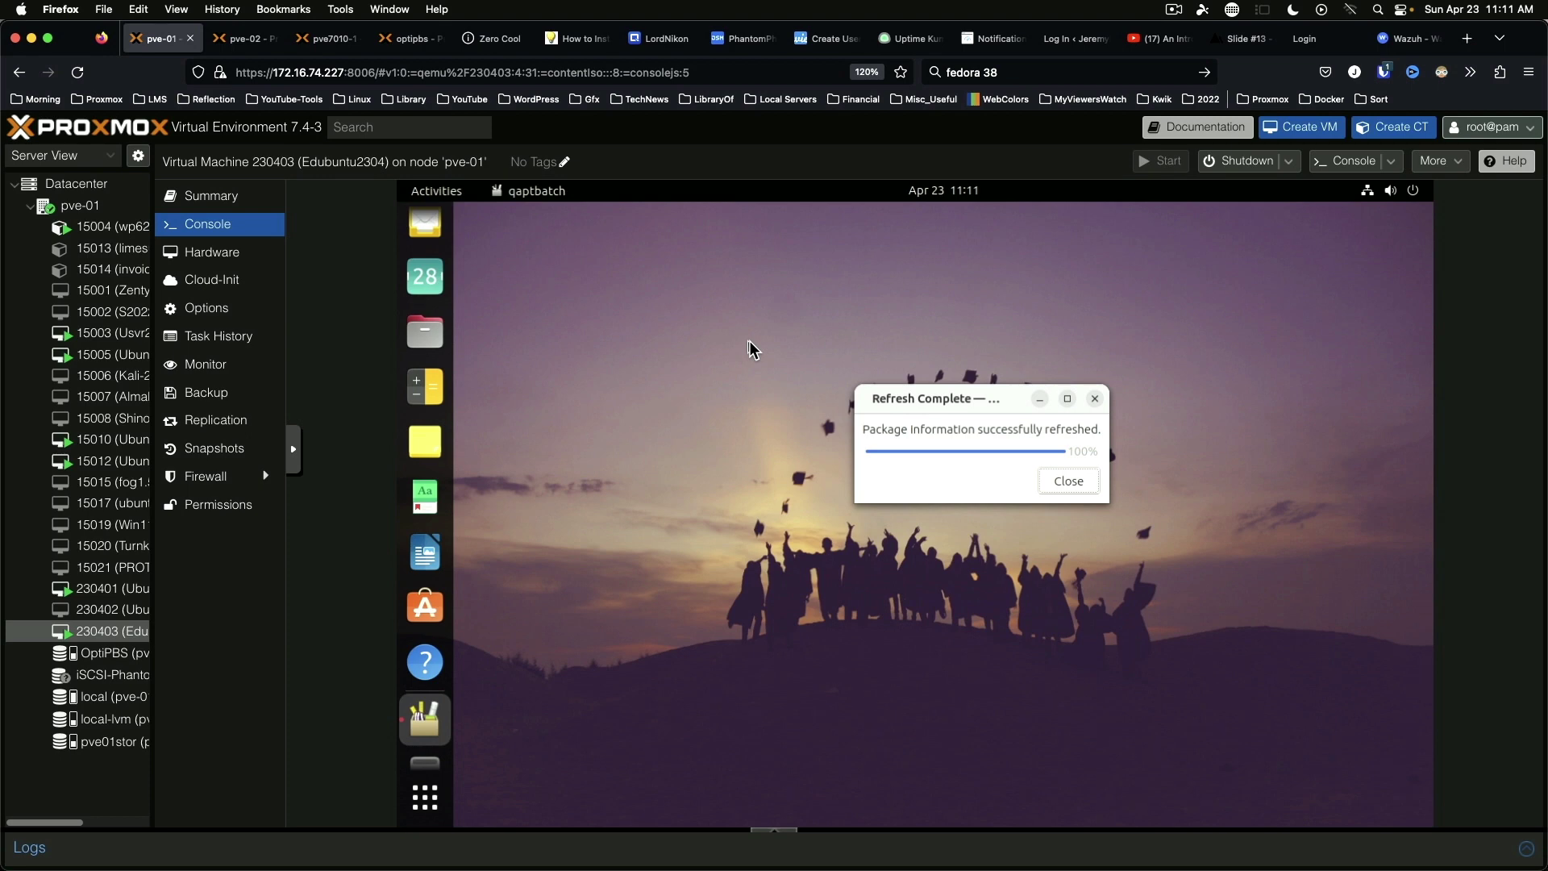
click(1078, 479)
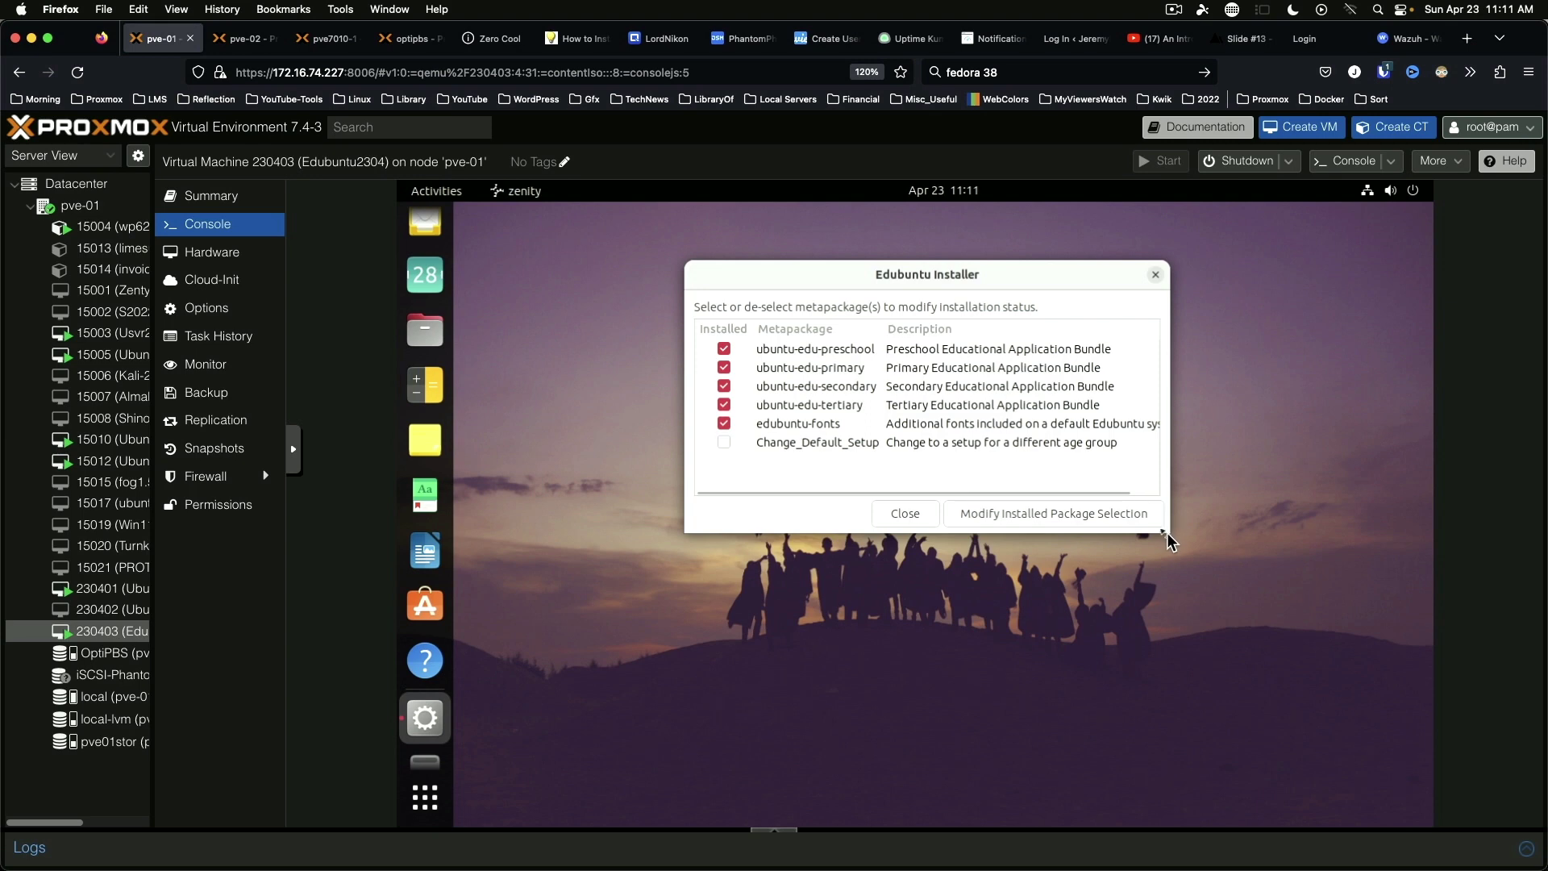
drag(1169, 530, 1244, 643)
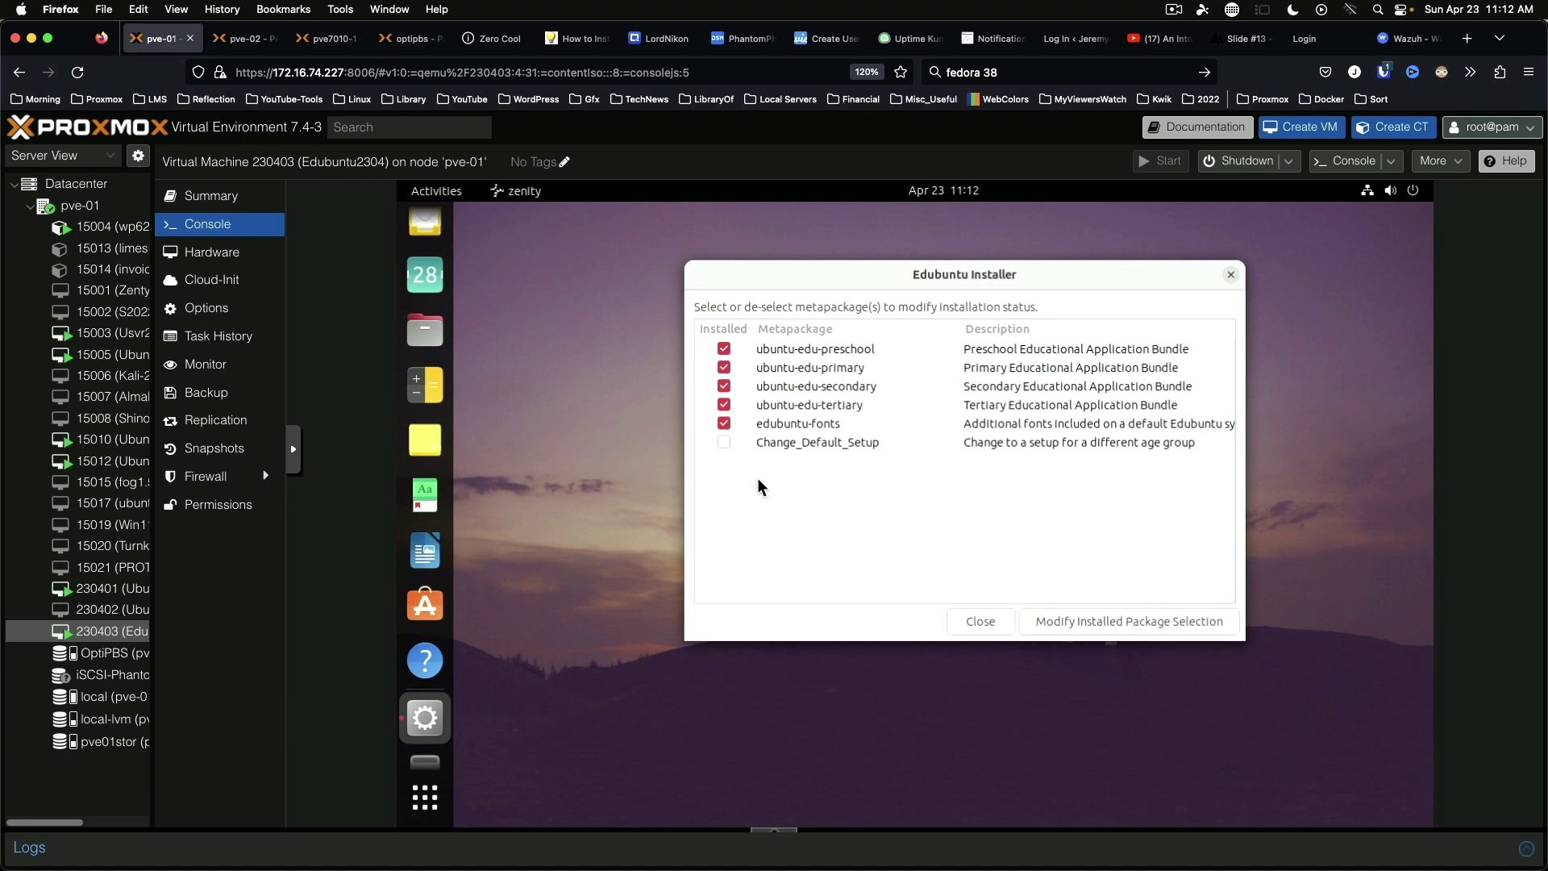
click(724, 348)
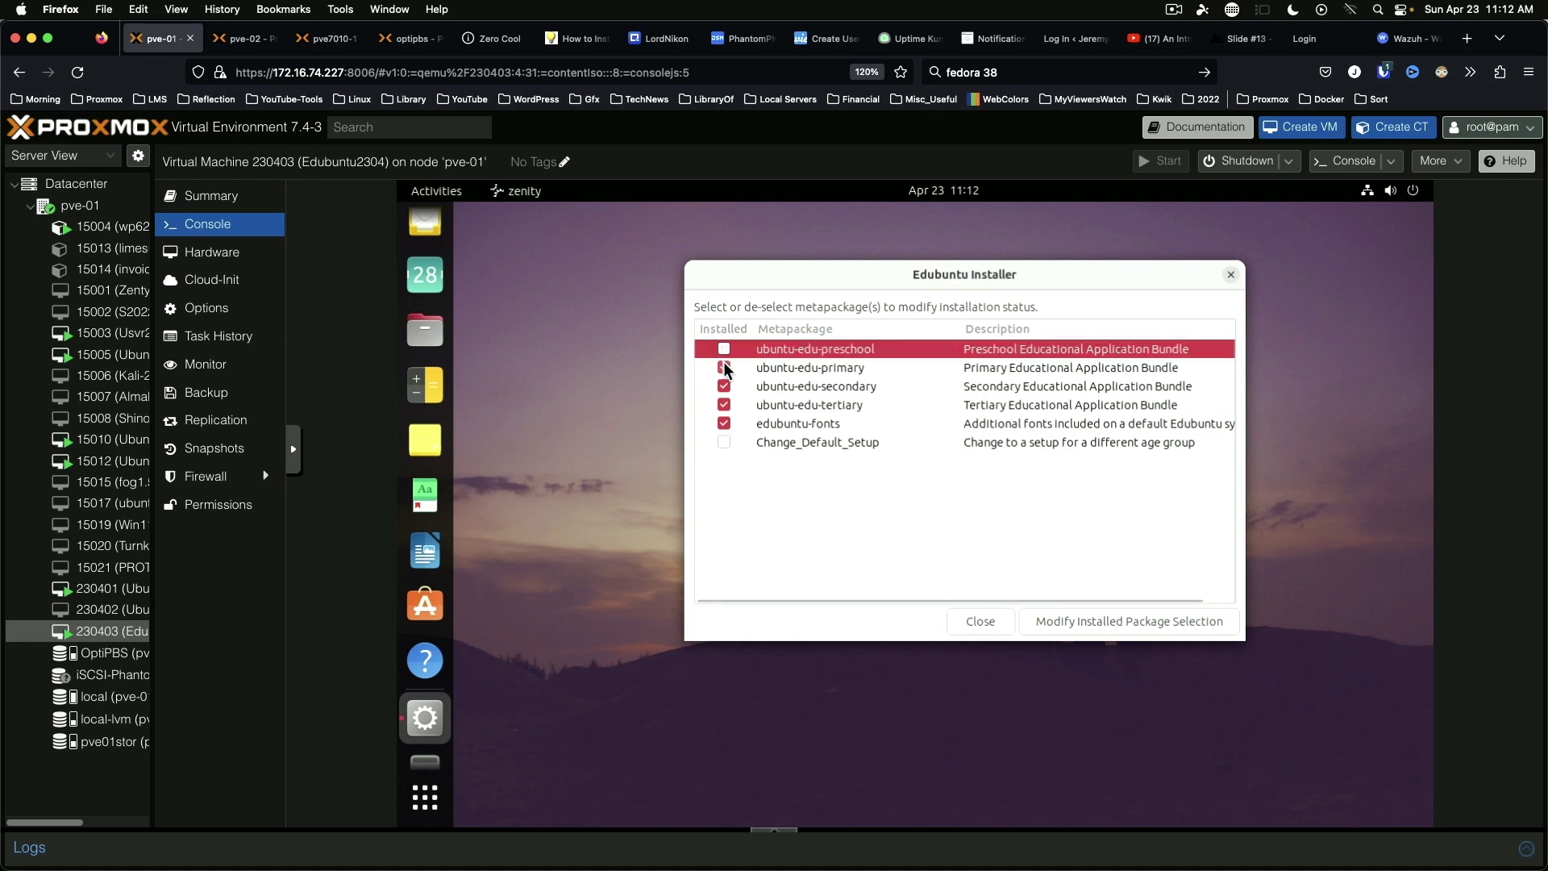
click(724, 369)
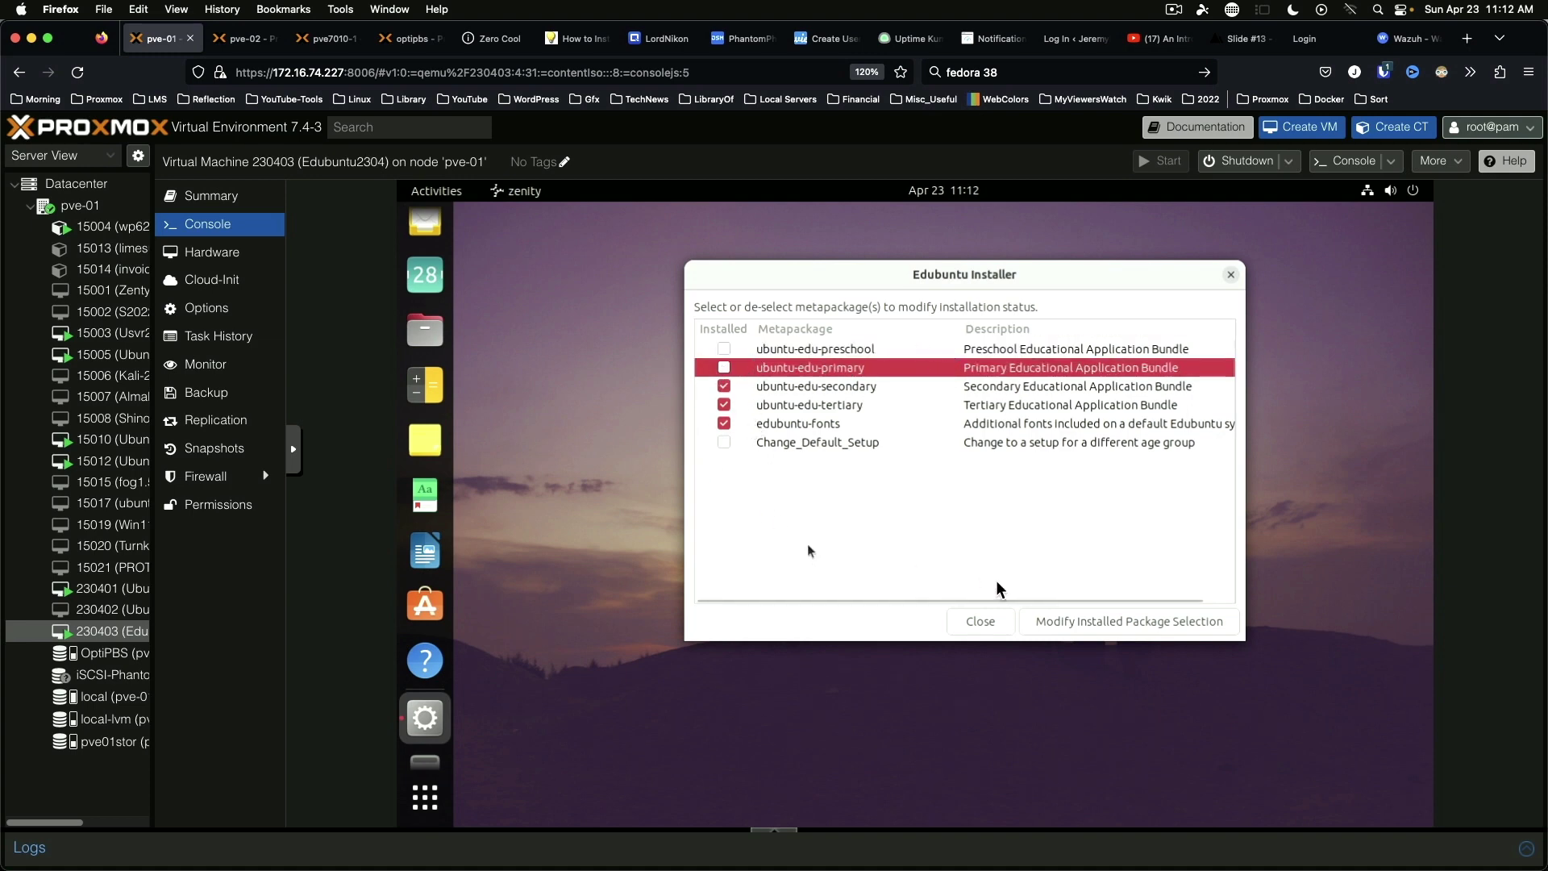
click(1071, 623)
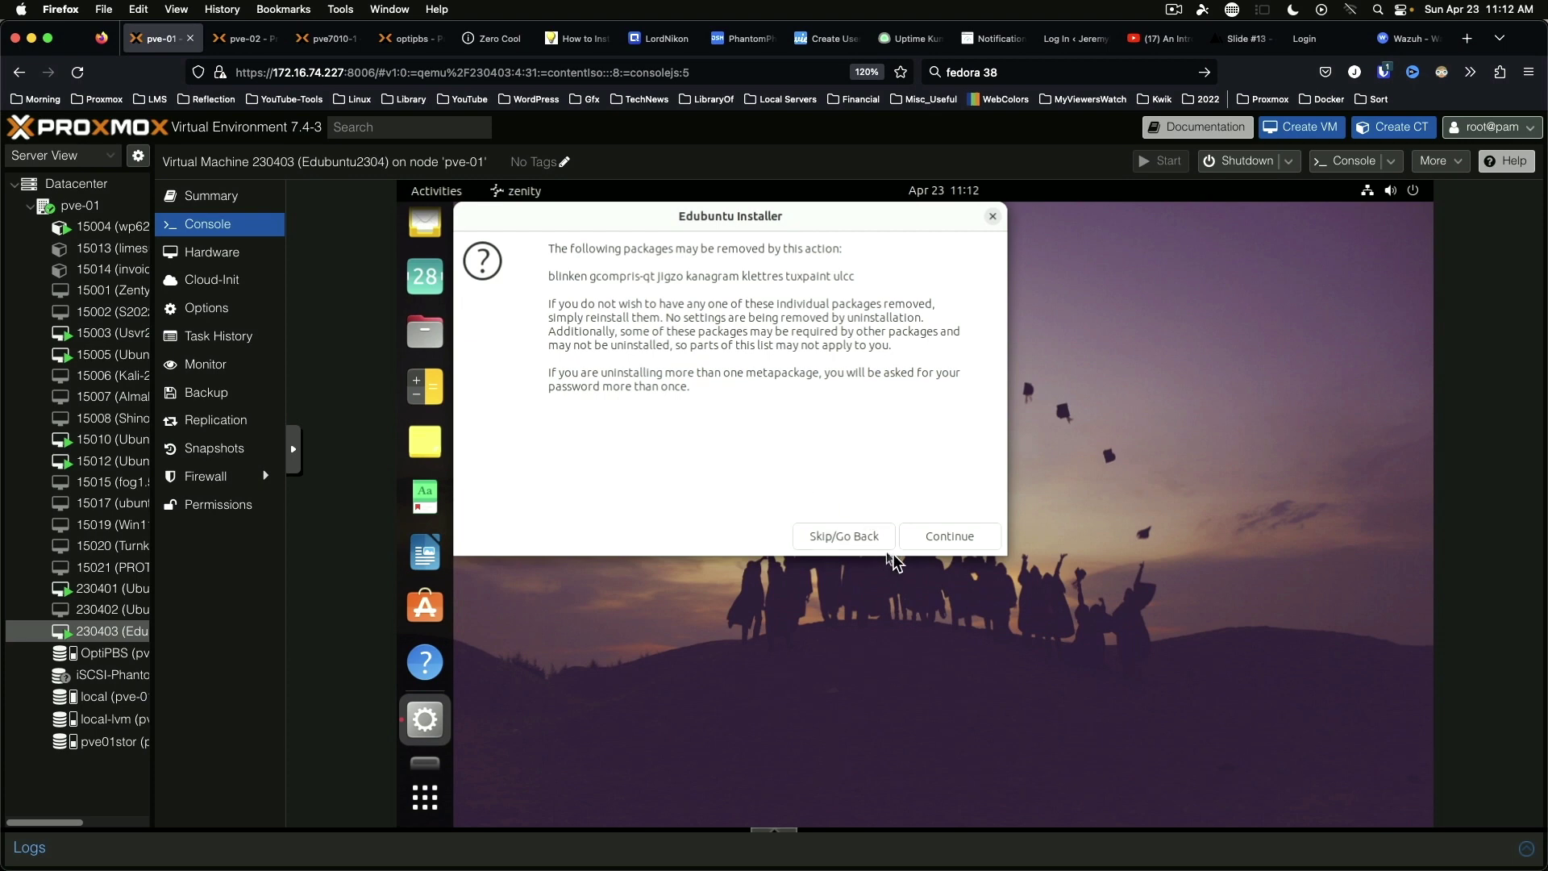
click(941, 536)
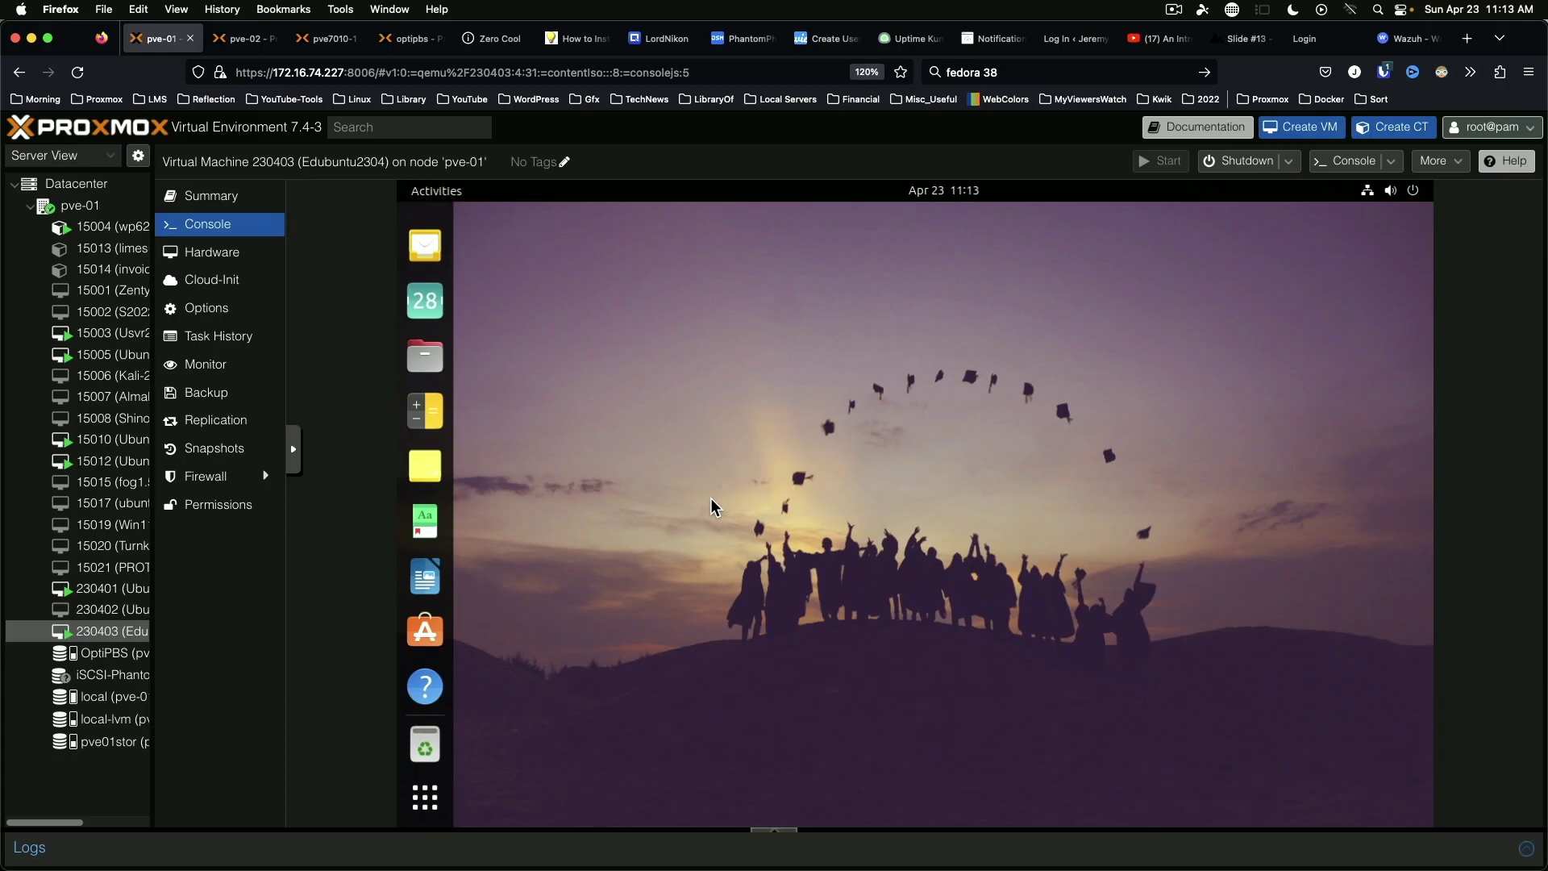
Step: Open Edubuntu Menu Administration and stop hiding Disks from non-admin users
click(431, 804)
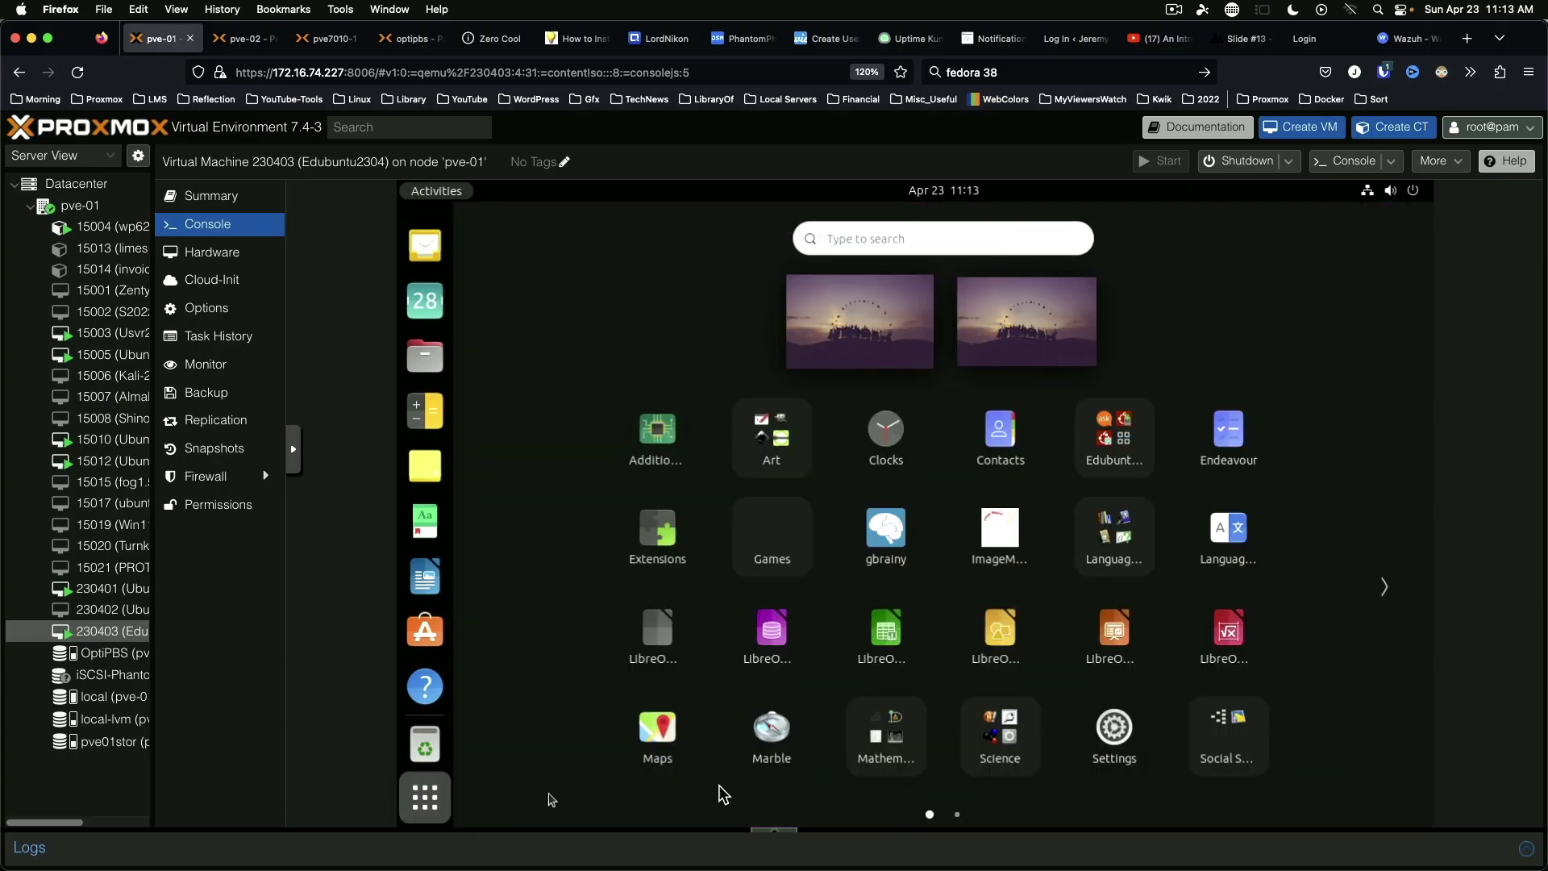
click(1119, 431)
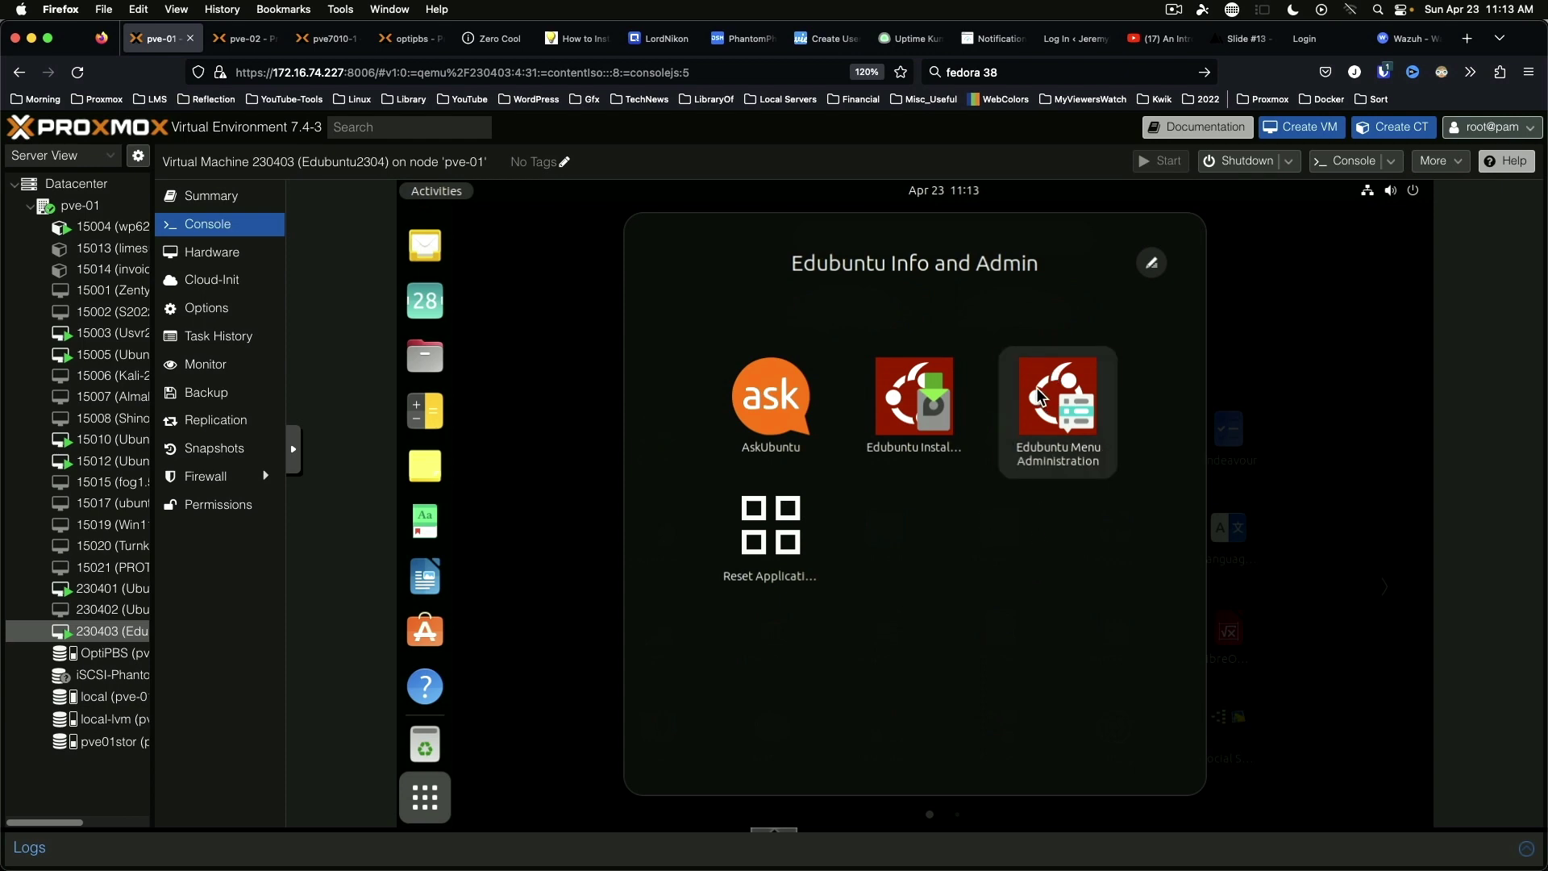
click(1037, 387)
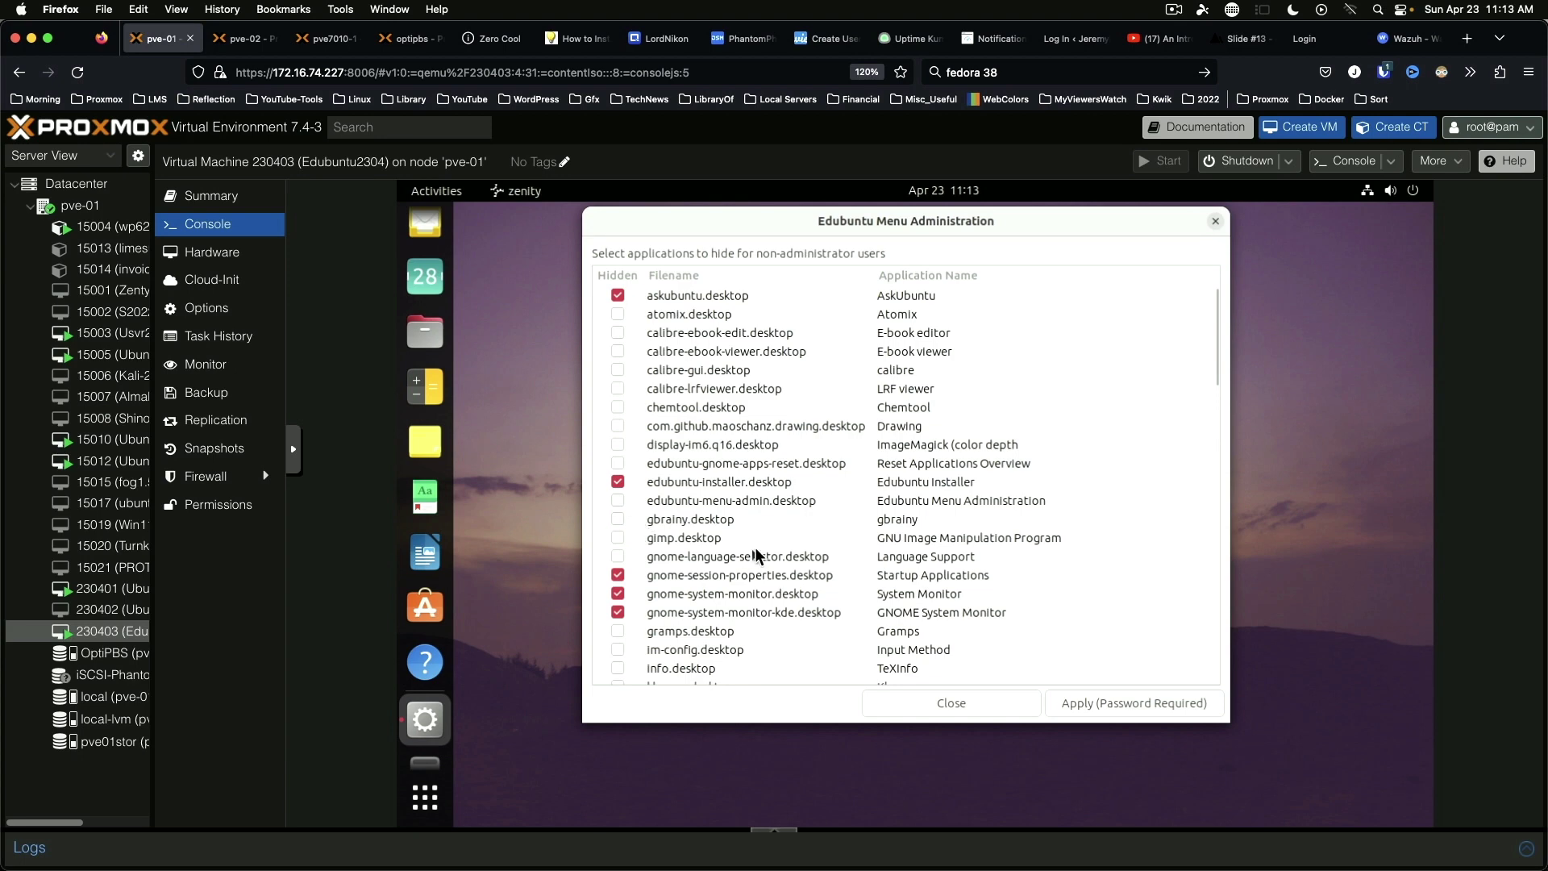
scroll(758, 544, down, 4)
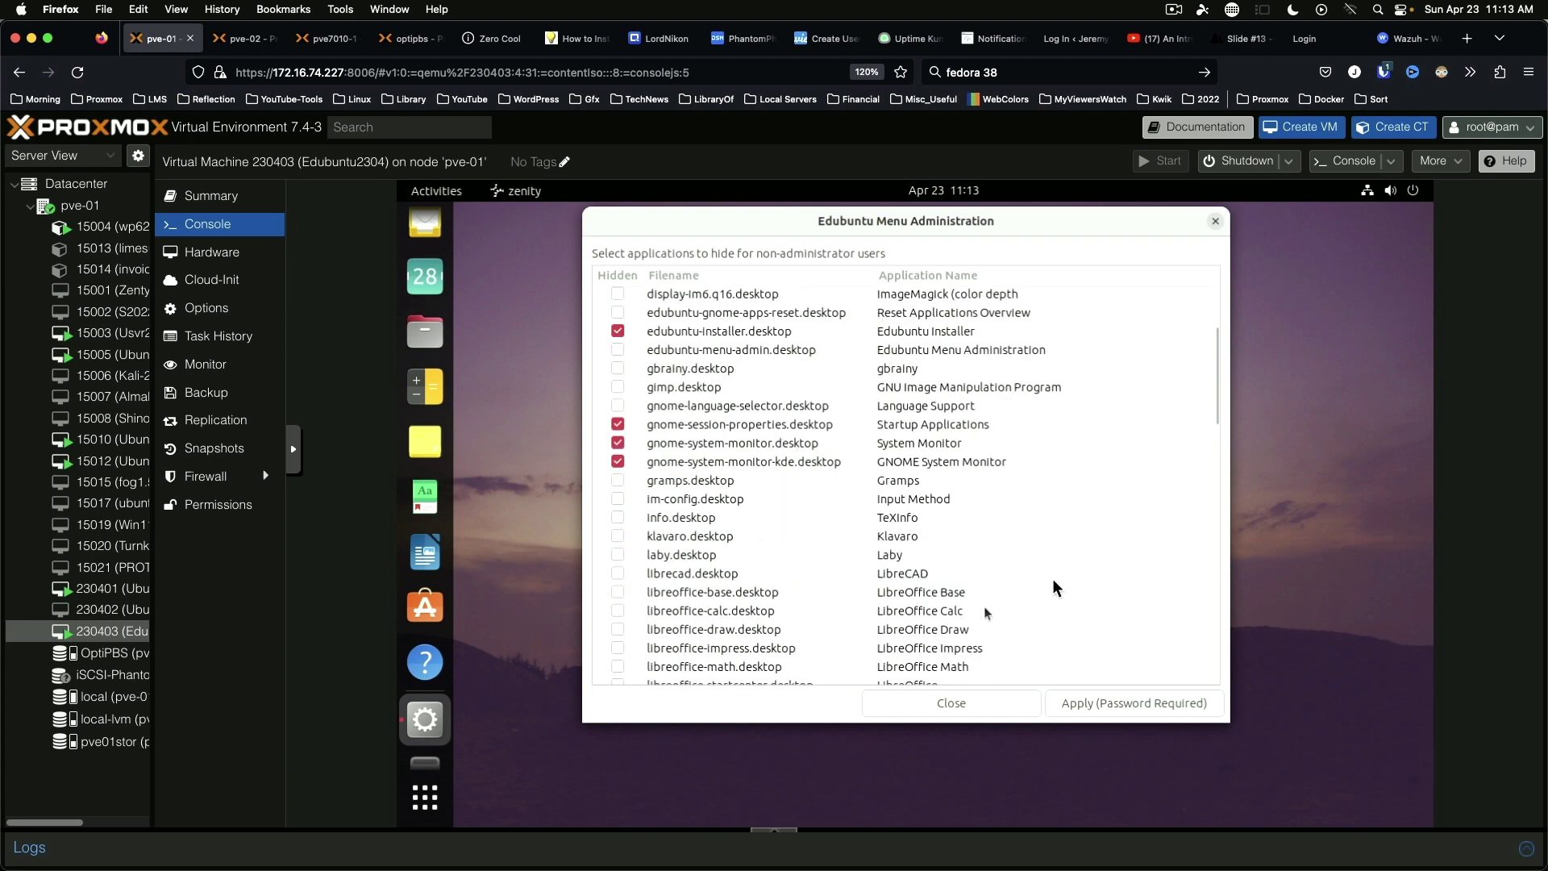
scroll(1047, 524, down, 8)
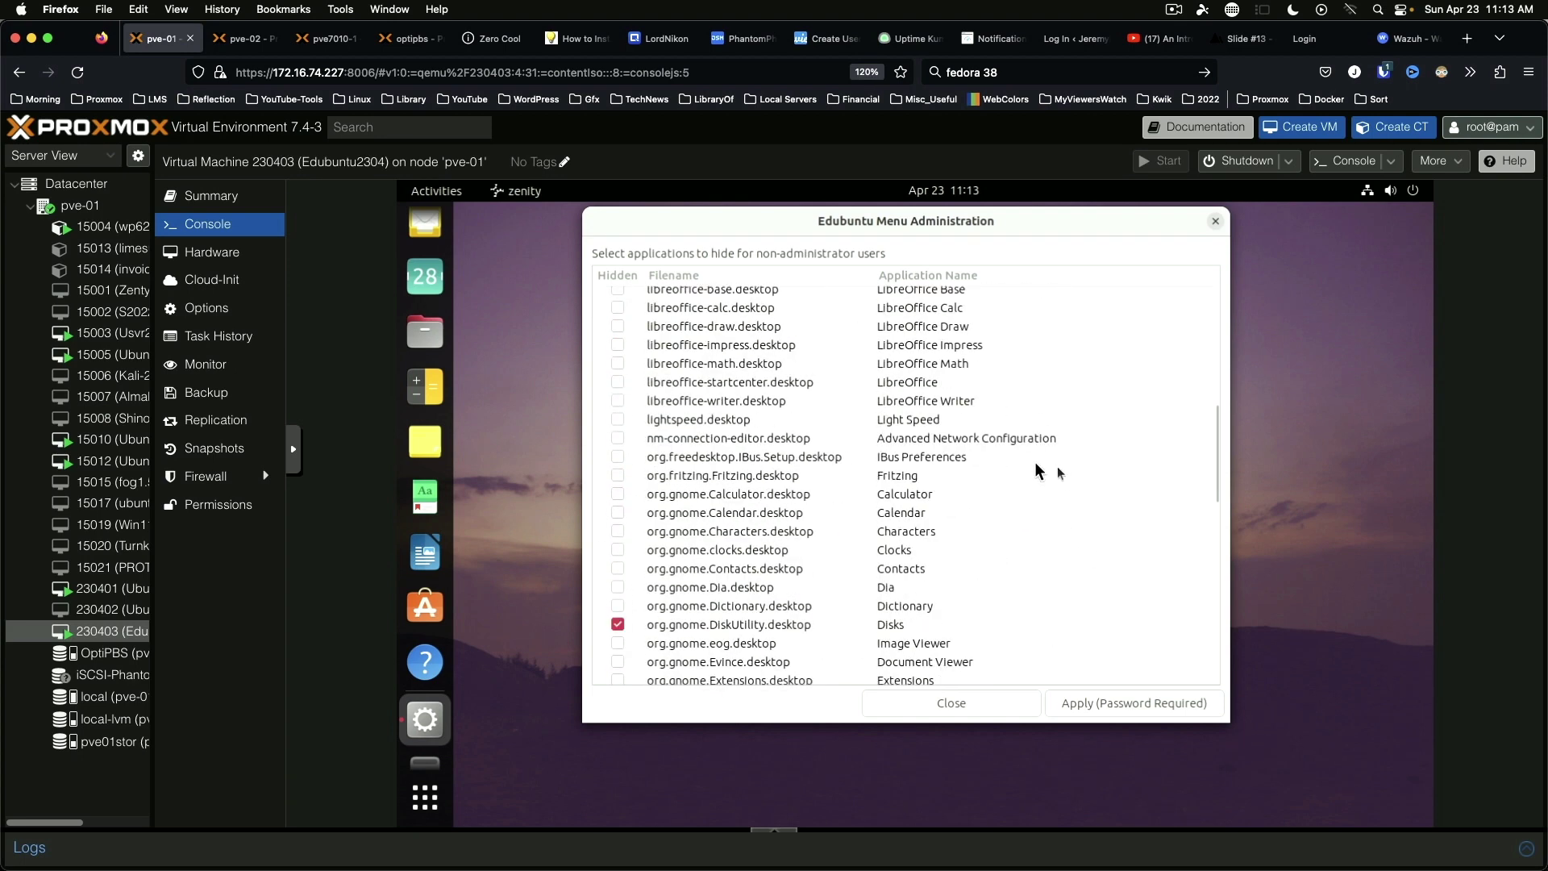
scroll(1141, 466, down, 8)
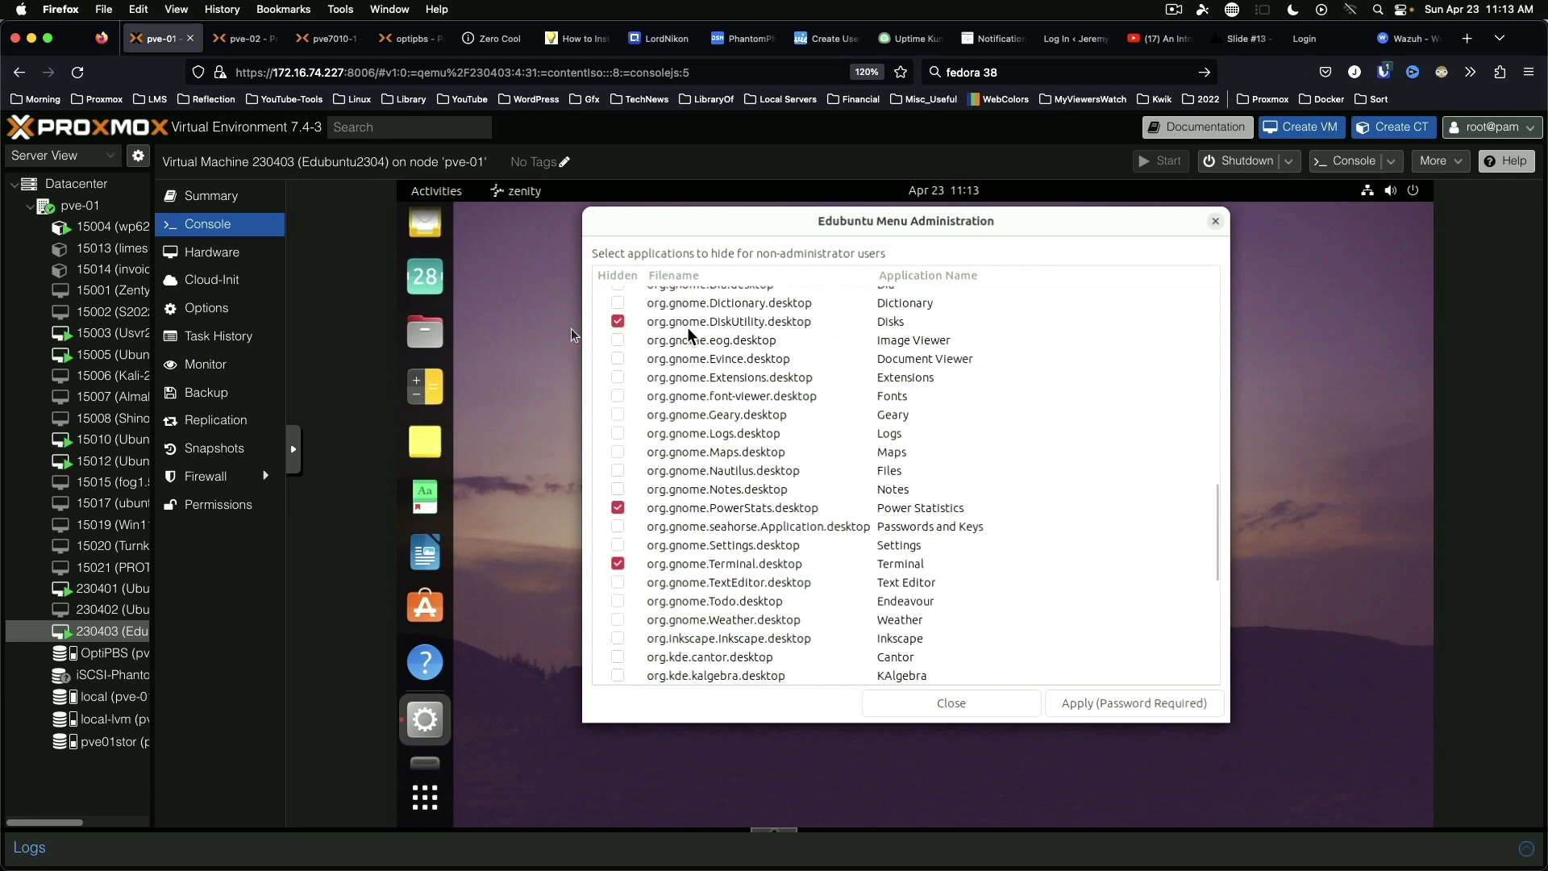
click(617, 321)
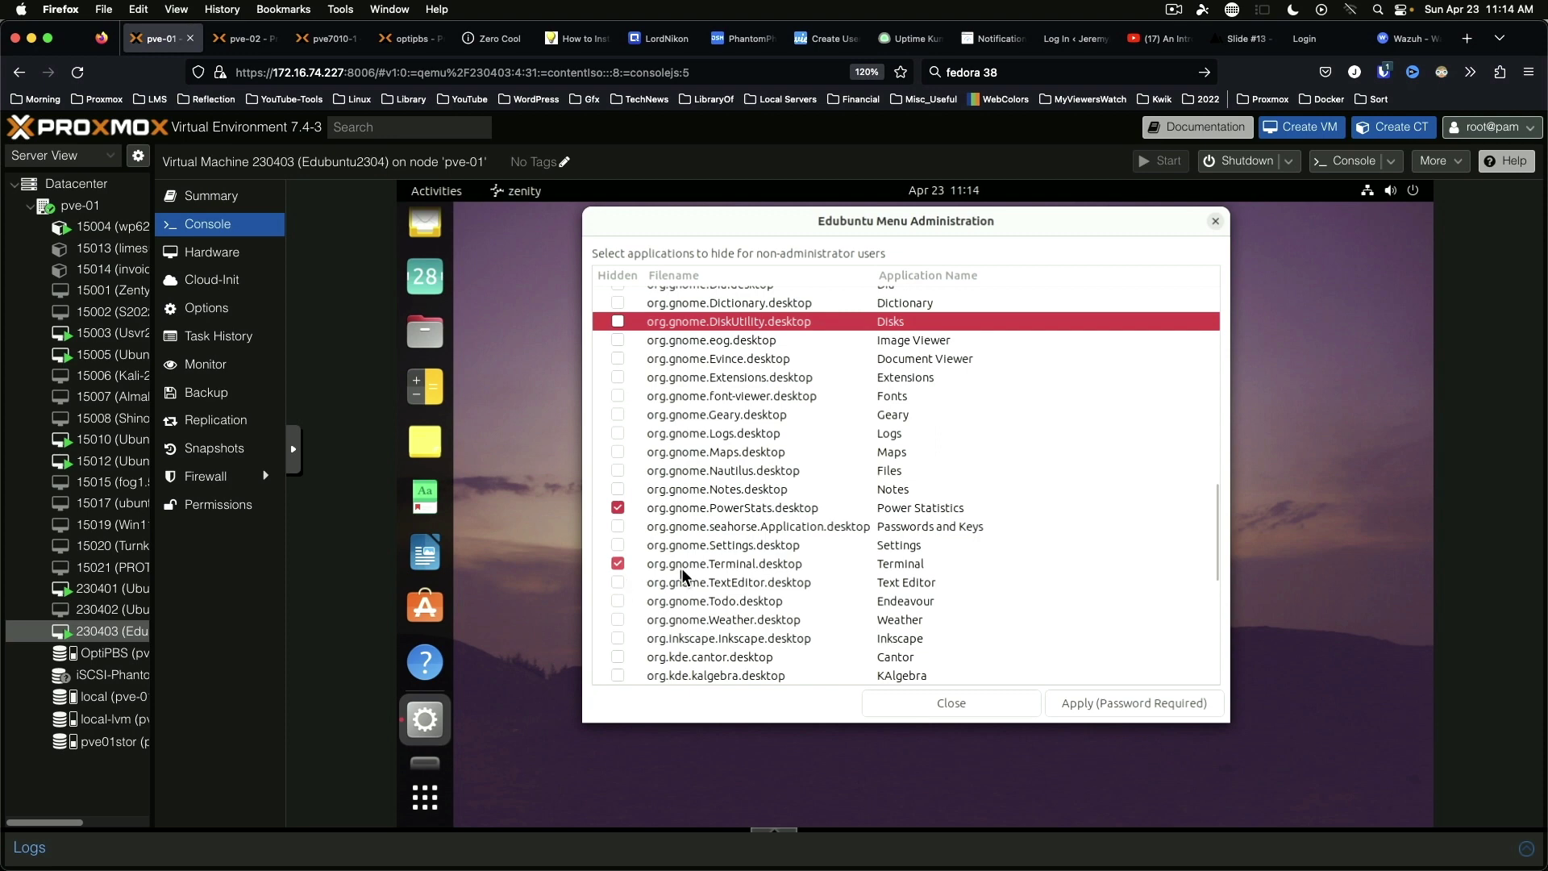
Step: Hide Inkscape from non-admin users, leaving KAlgebra unhidden
scroll(726, 571, down, 5)
scroll(853, 574, down, 4)
scroll(853, 572, down, 1)
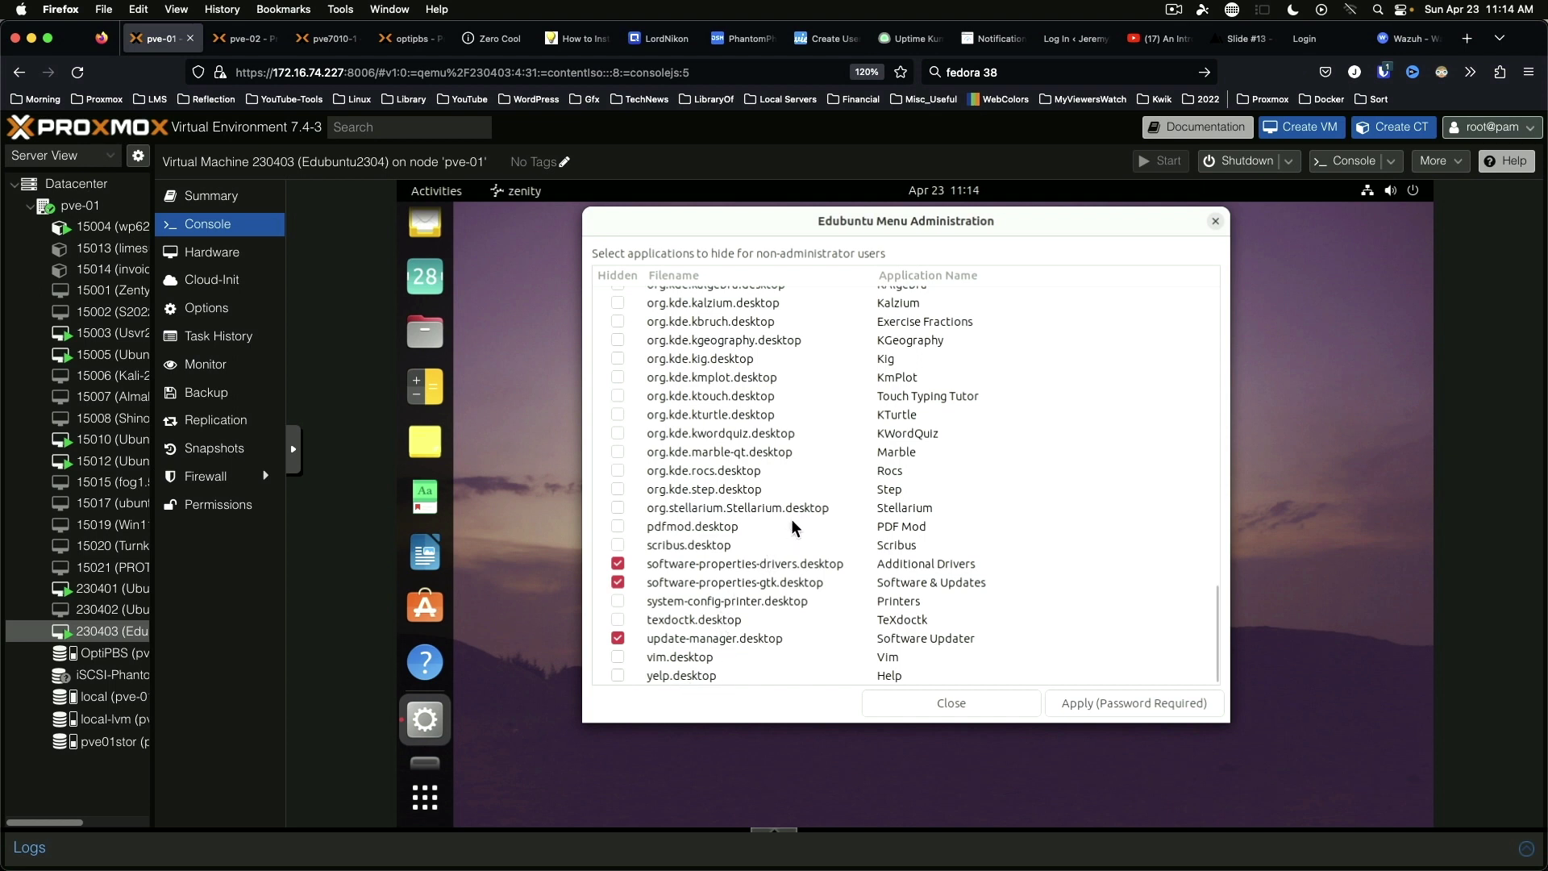
scroll(792, 520, up, 5)
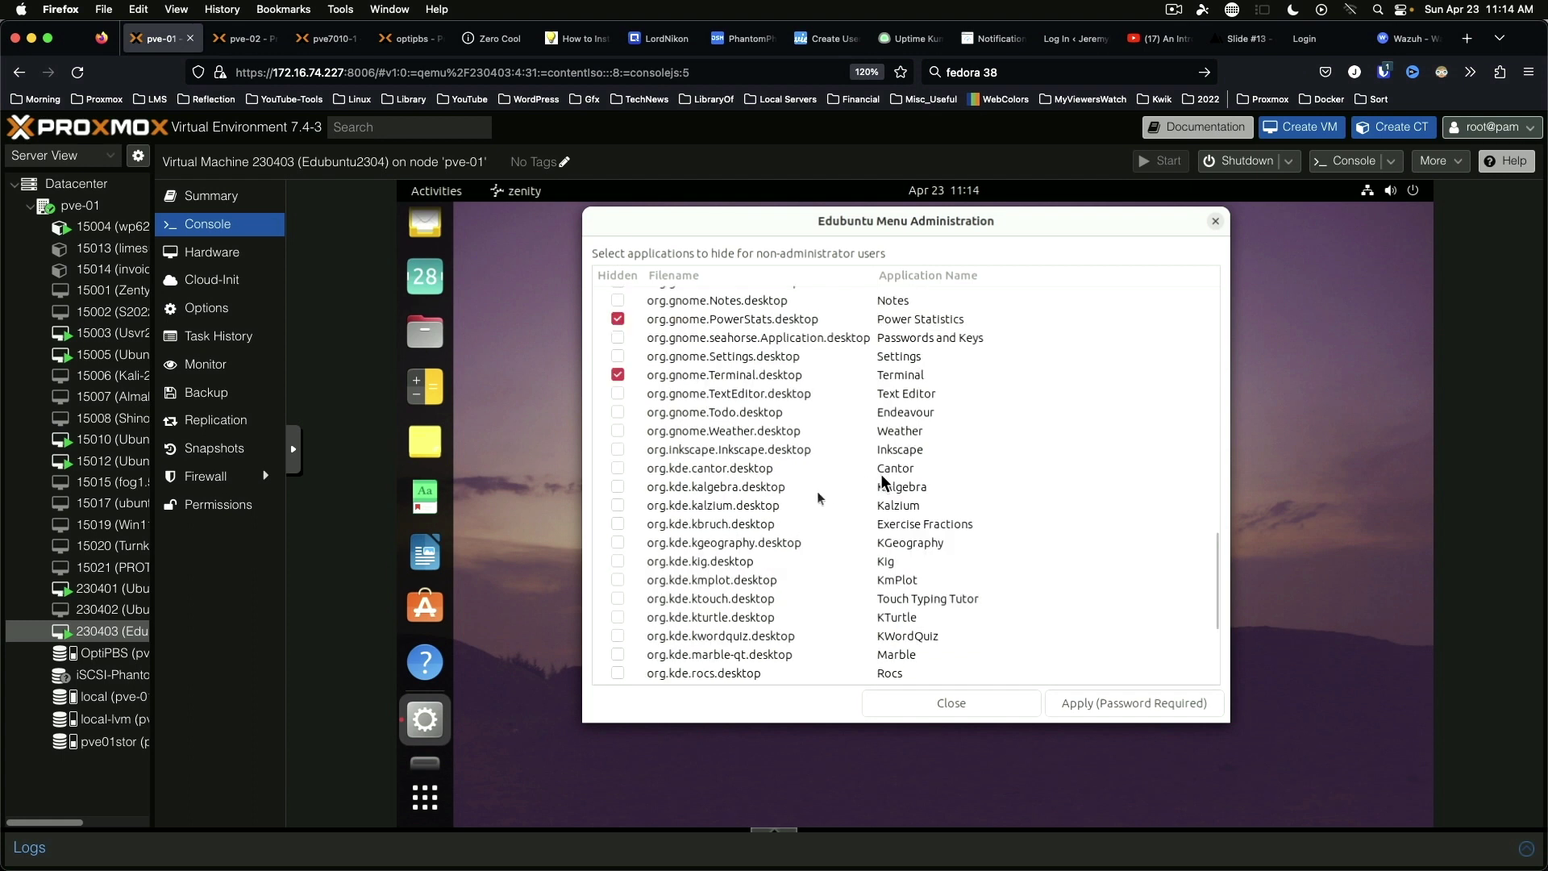
click(619, 487)
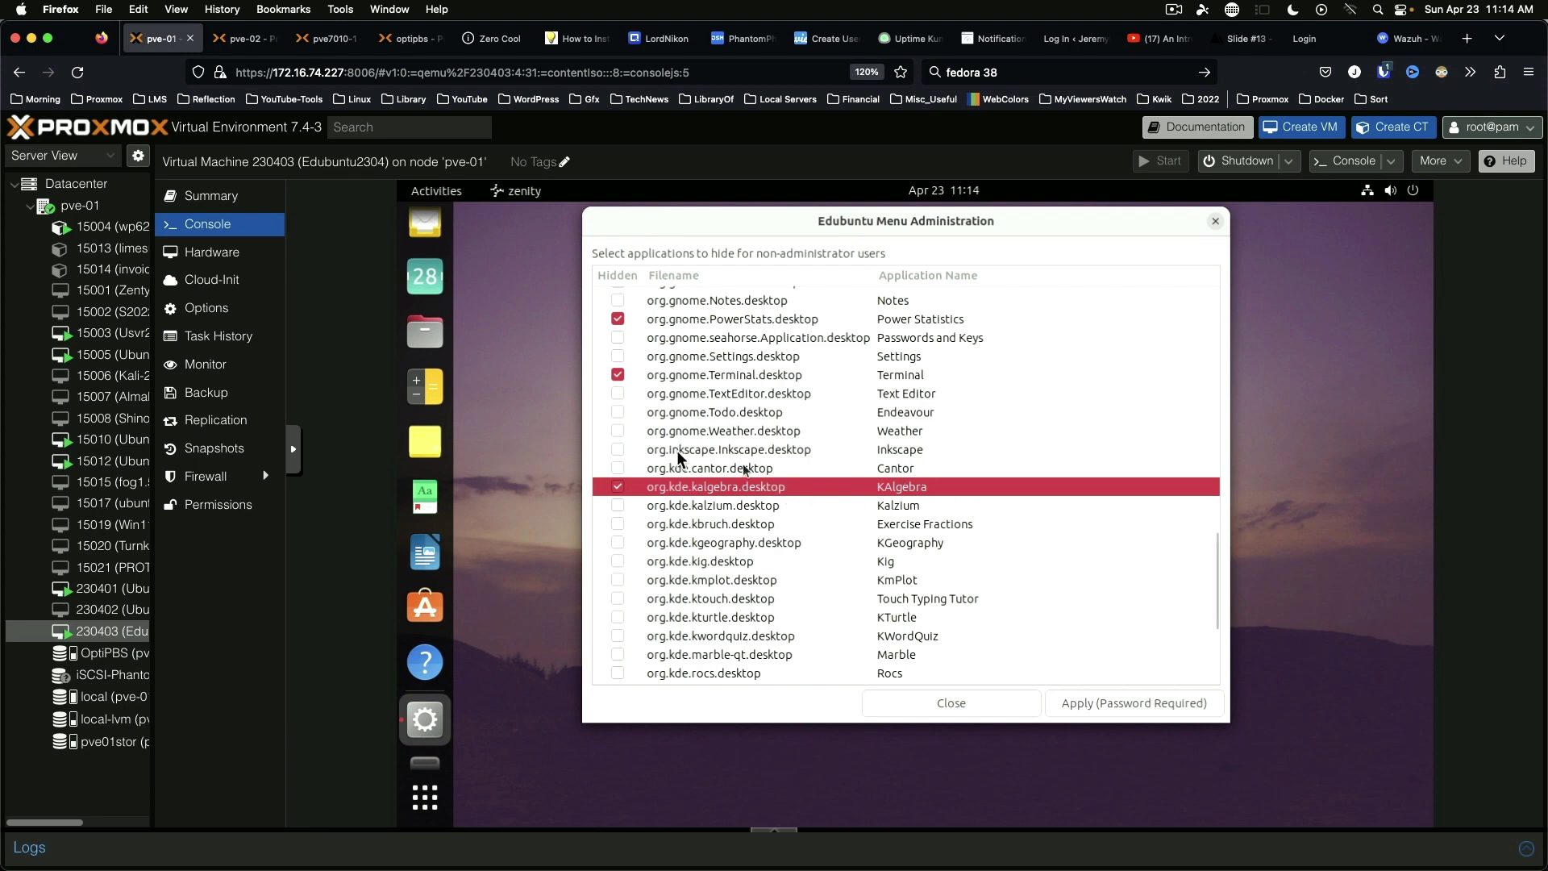
click(615, 449)
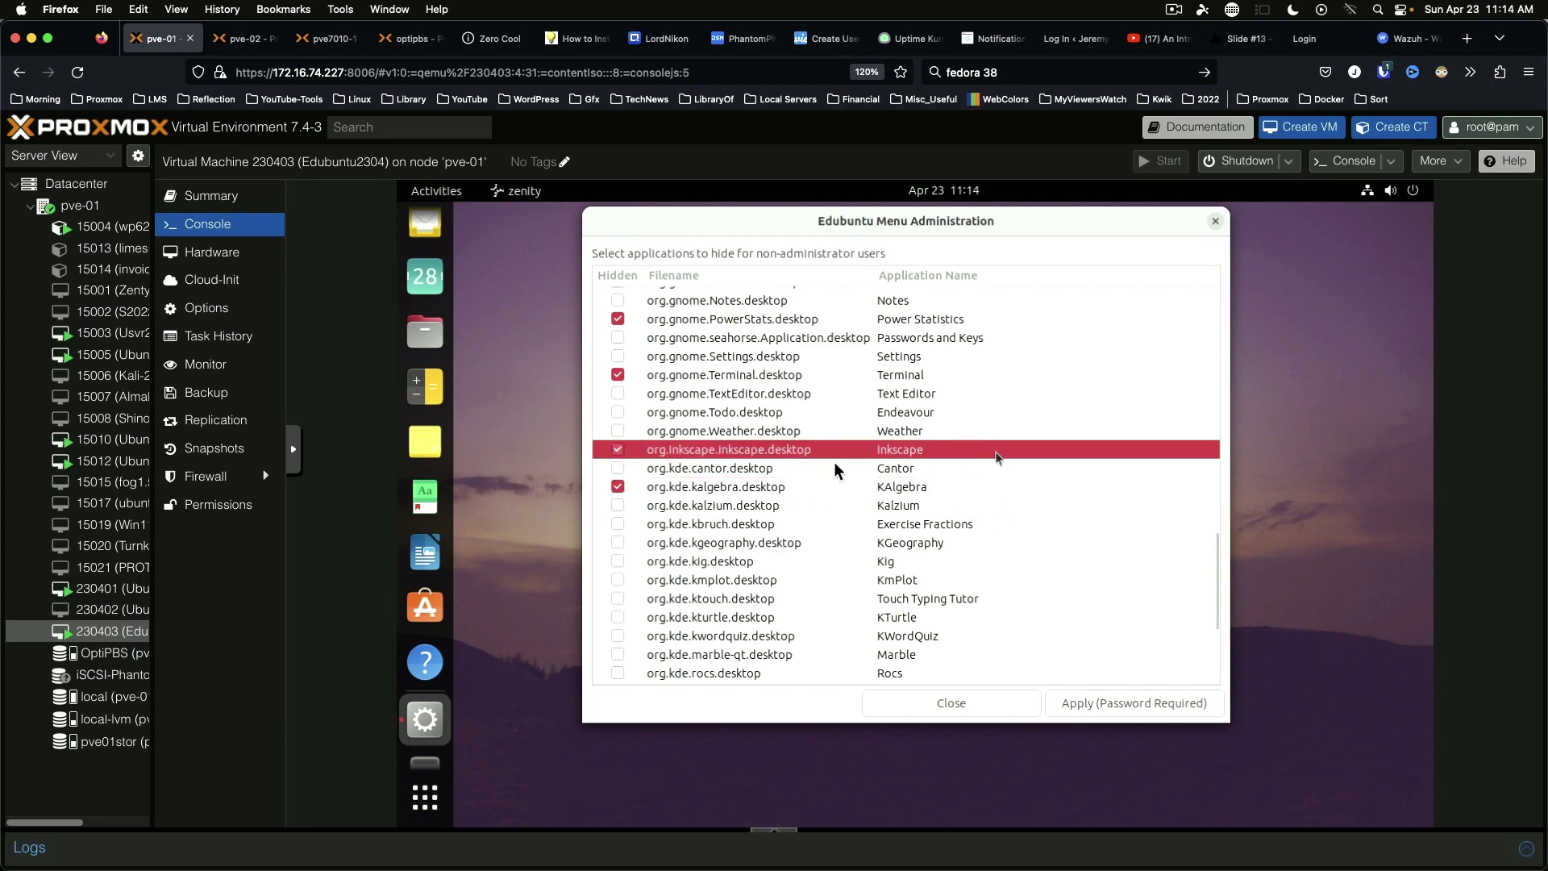
scroll(788, 466, up, 4)
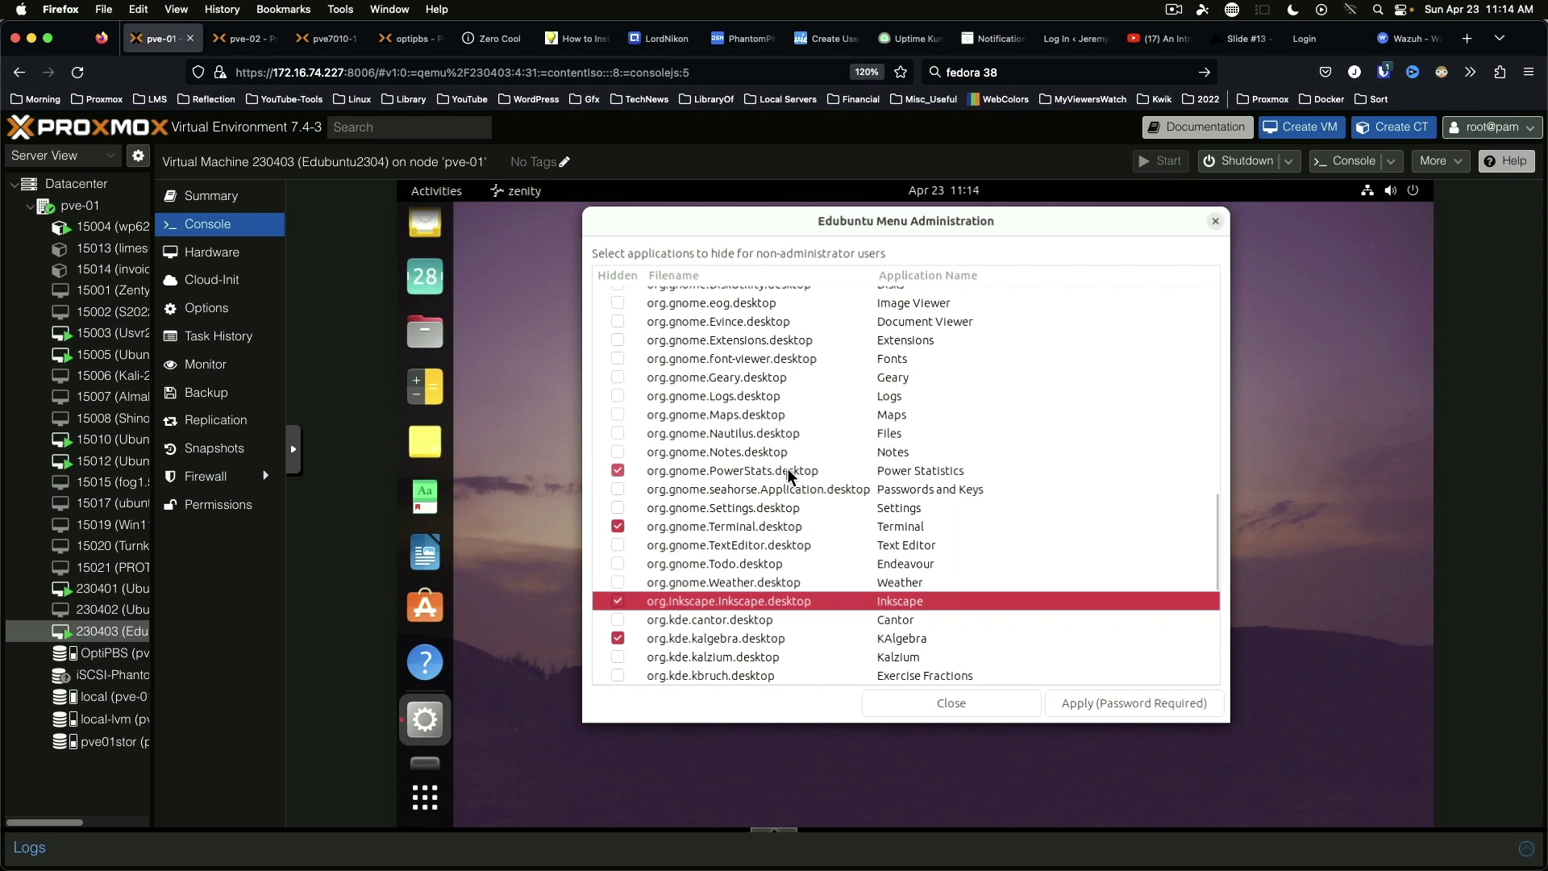
scroll(789, 474, up, 3)
scroll(788, 476, up, 3)
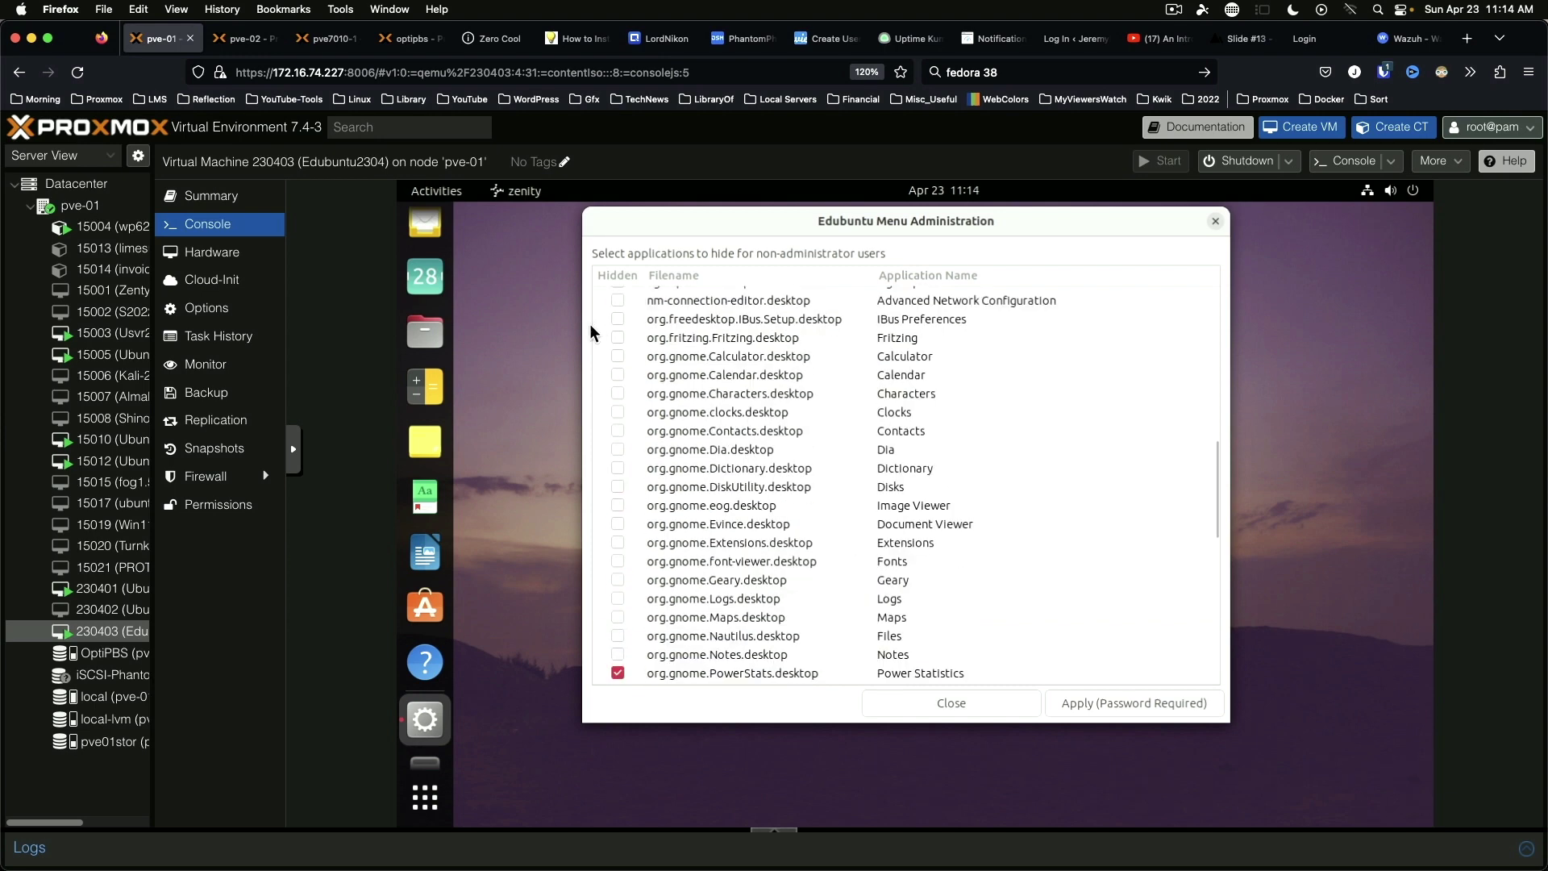
scroll(665, 447, down, 10)
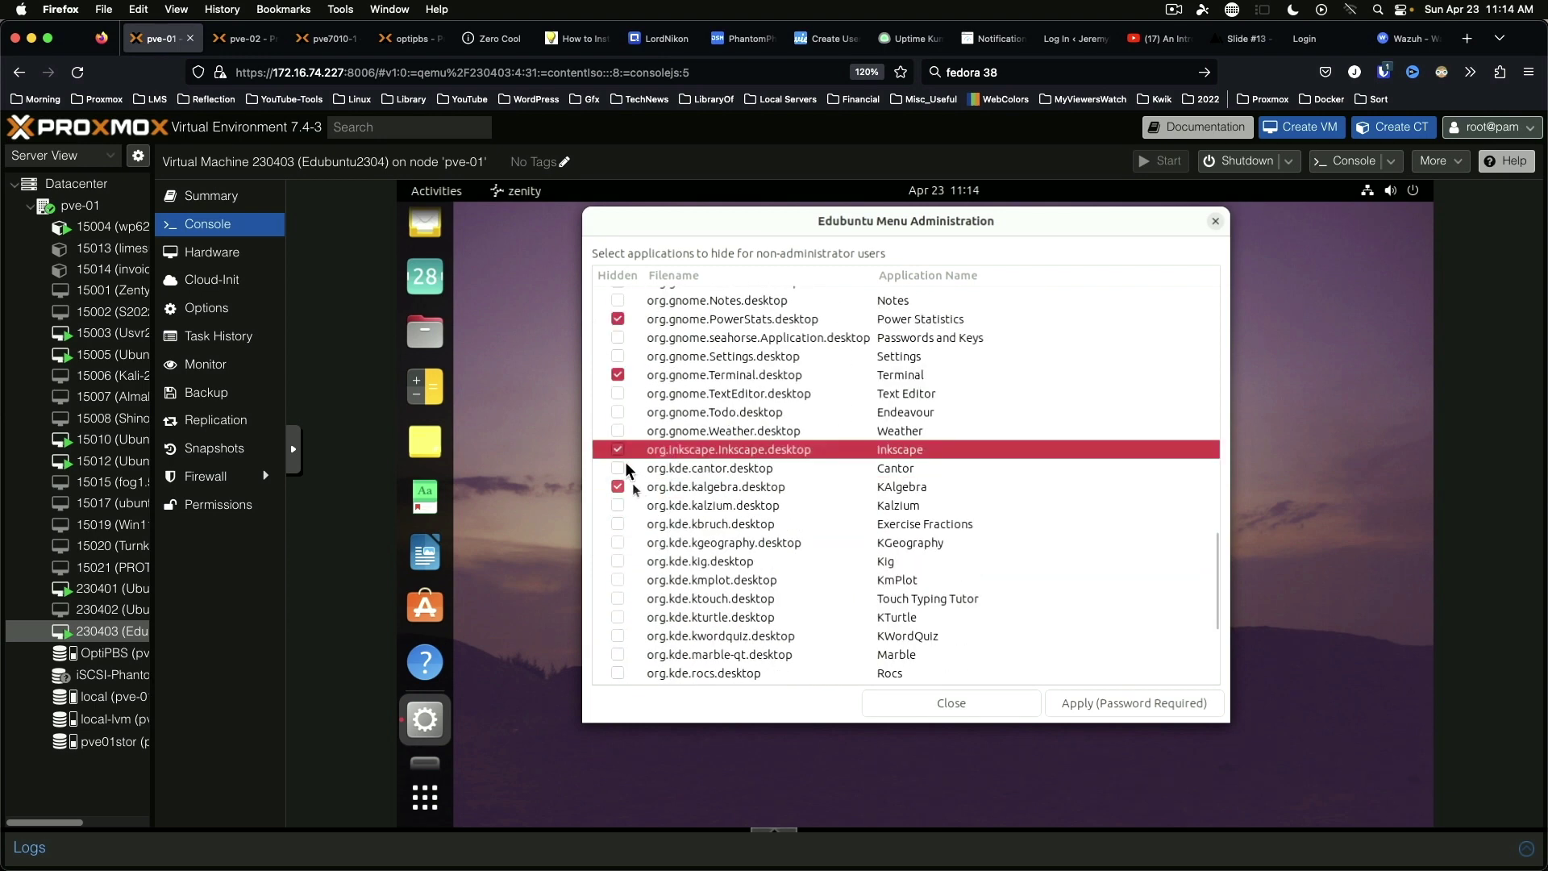
click(618, 487)
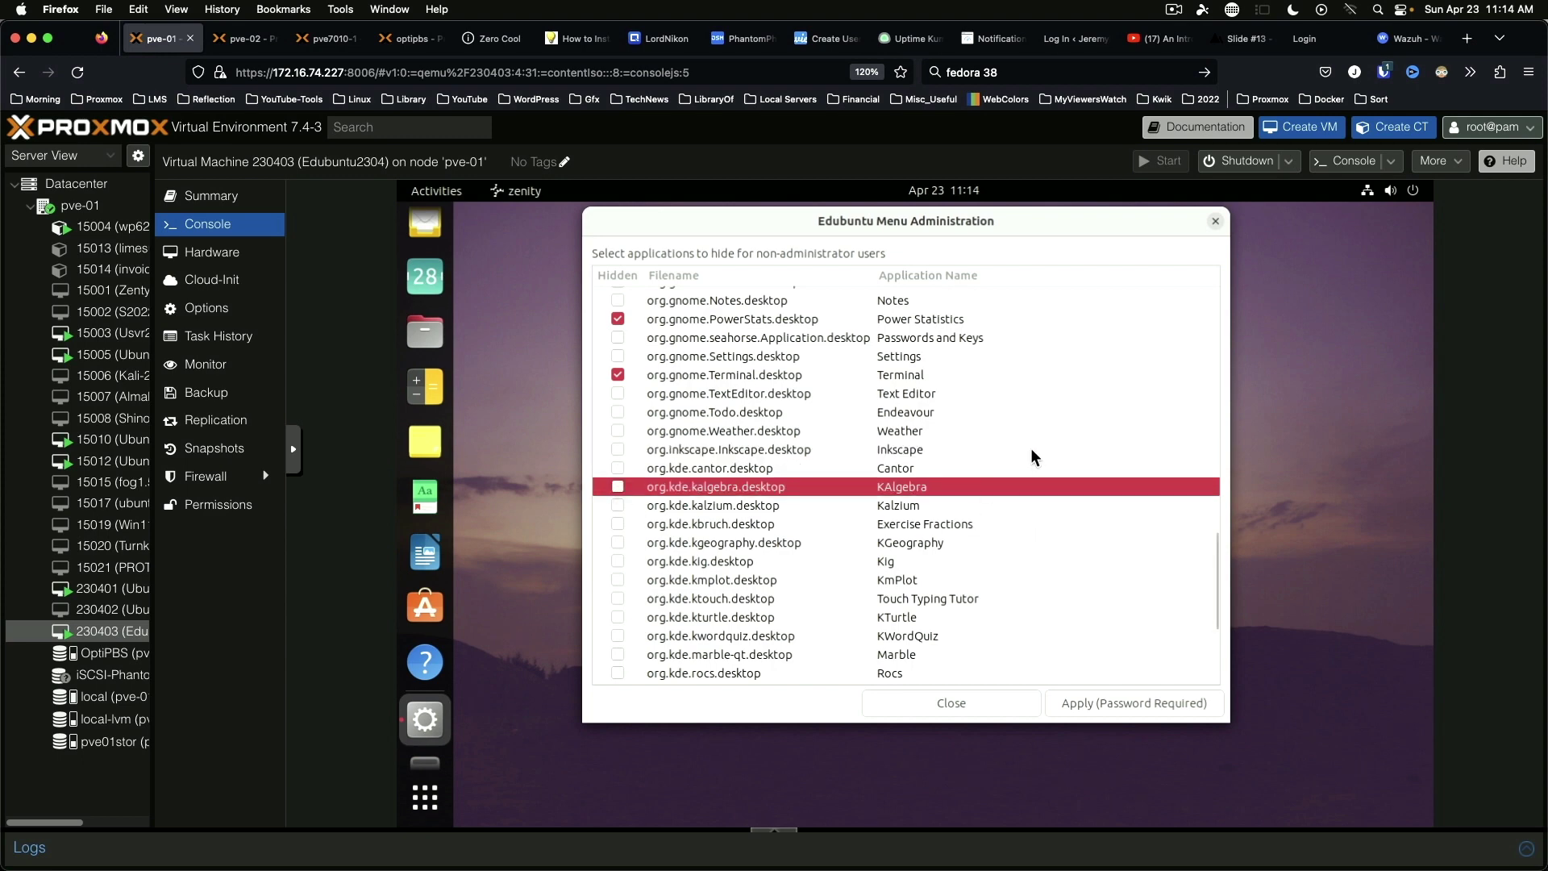
scroll(1015, 460, up, 15)
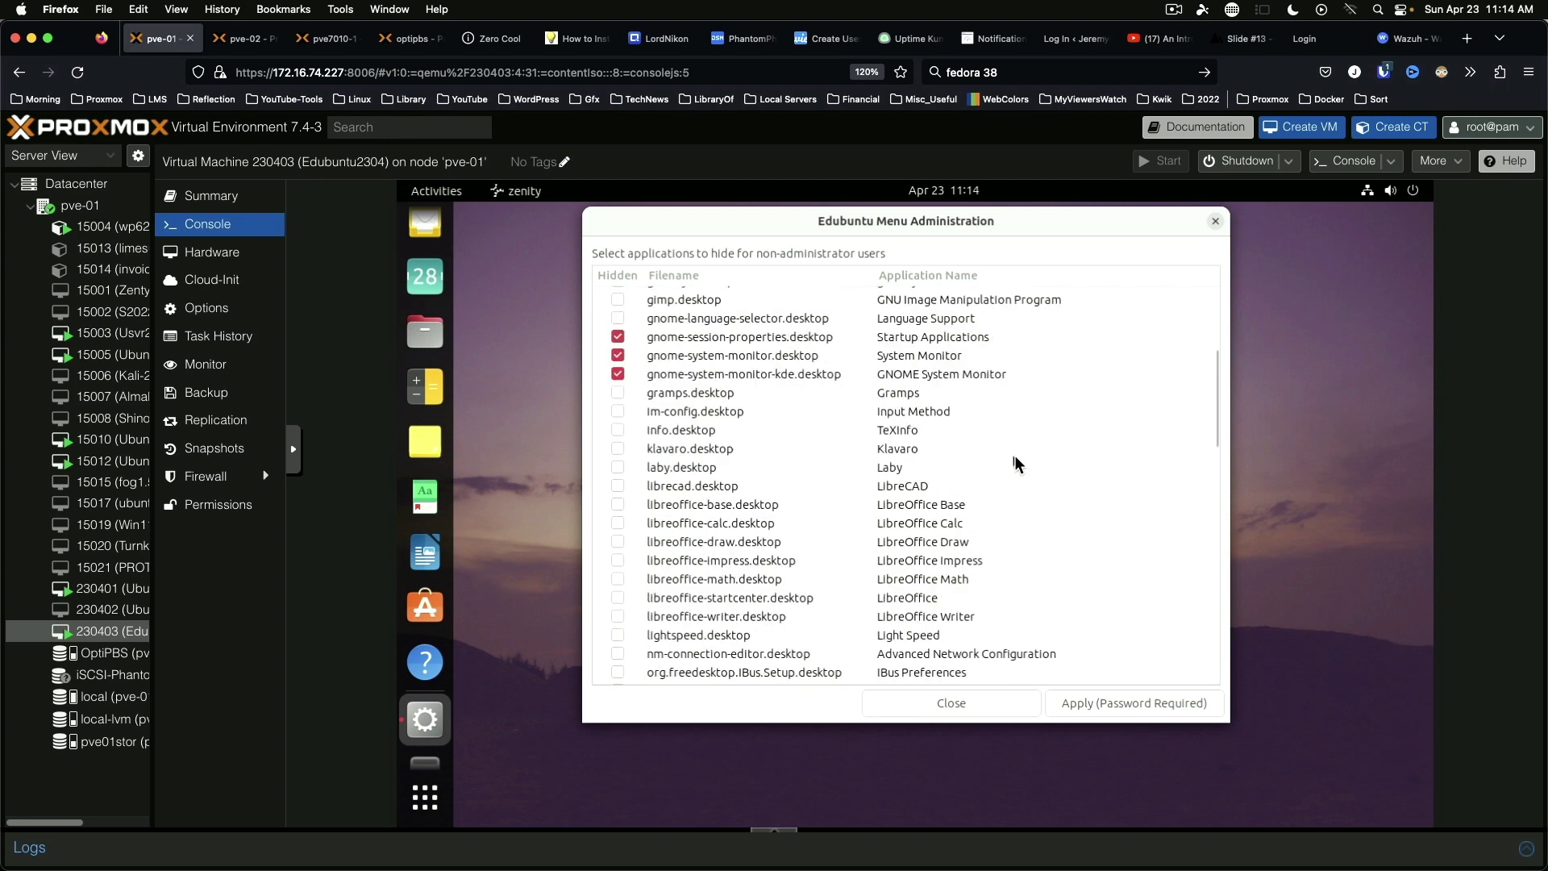
scroll(1015, 457, up, 7)
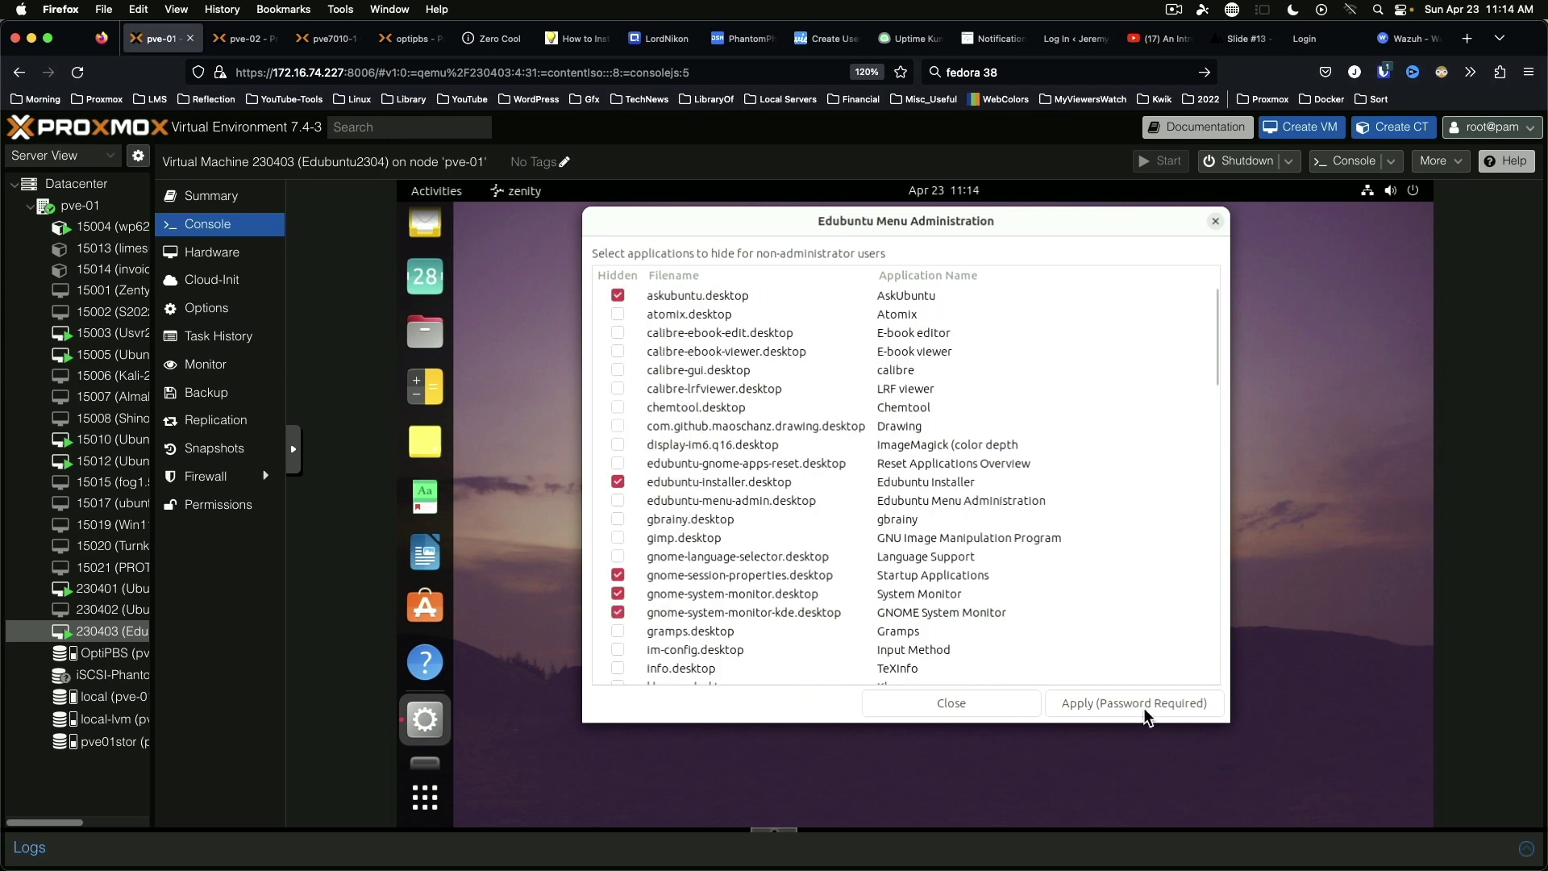
Step: Apply the menu changes, authenticate with the administrator password, and close Menu Administration
click(1143, 708)
text(p)
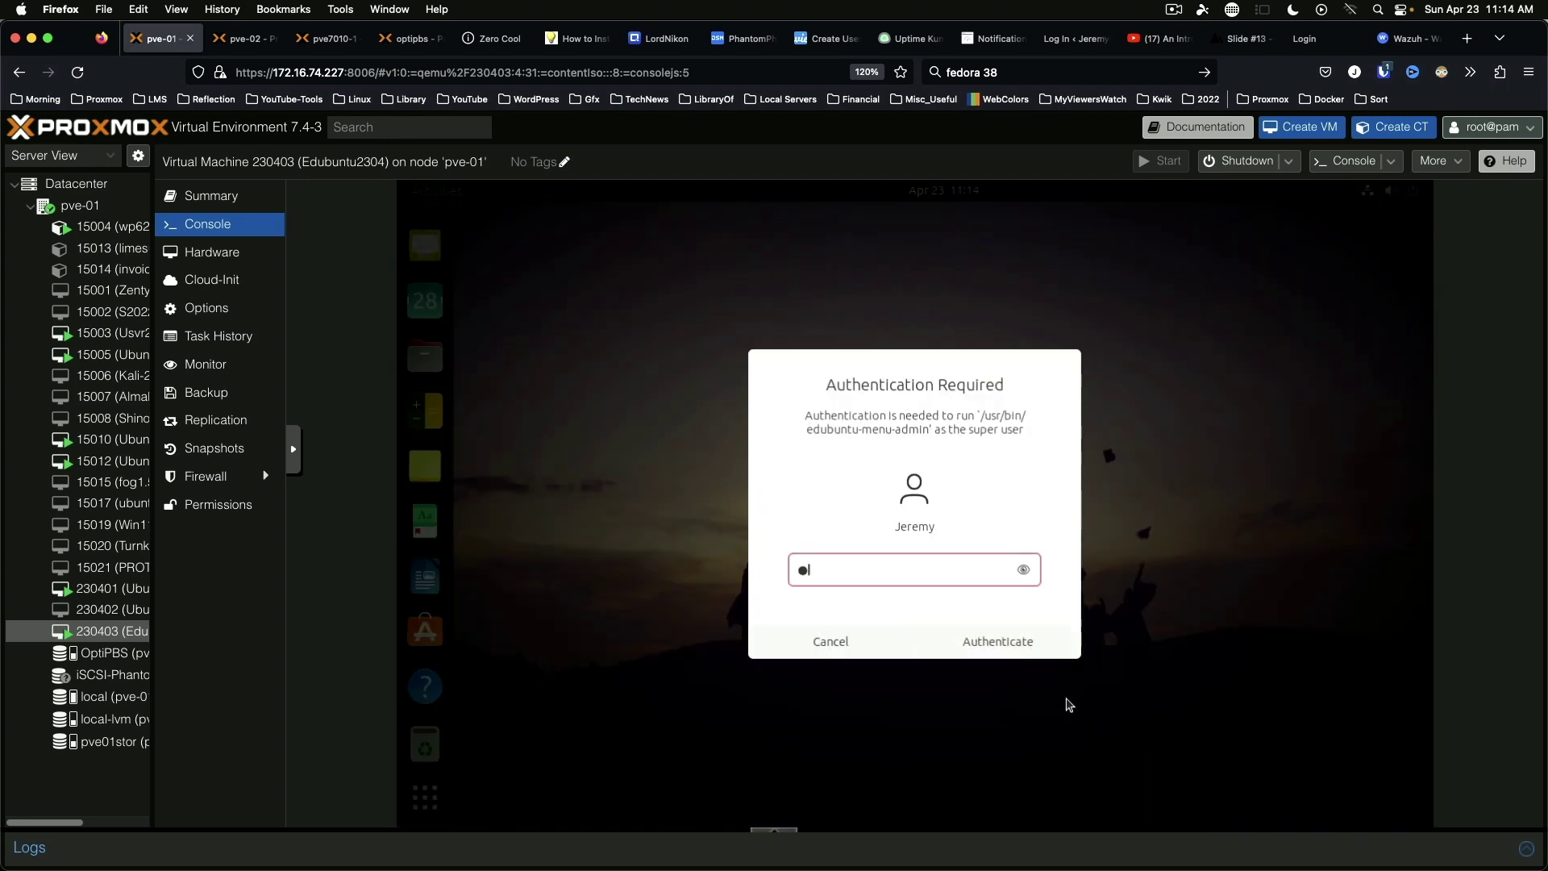
text(a)
key(Return)
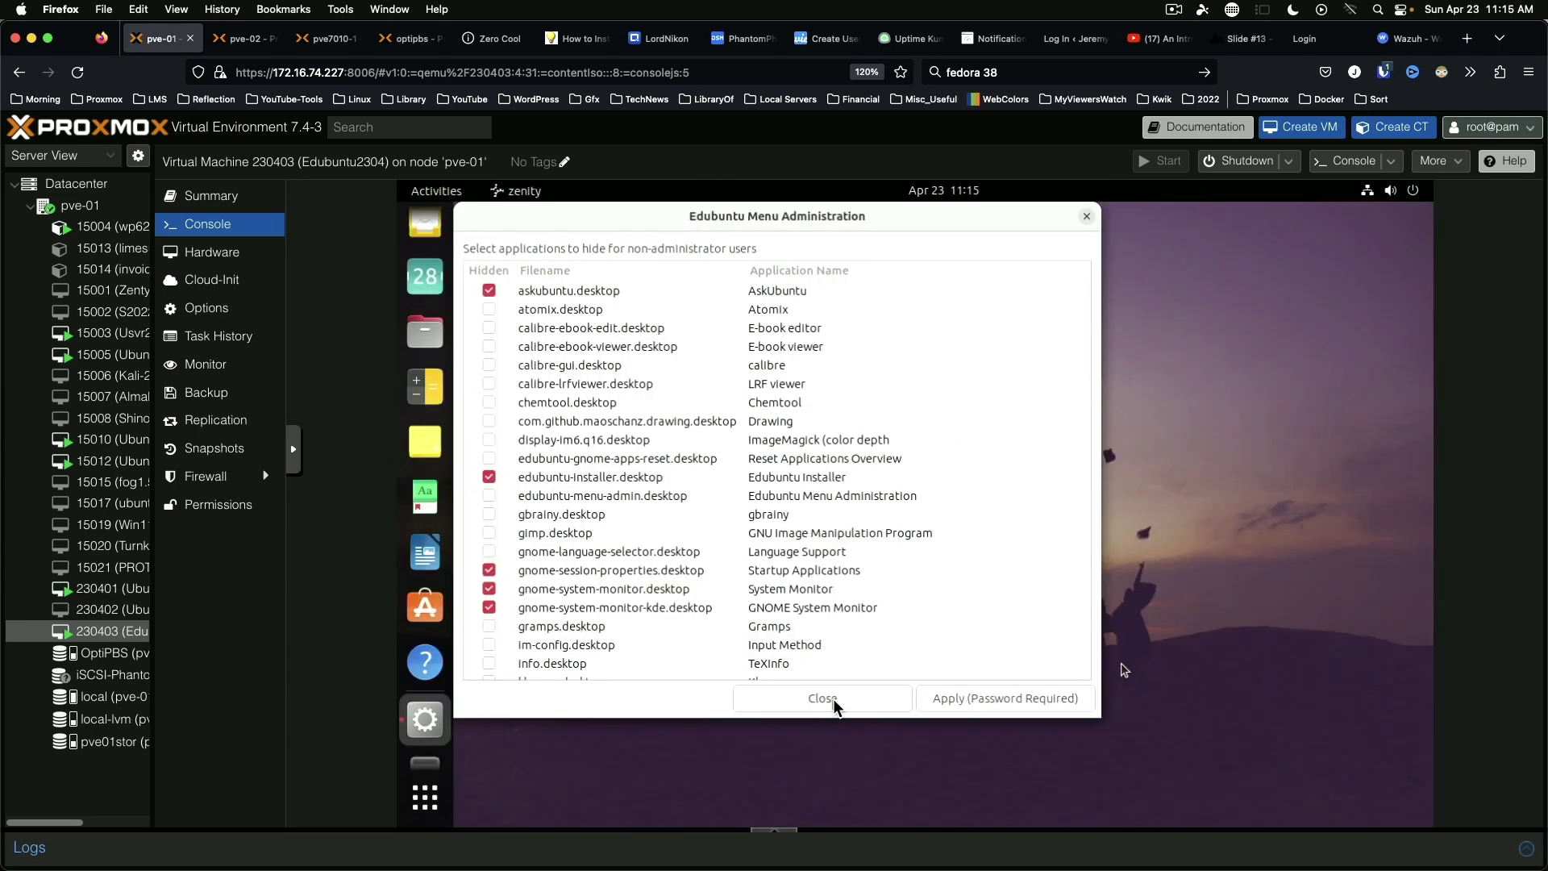
click(822, 698)
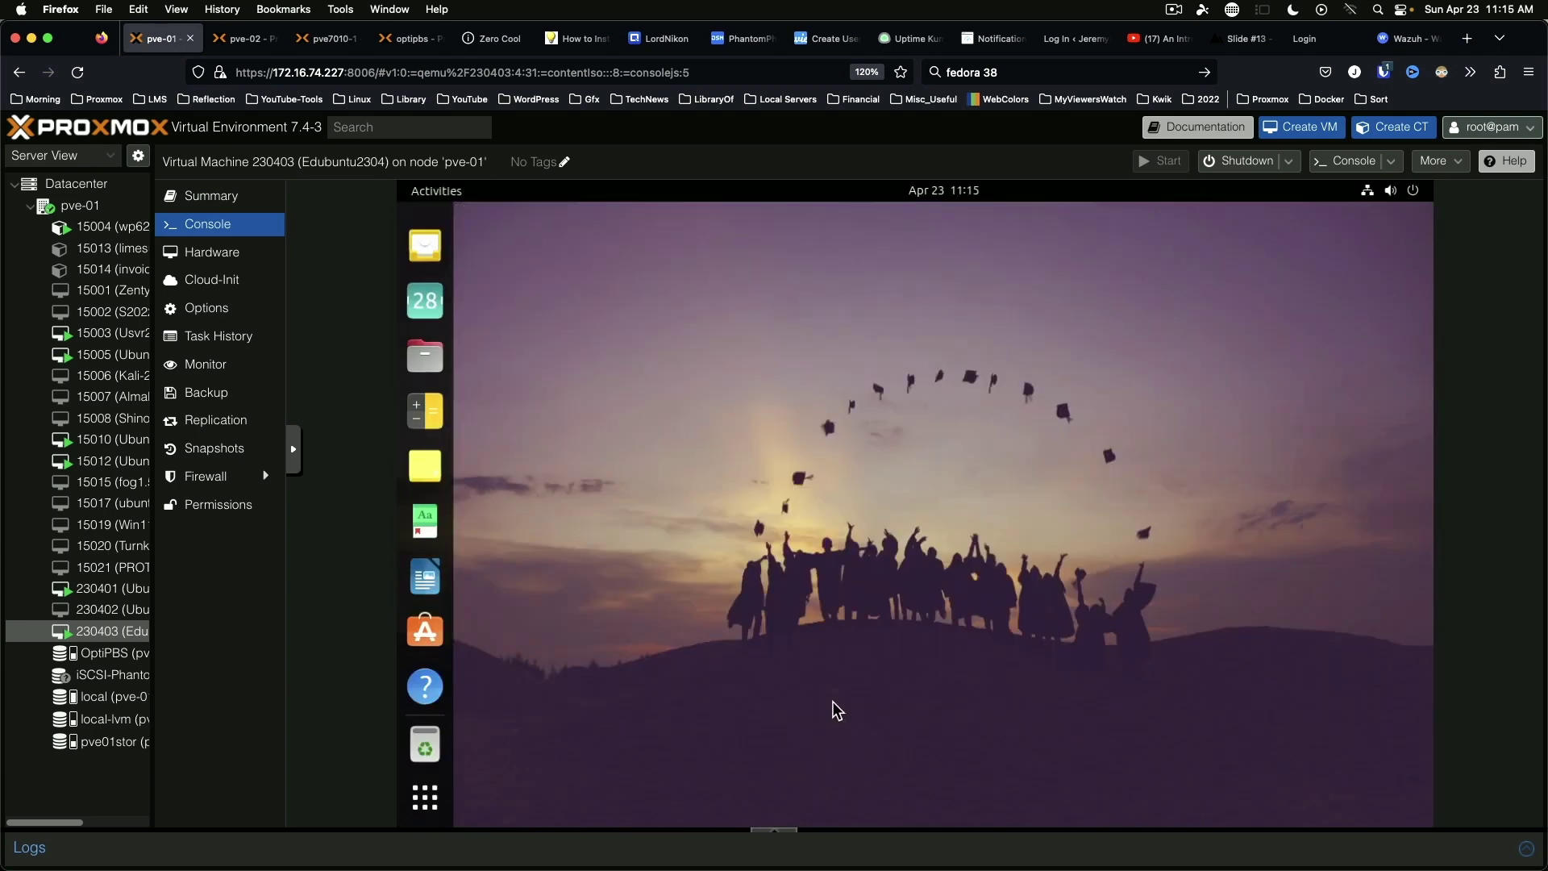
click(428, 802)
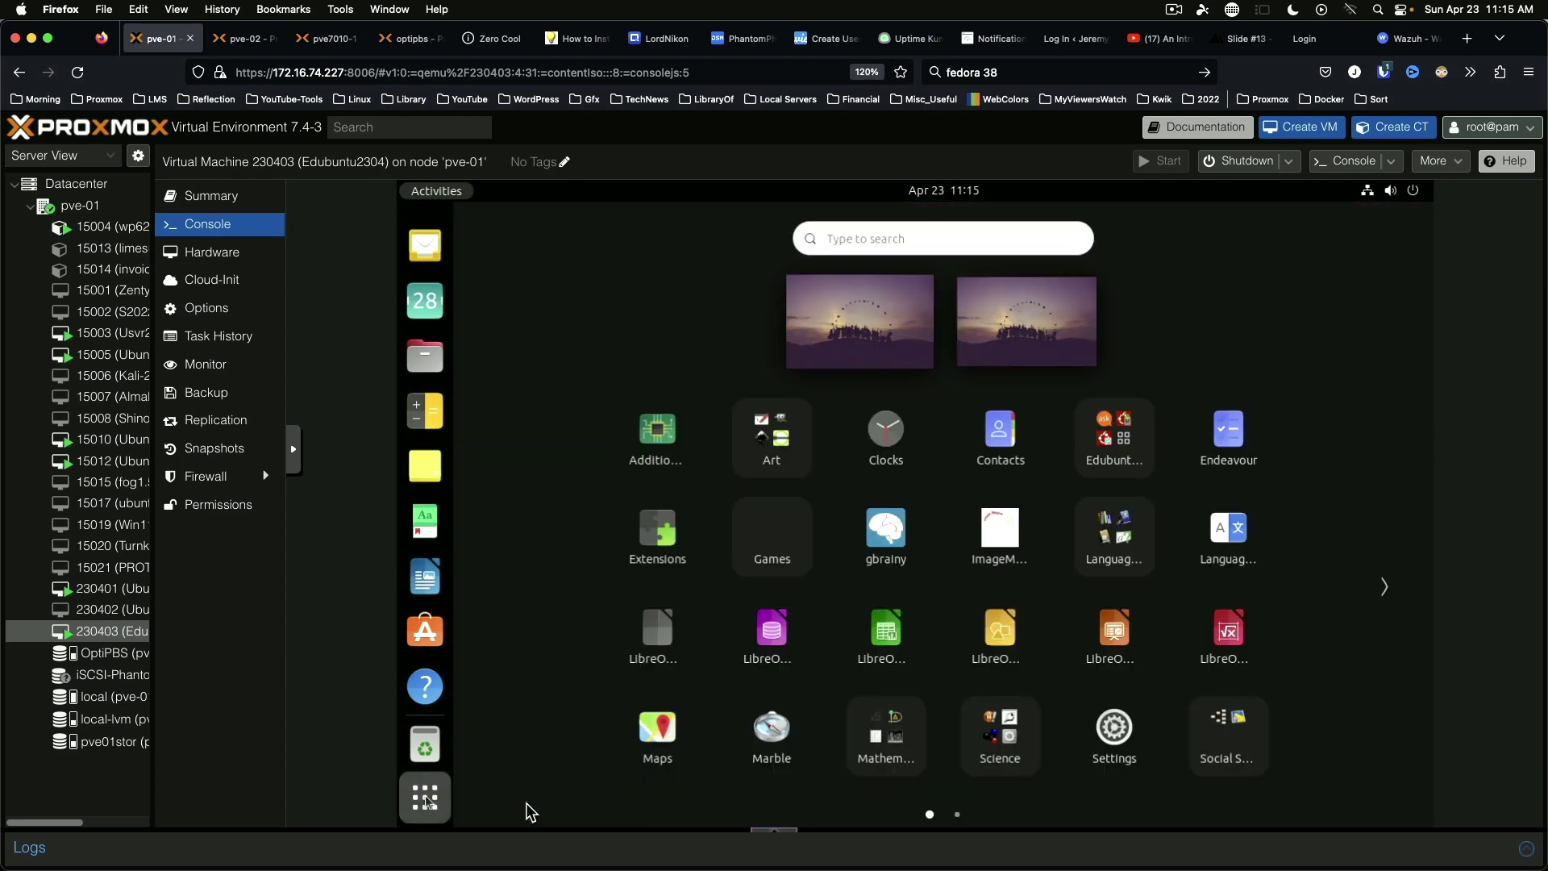
click(786, 436)
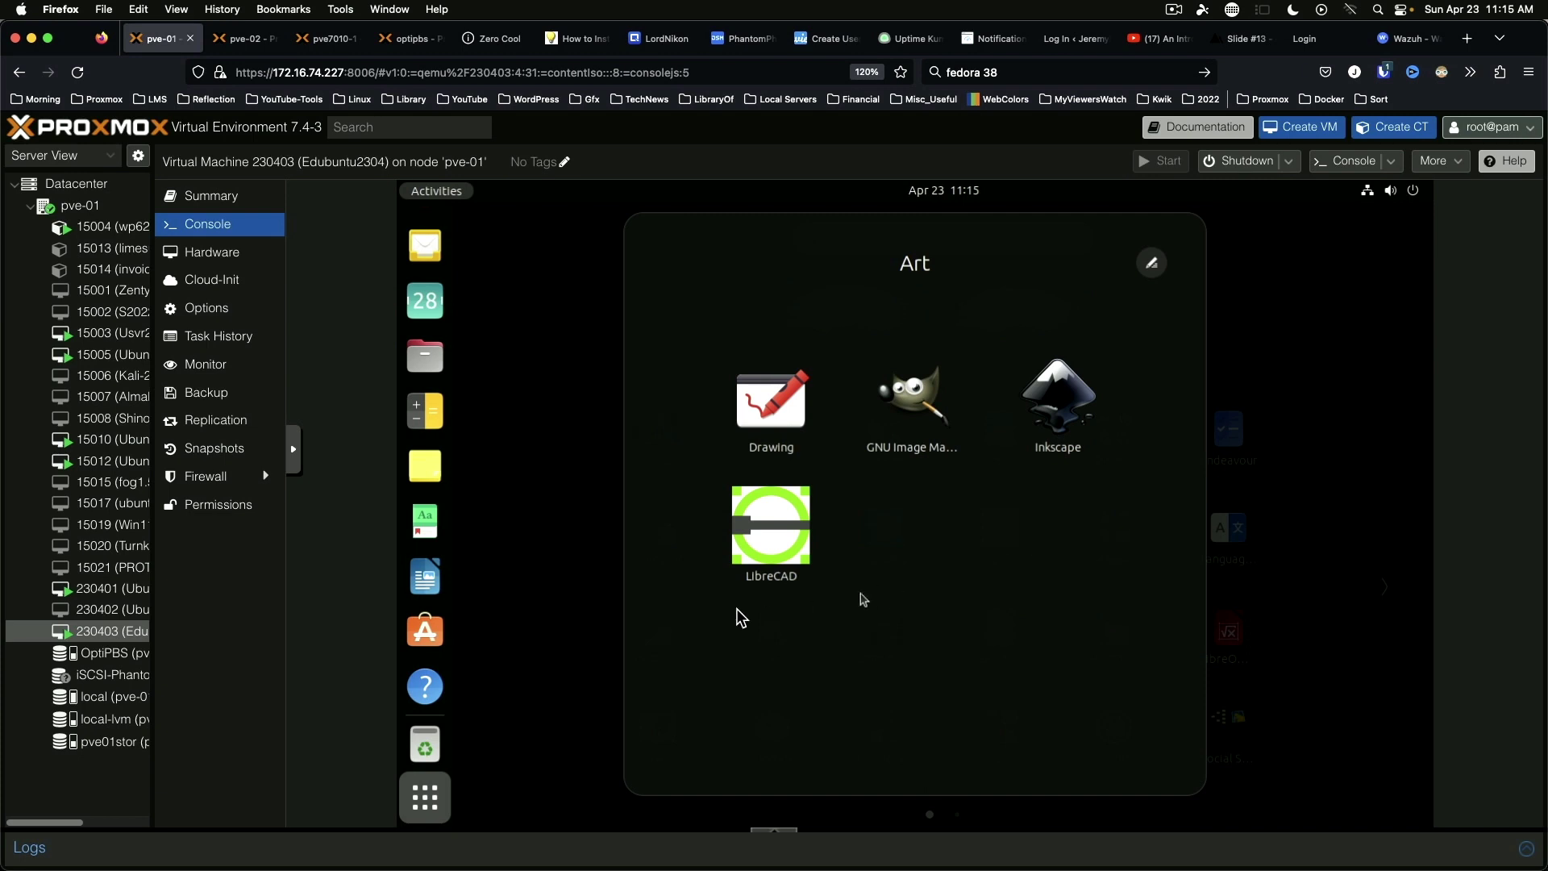
click(893, 405)
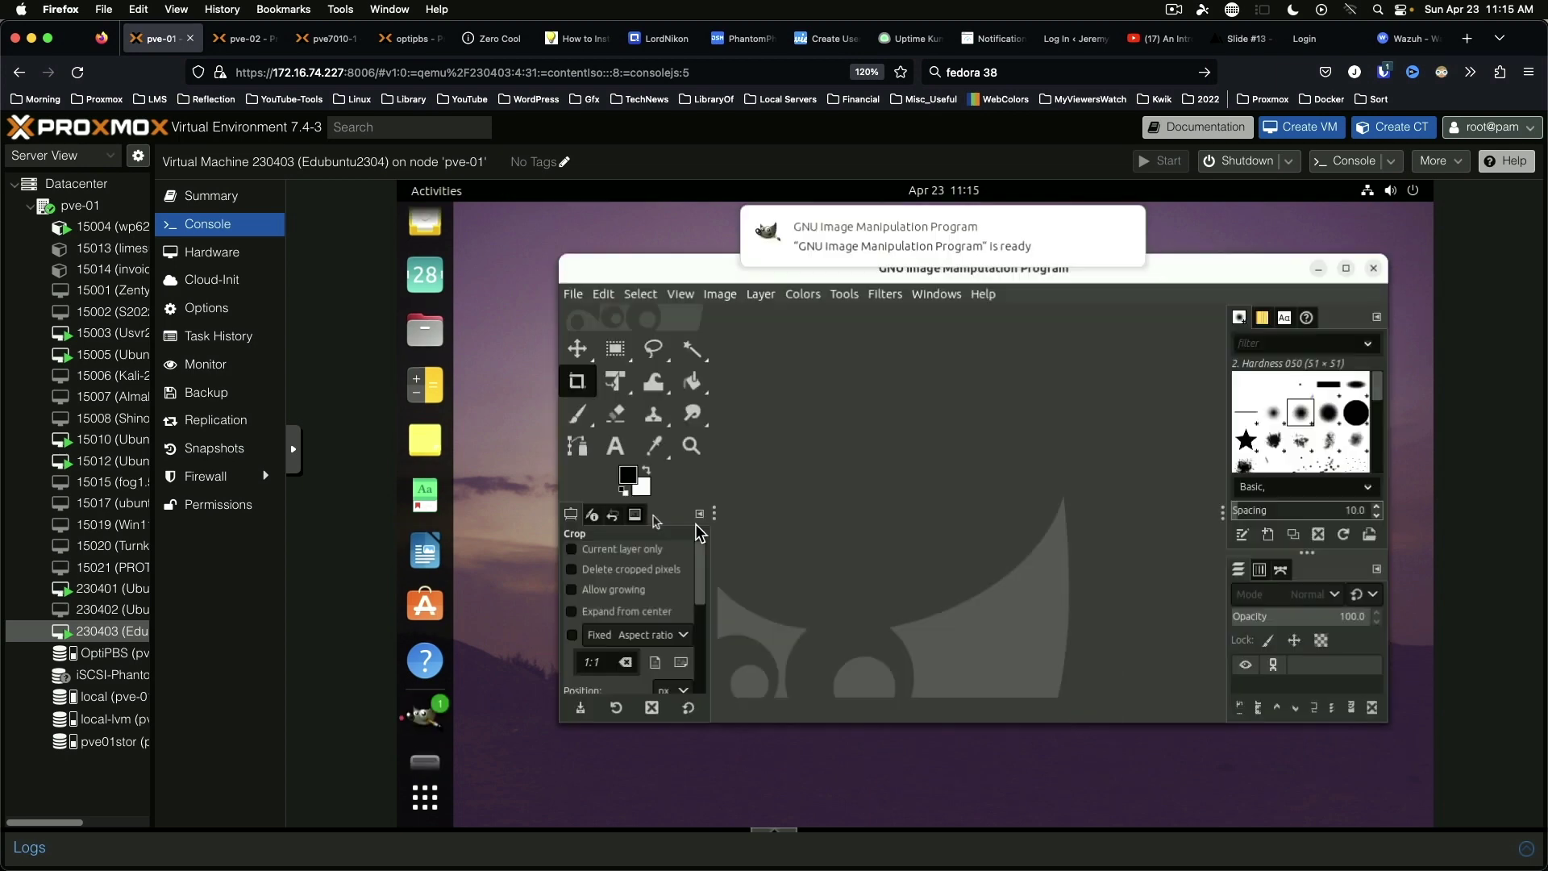
click(1127, 227)
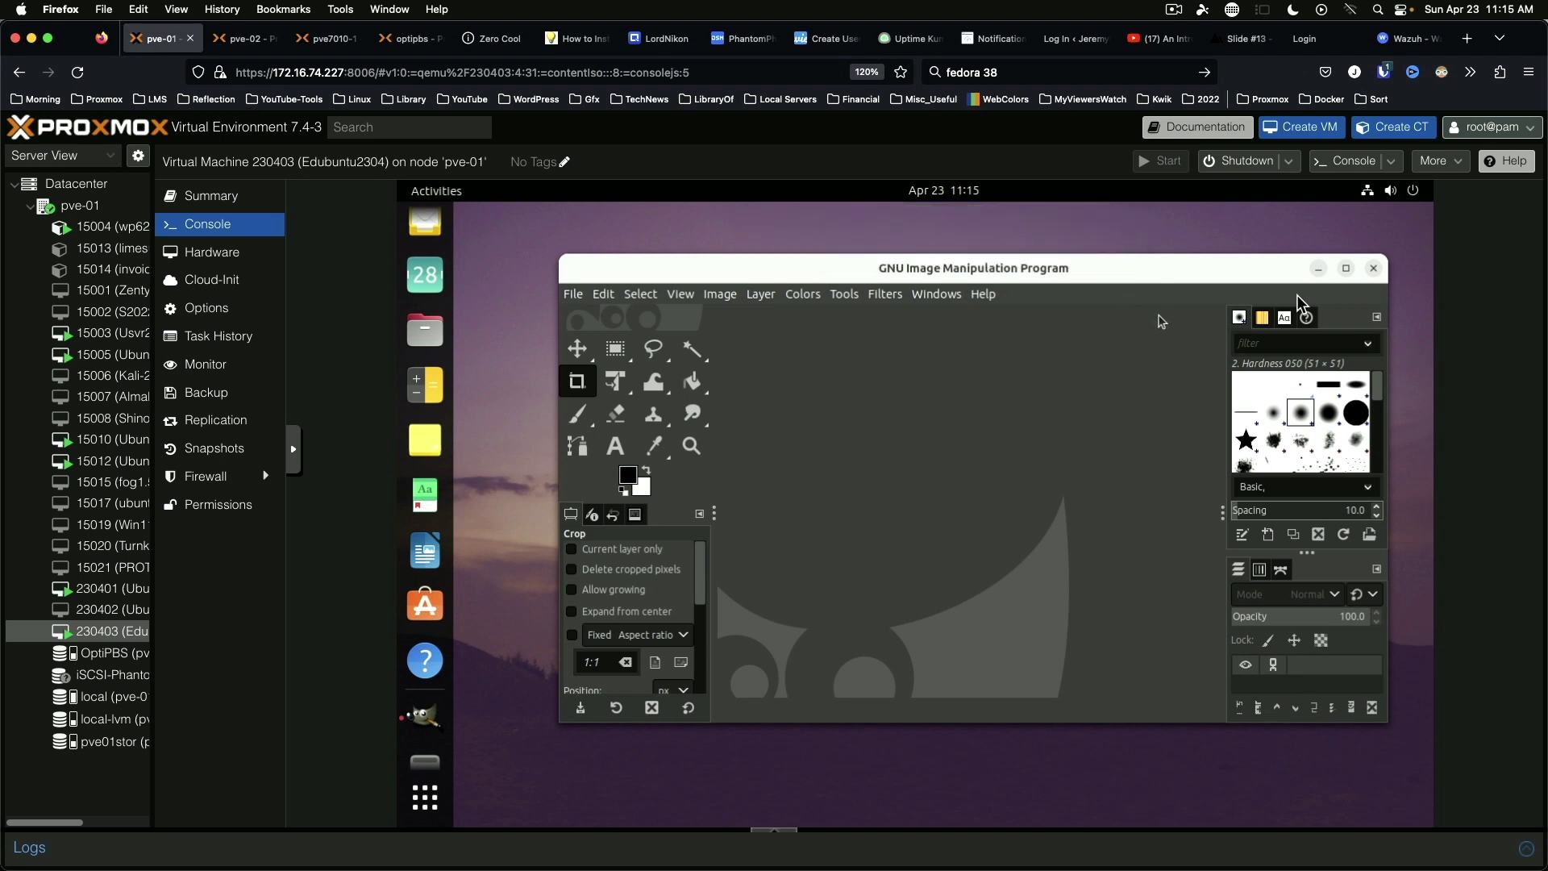
click(1347, 269)
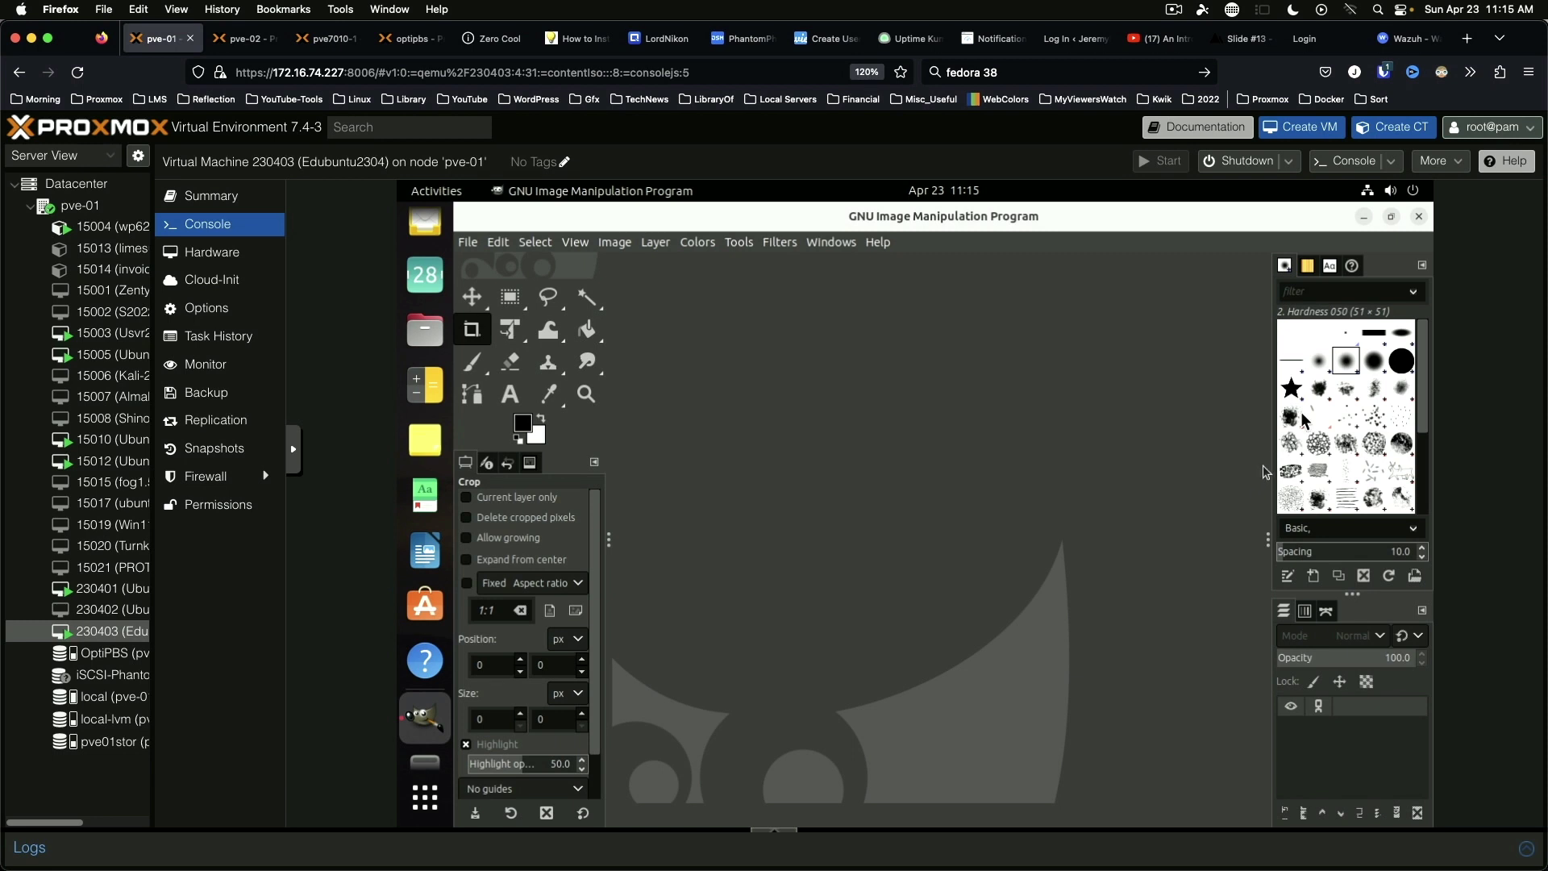
click(1421, 219)
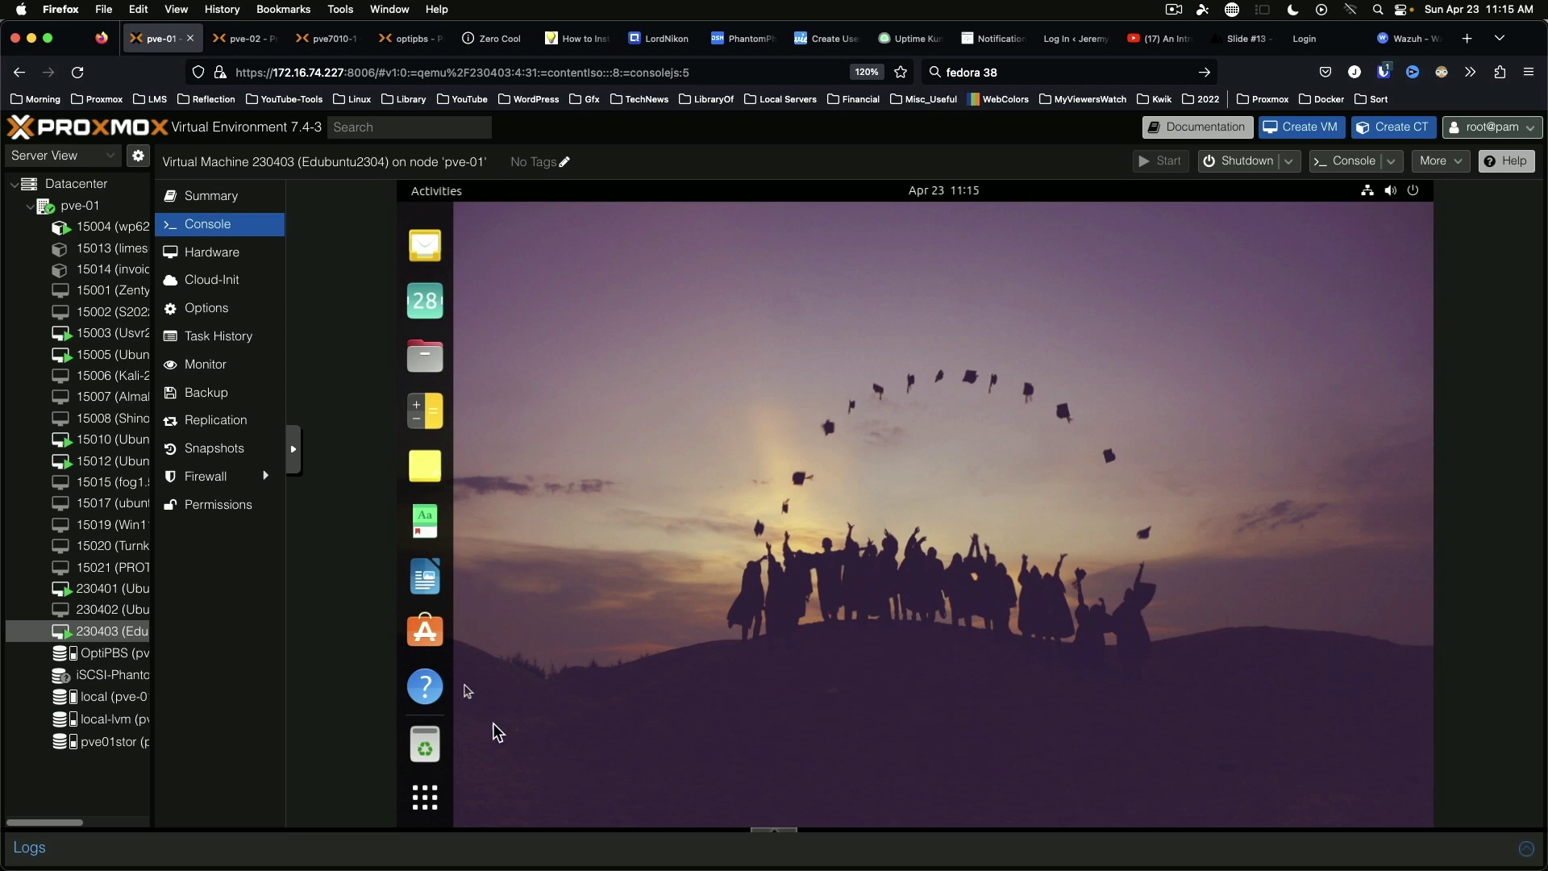
Step: Launch LibreOffice Writer and dismiss the tip of the day and the 7.5 what's-new notice
click(425, 583)
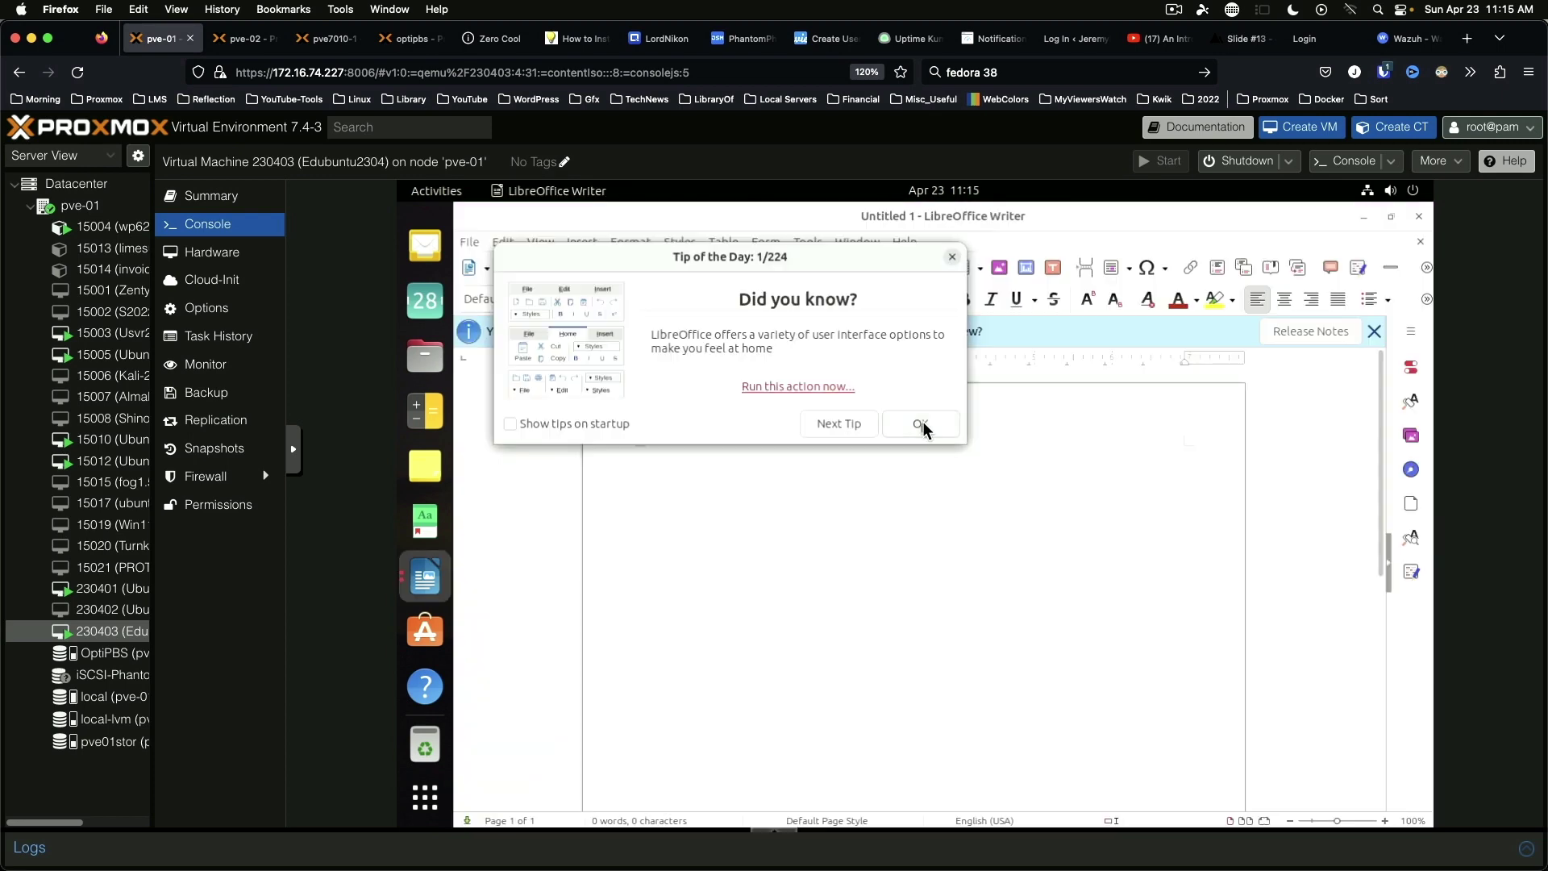
click(923, 423)
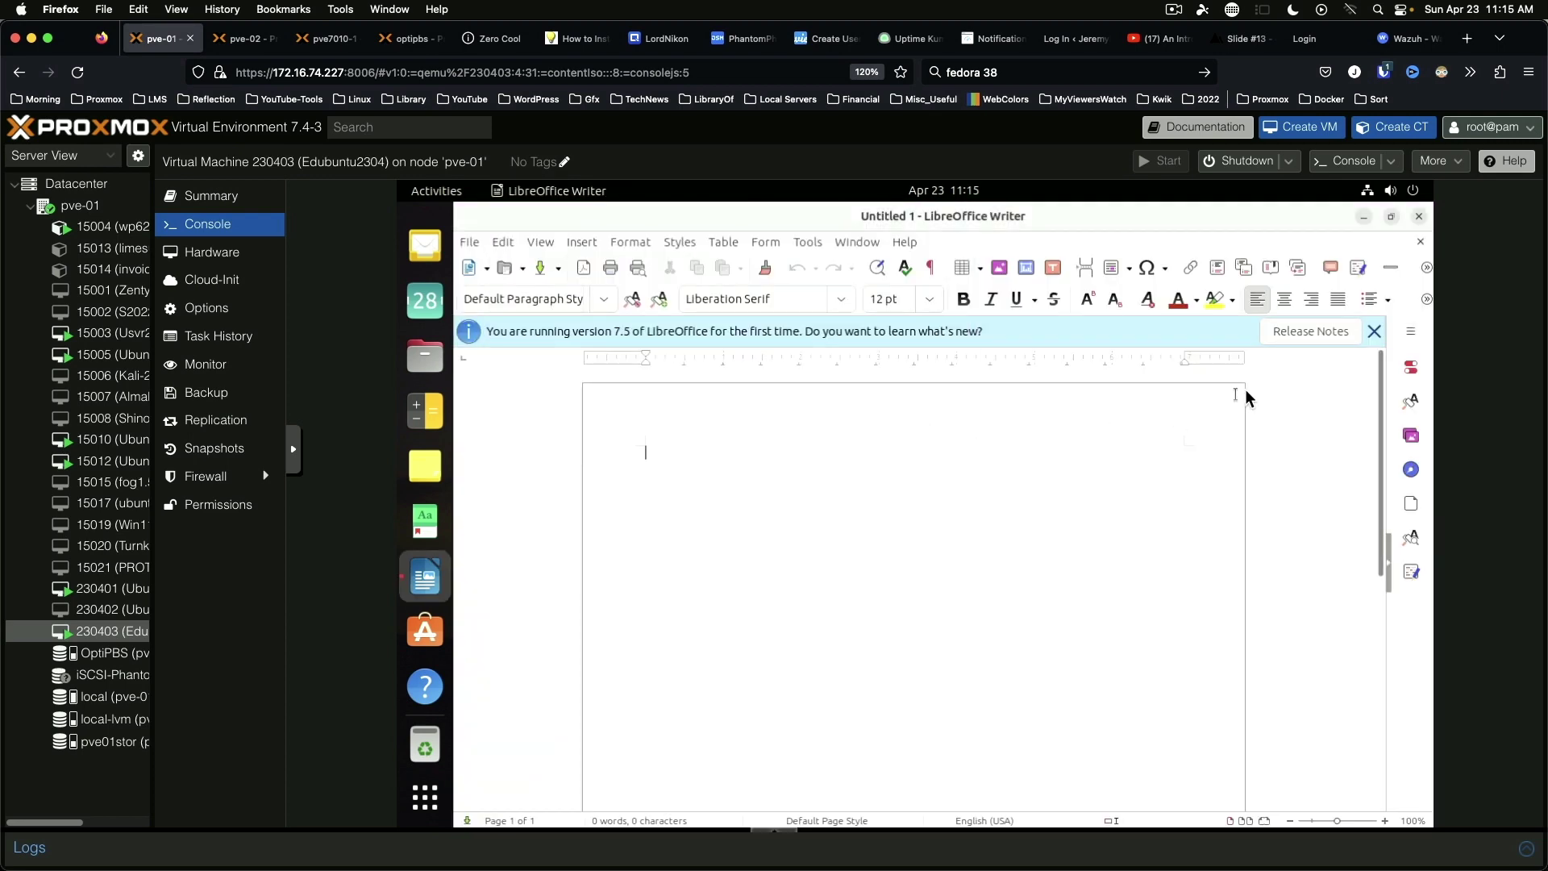
click(1374, 332)
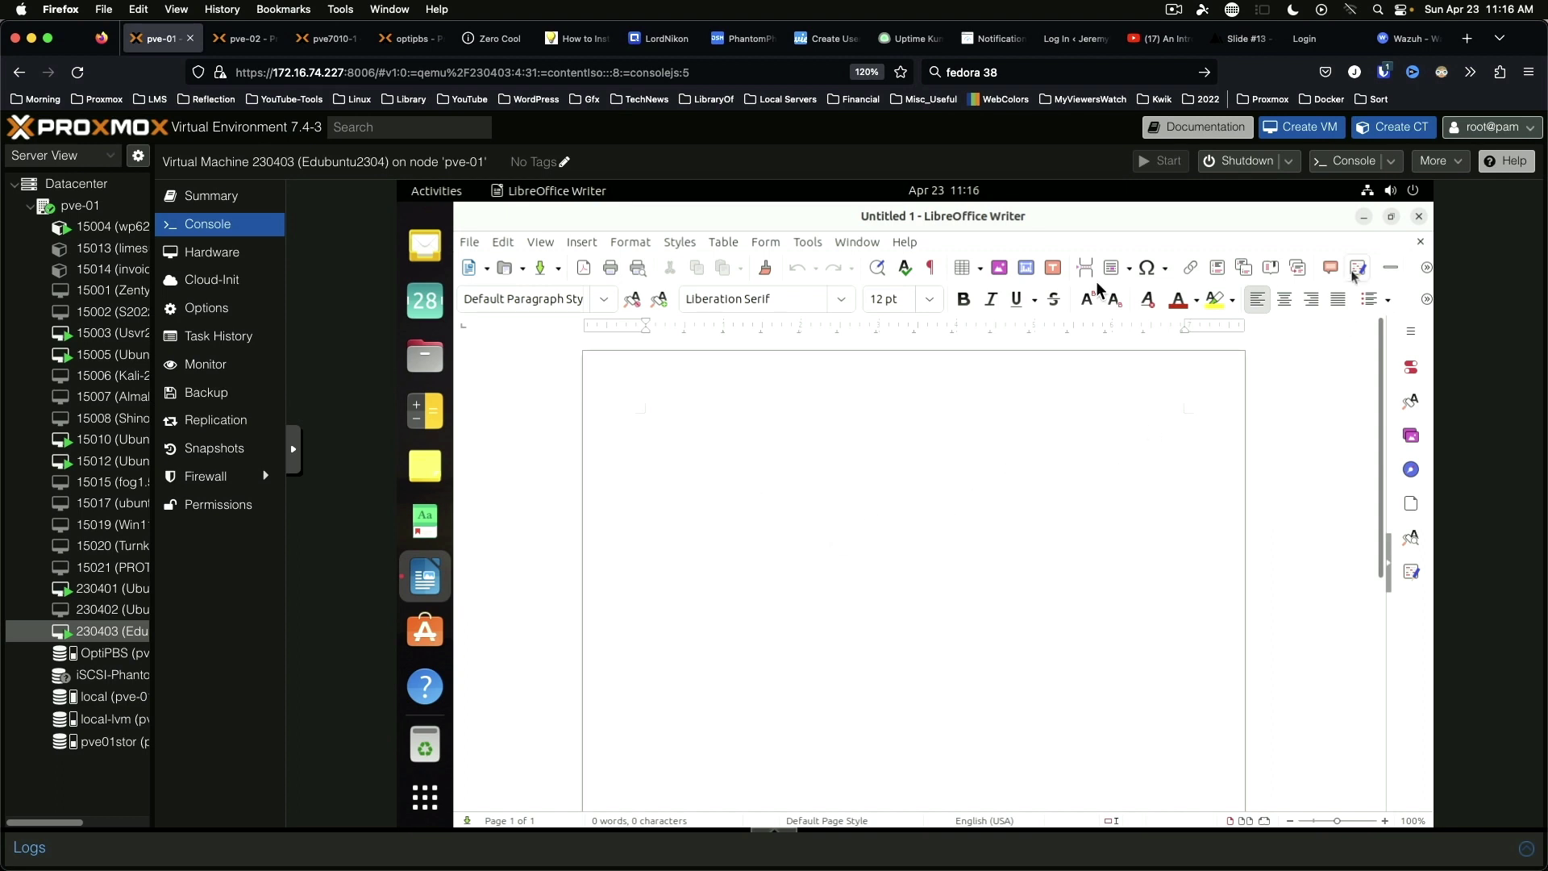
Step: Check the version in Help > About LibreOffice, close Writer, and open Notes
click(911, 245)
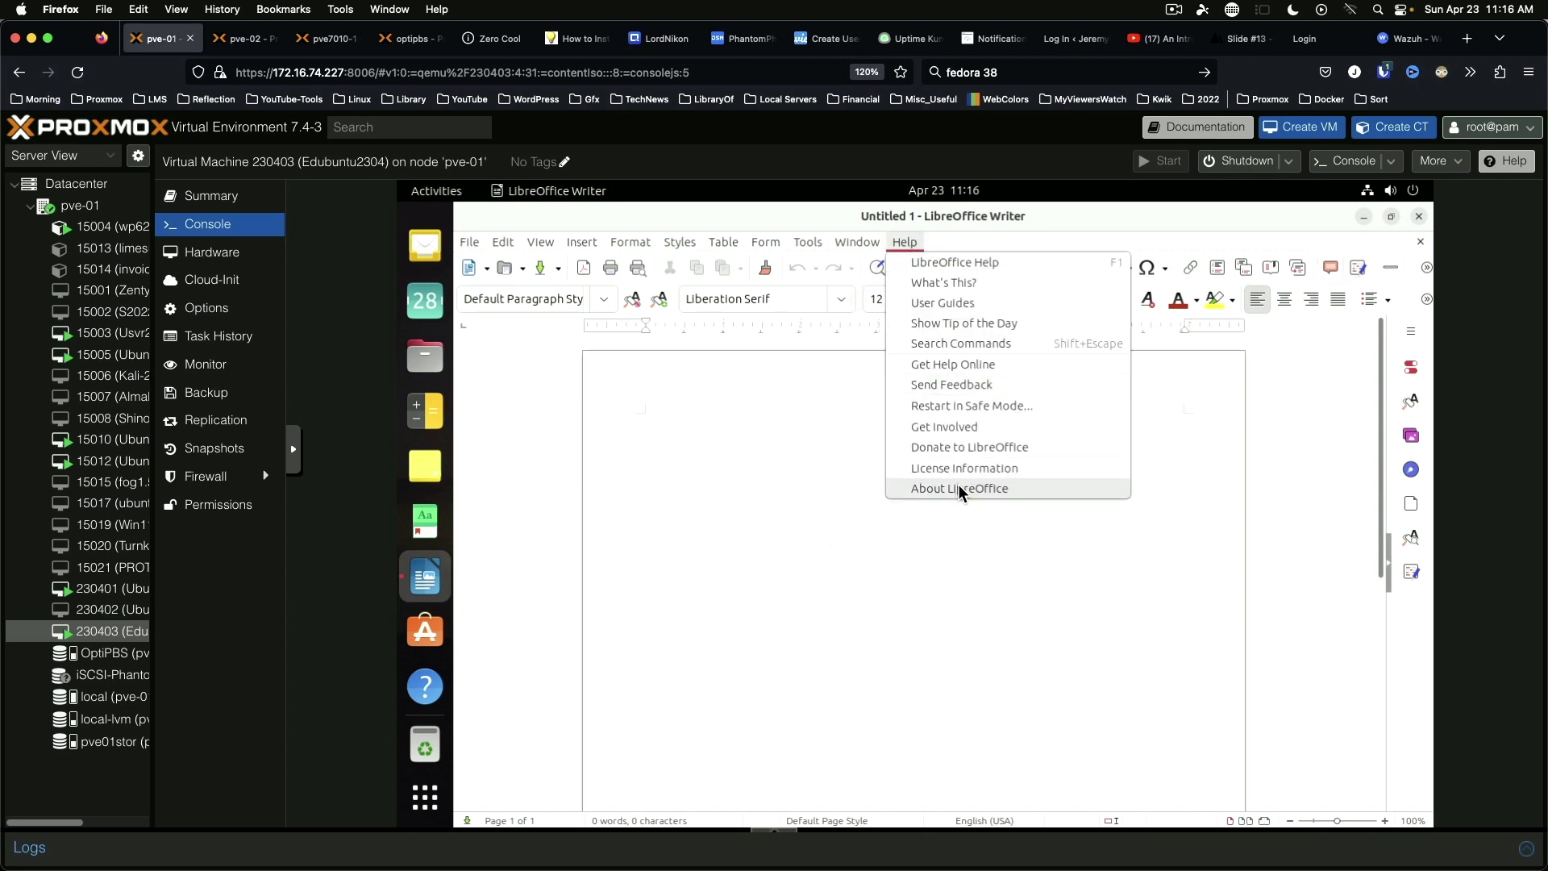
click(958, 487)
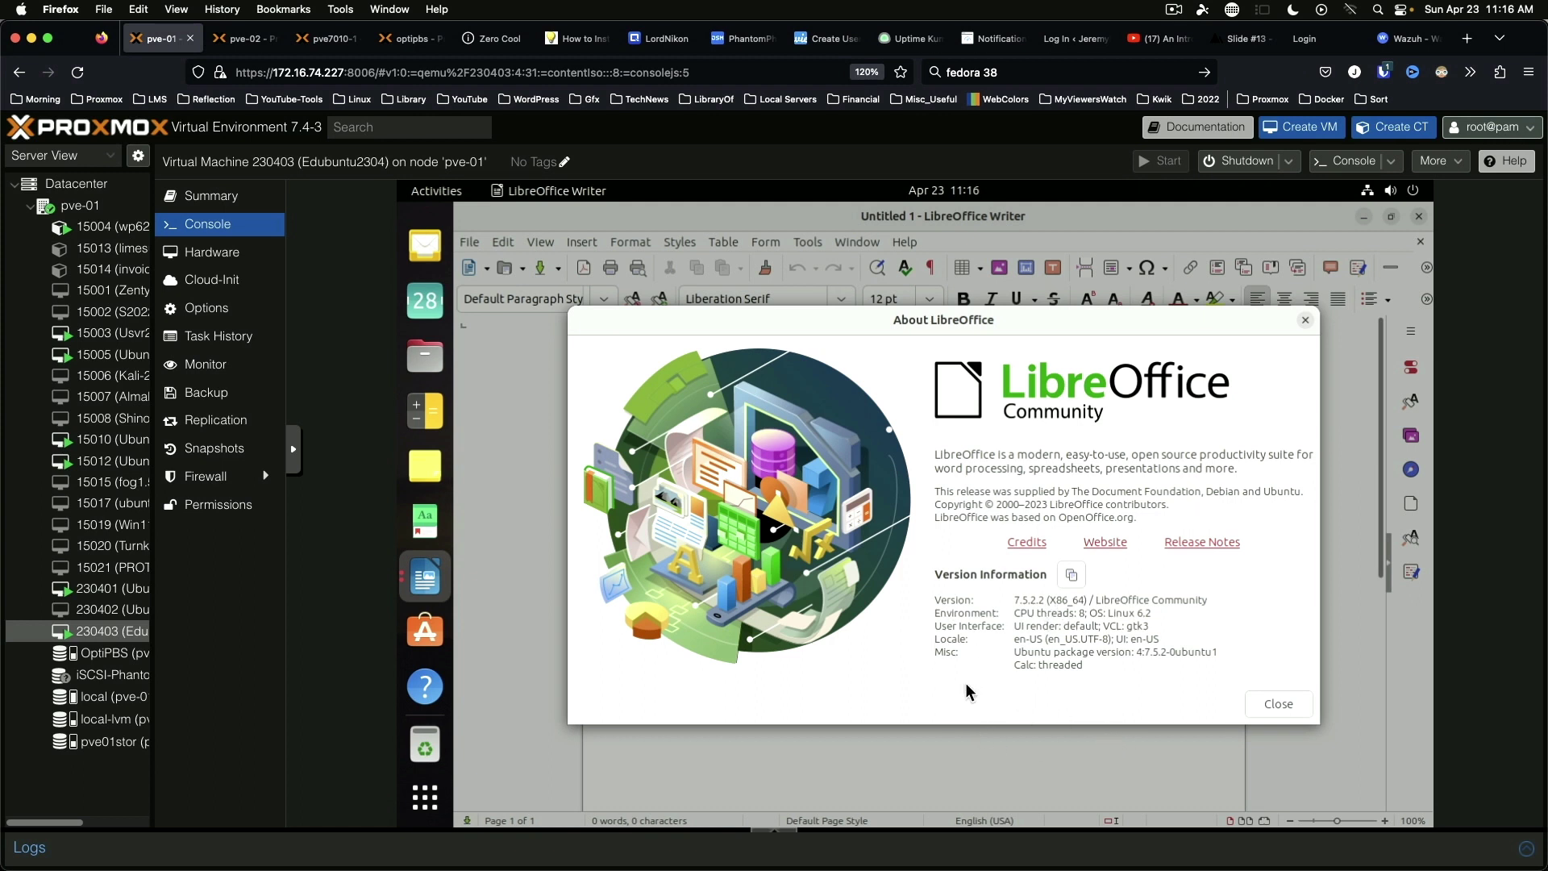
click(1275, 705)
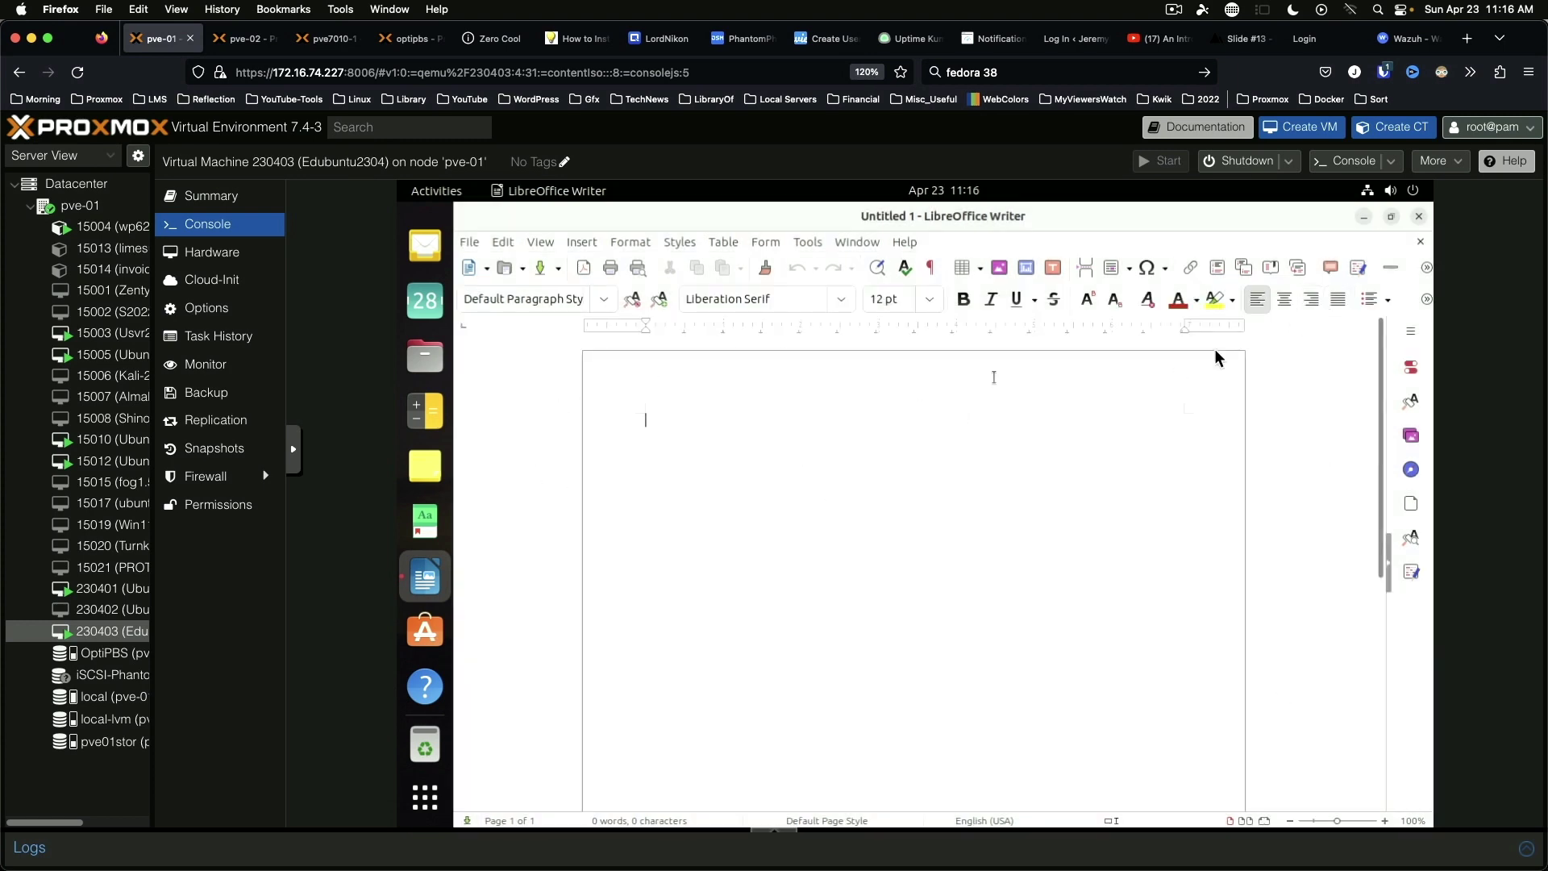
click(1419, 216)
click(425, 466)
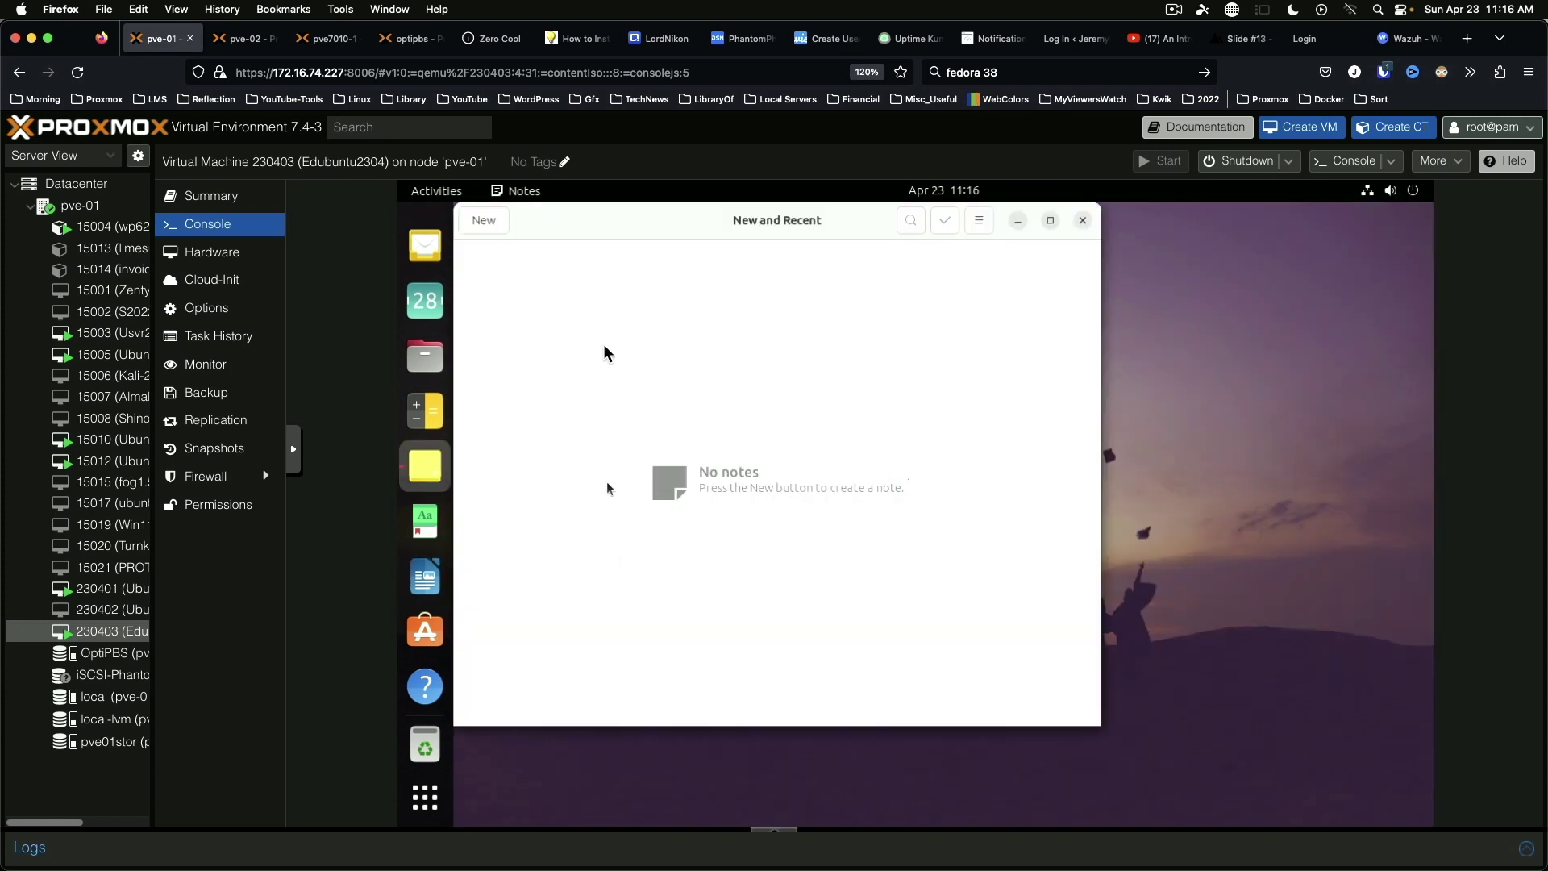
Step: Add a note with bullets 'Odd behavior on some items' and 'Will requie future testing', then close it
click(484, 221)
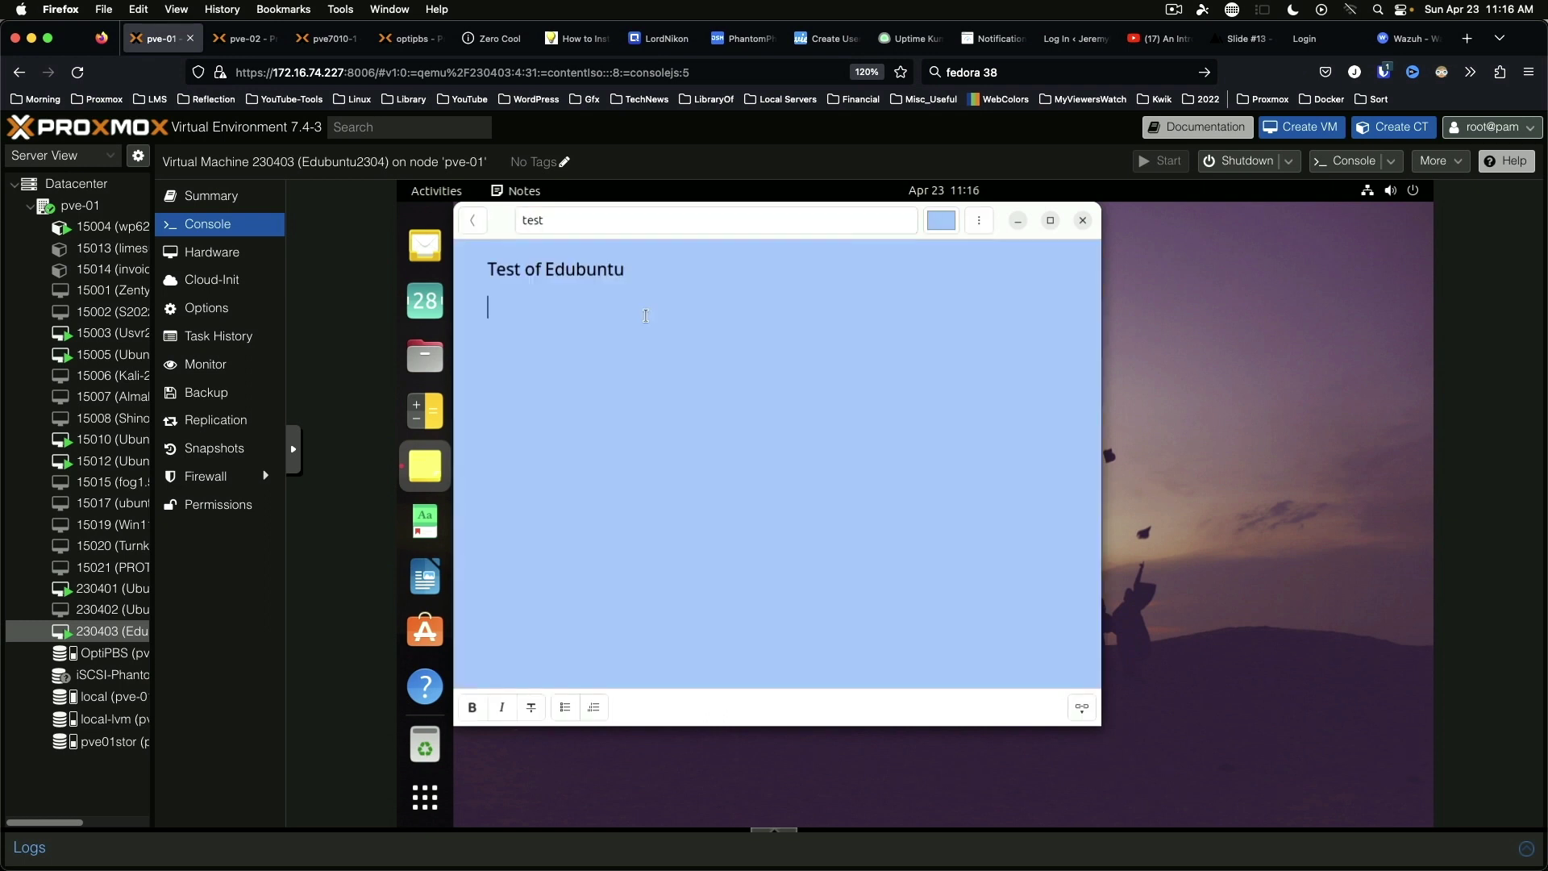
click(594, 707)
click(565, 708)
click(571, 318)
text(Odd behavior on some items)
key(Return)
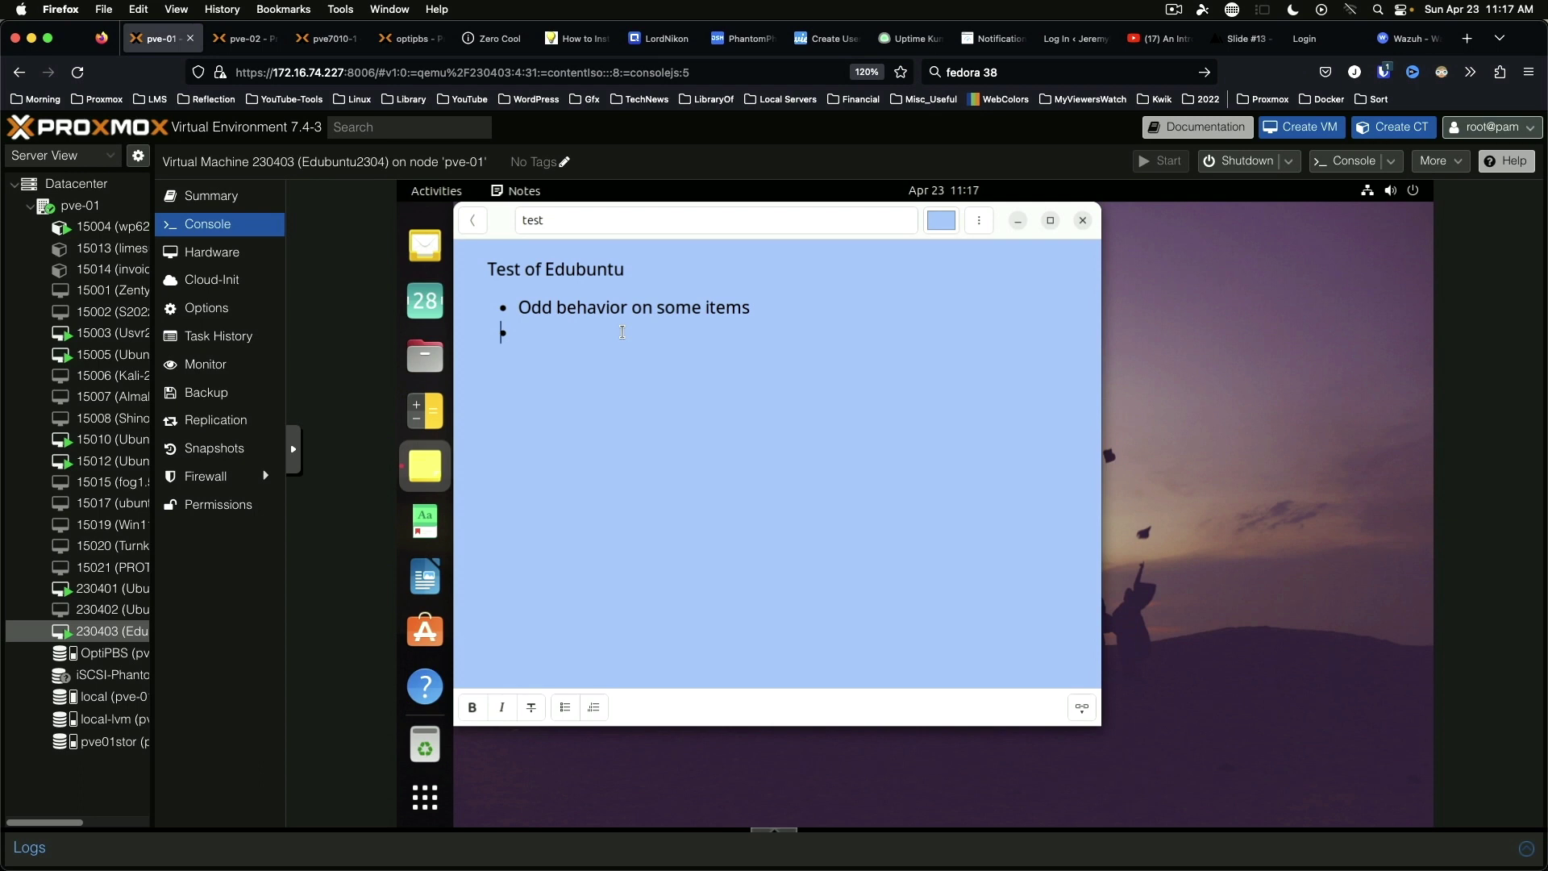
text(Will requie future testing)
key(Return)
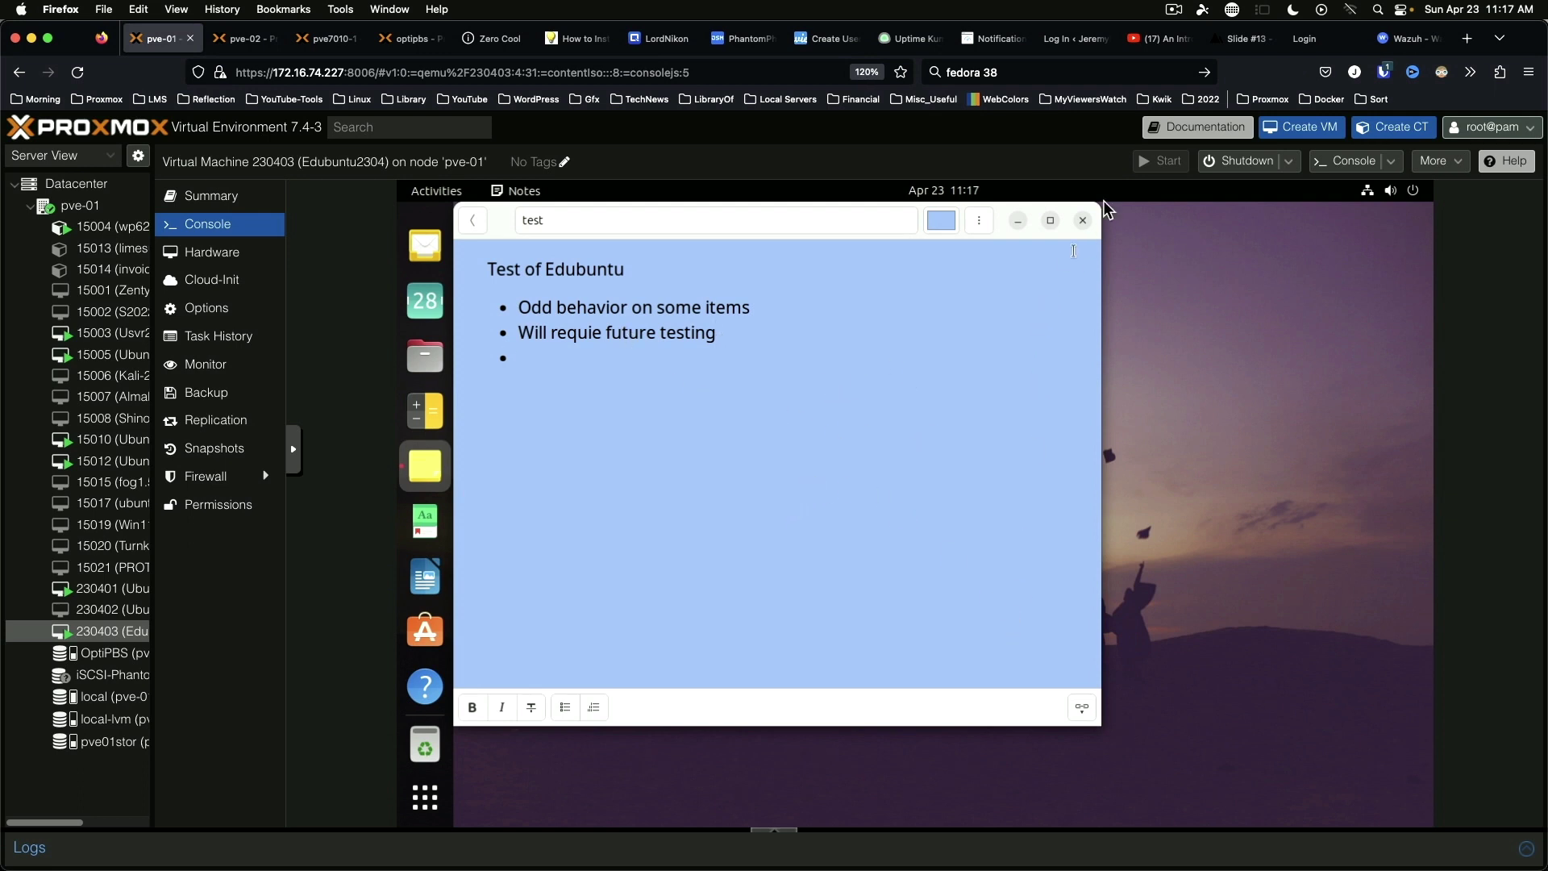
click(1083, 221)
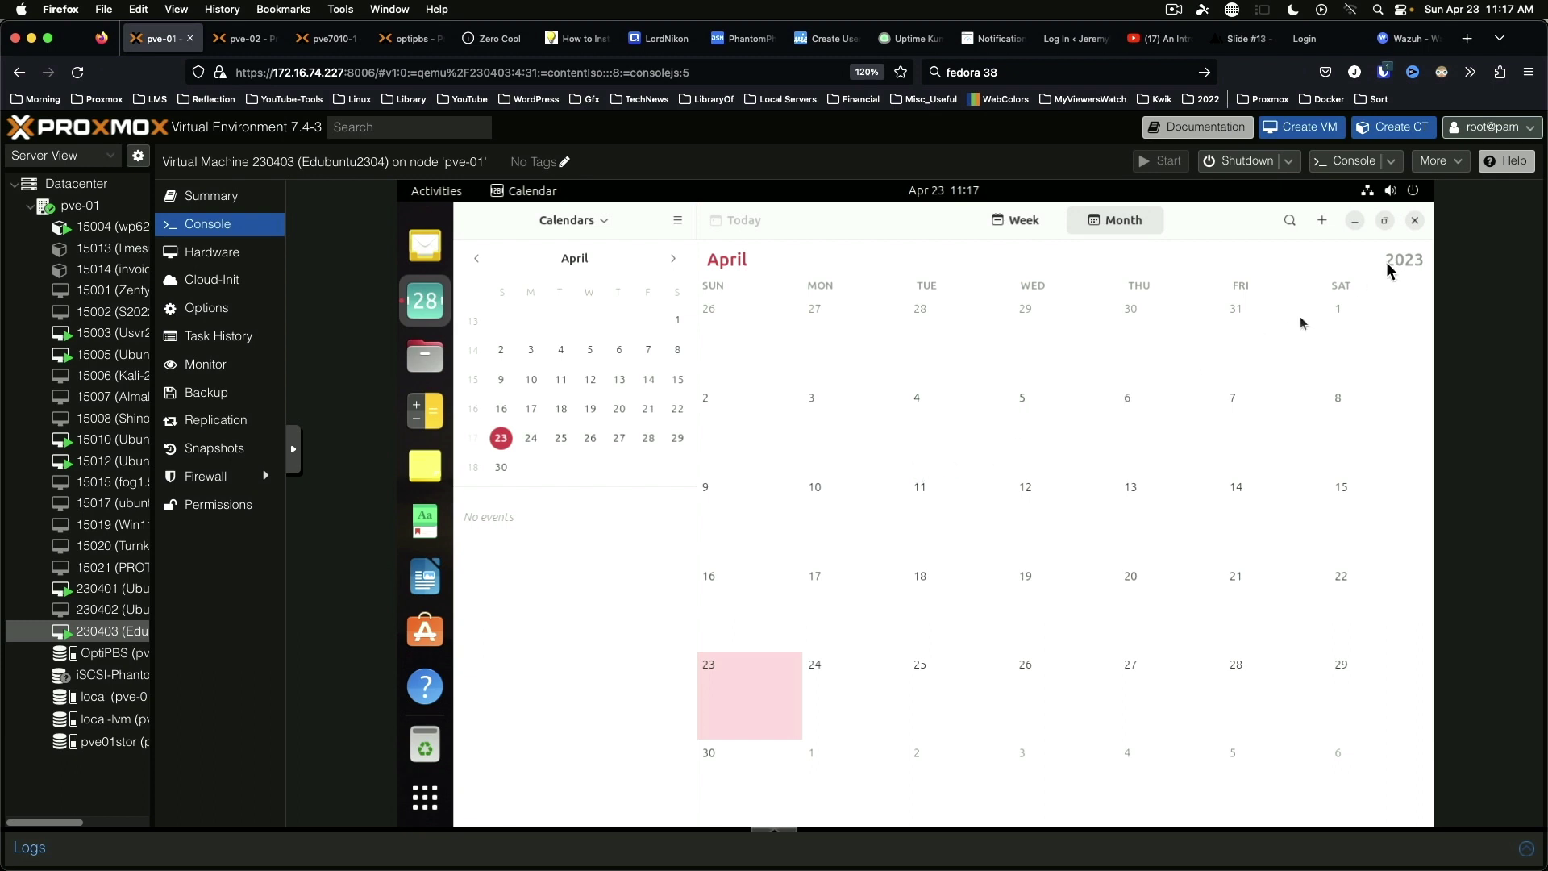
Step: Close Calendar, open and close a terminal, then open the Language and Learning app folder
click(1415, 222)
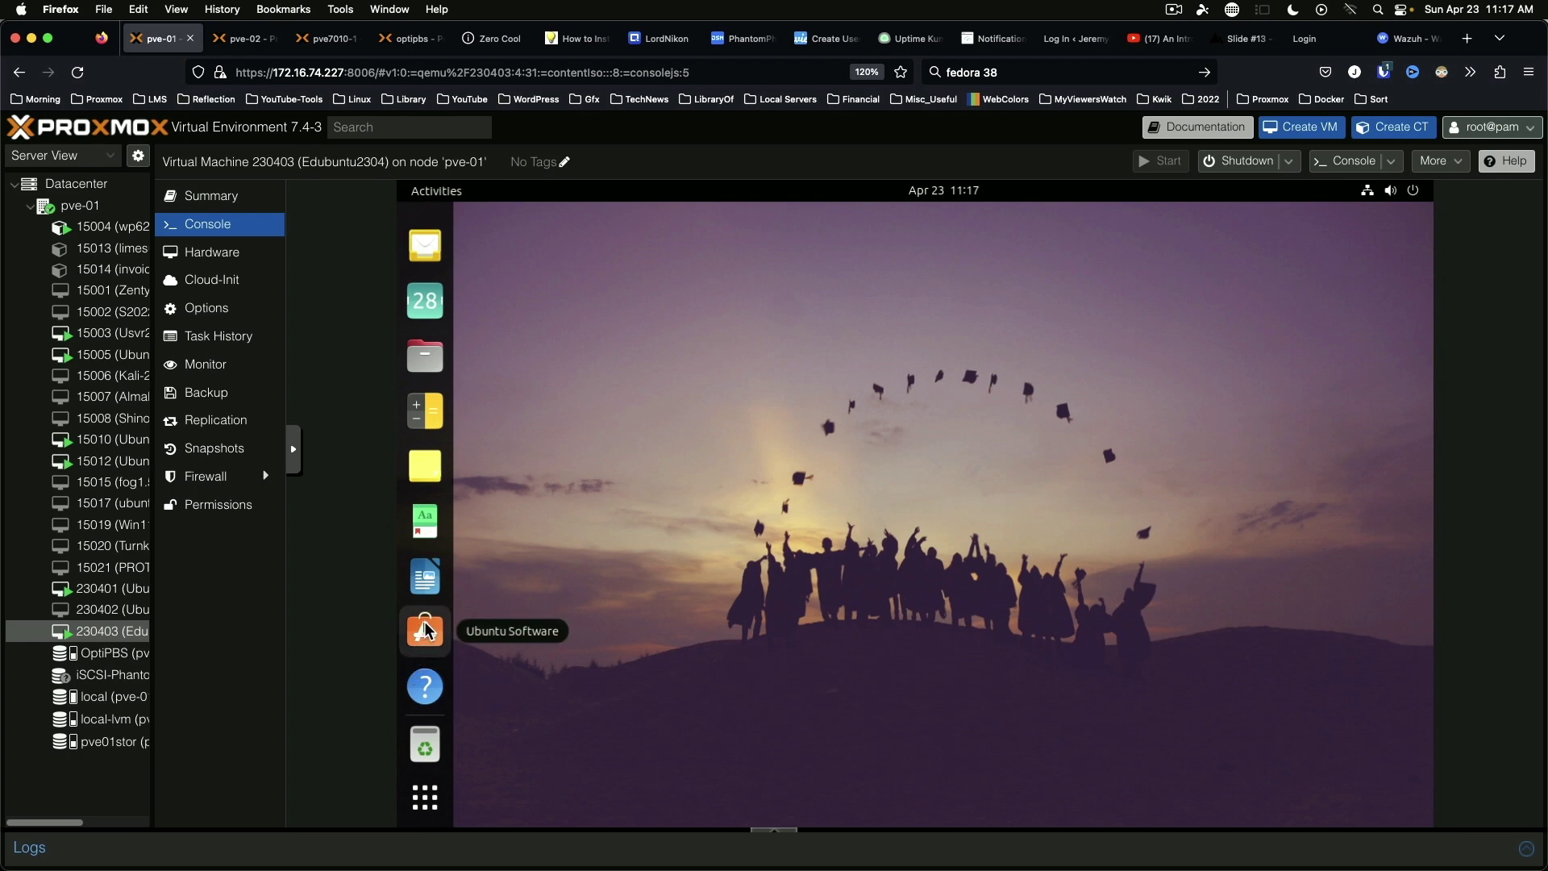
key(ctrl+alt+t)
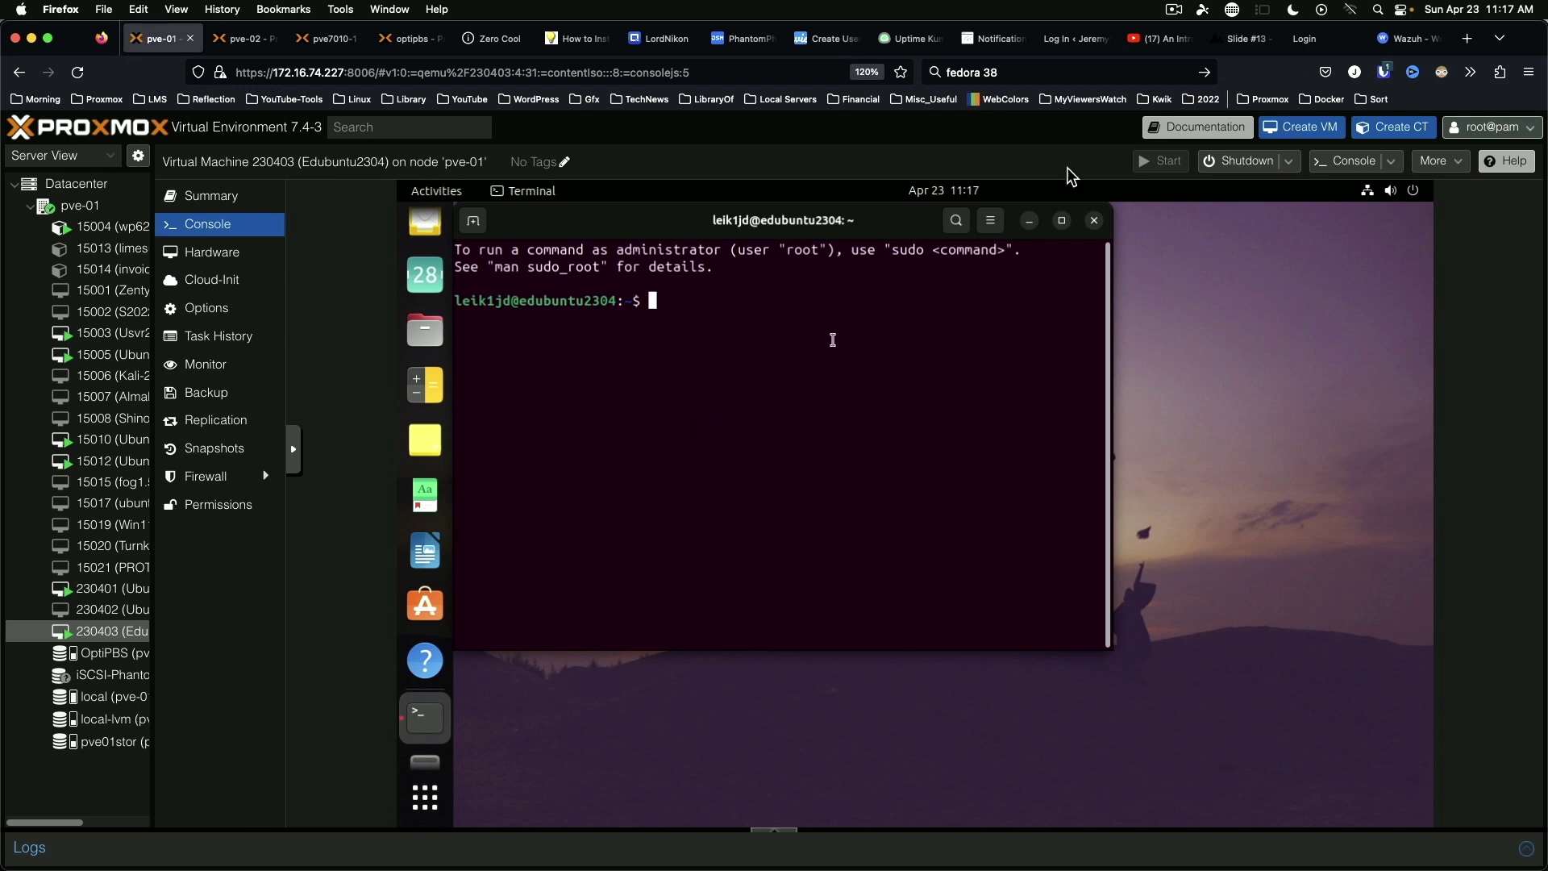
key(ctrl+d)
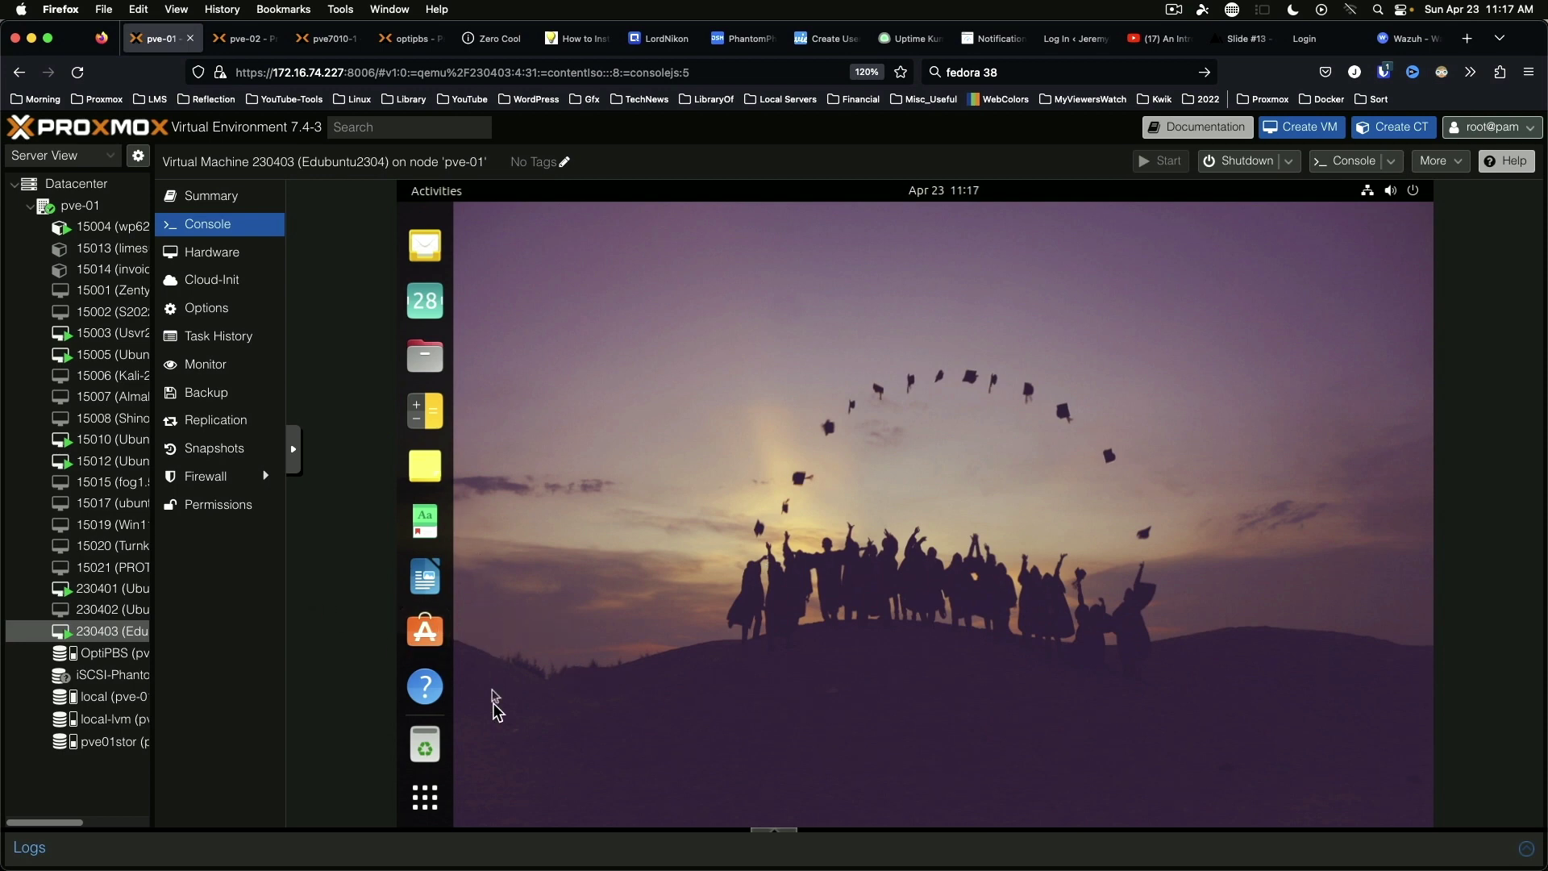
click(443, 792)
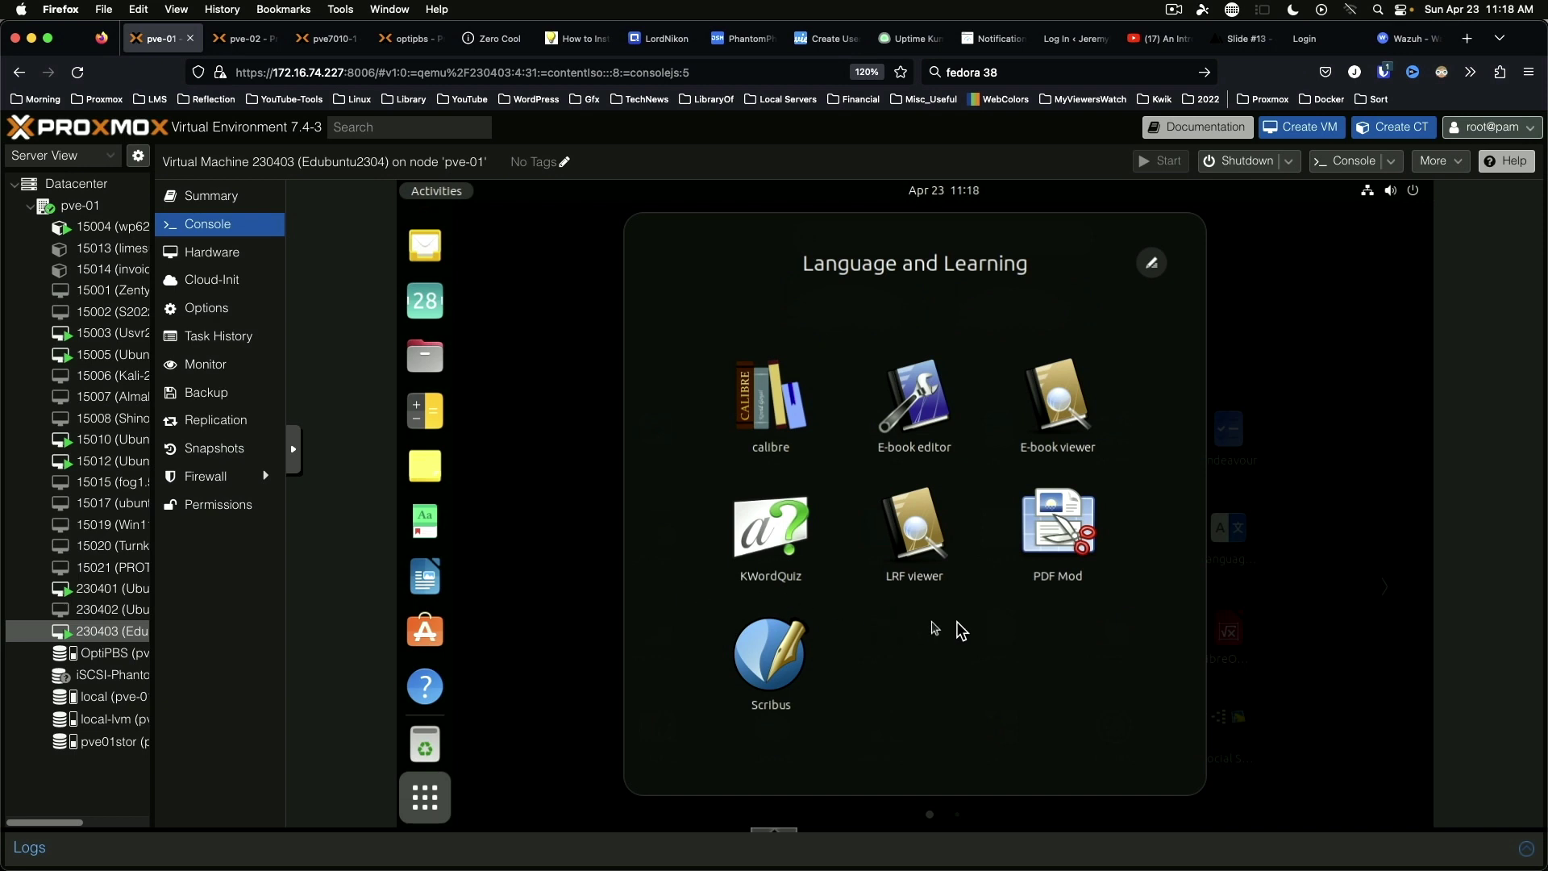
Step: Launch KWordQuiz, look through its Vocabulary, Mode, Help and File menus, then return to the app grid
click(772, 524)
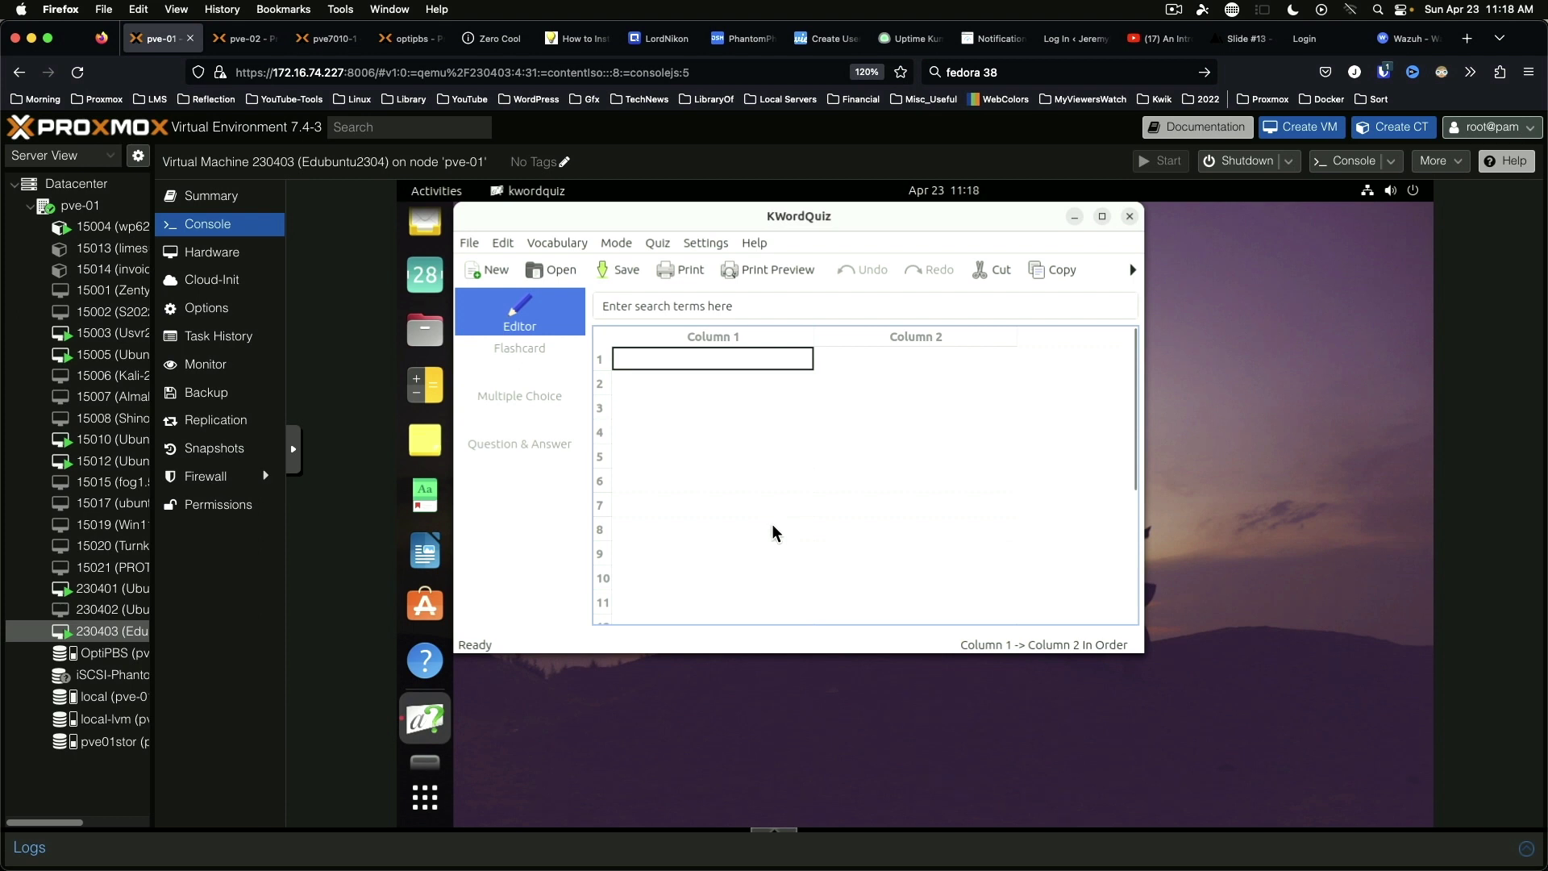
click(549, 244)
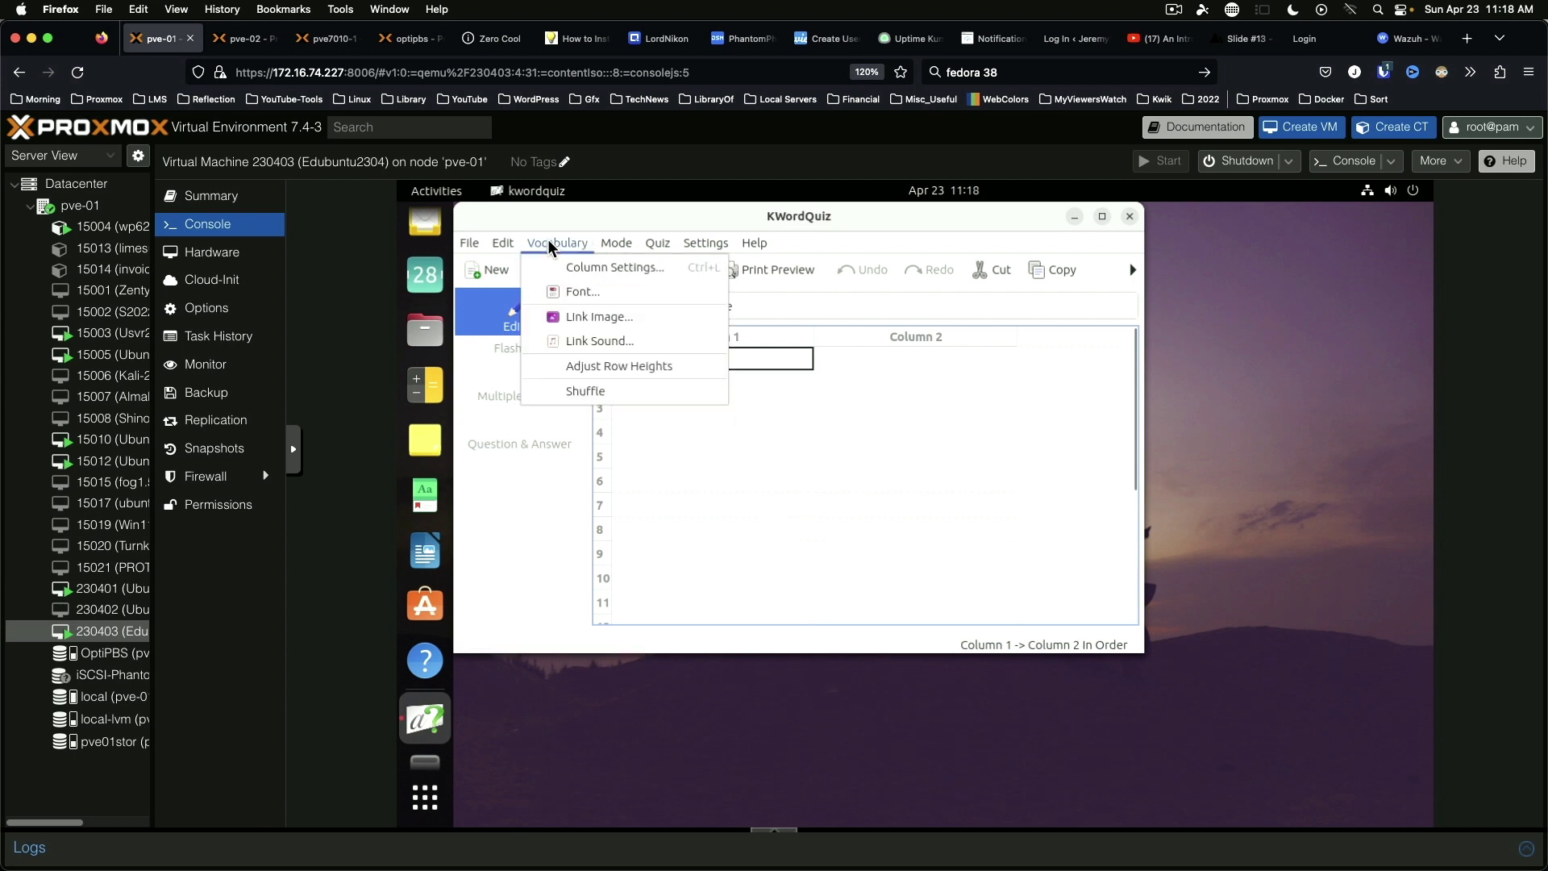
mouse_move(626, 240)
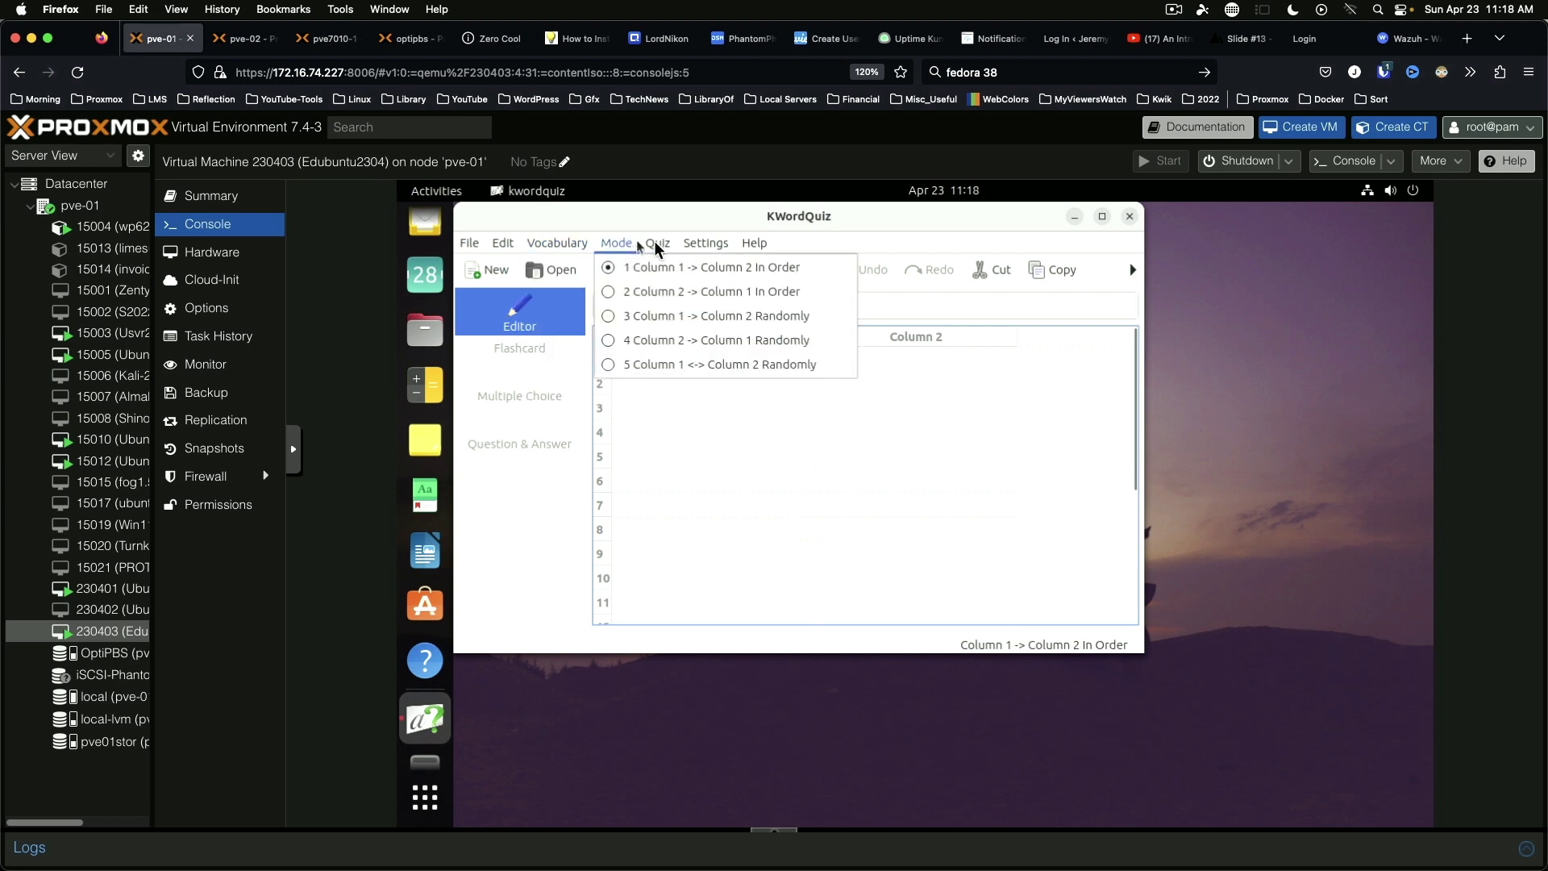
mouse_move(717, 242)
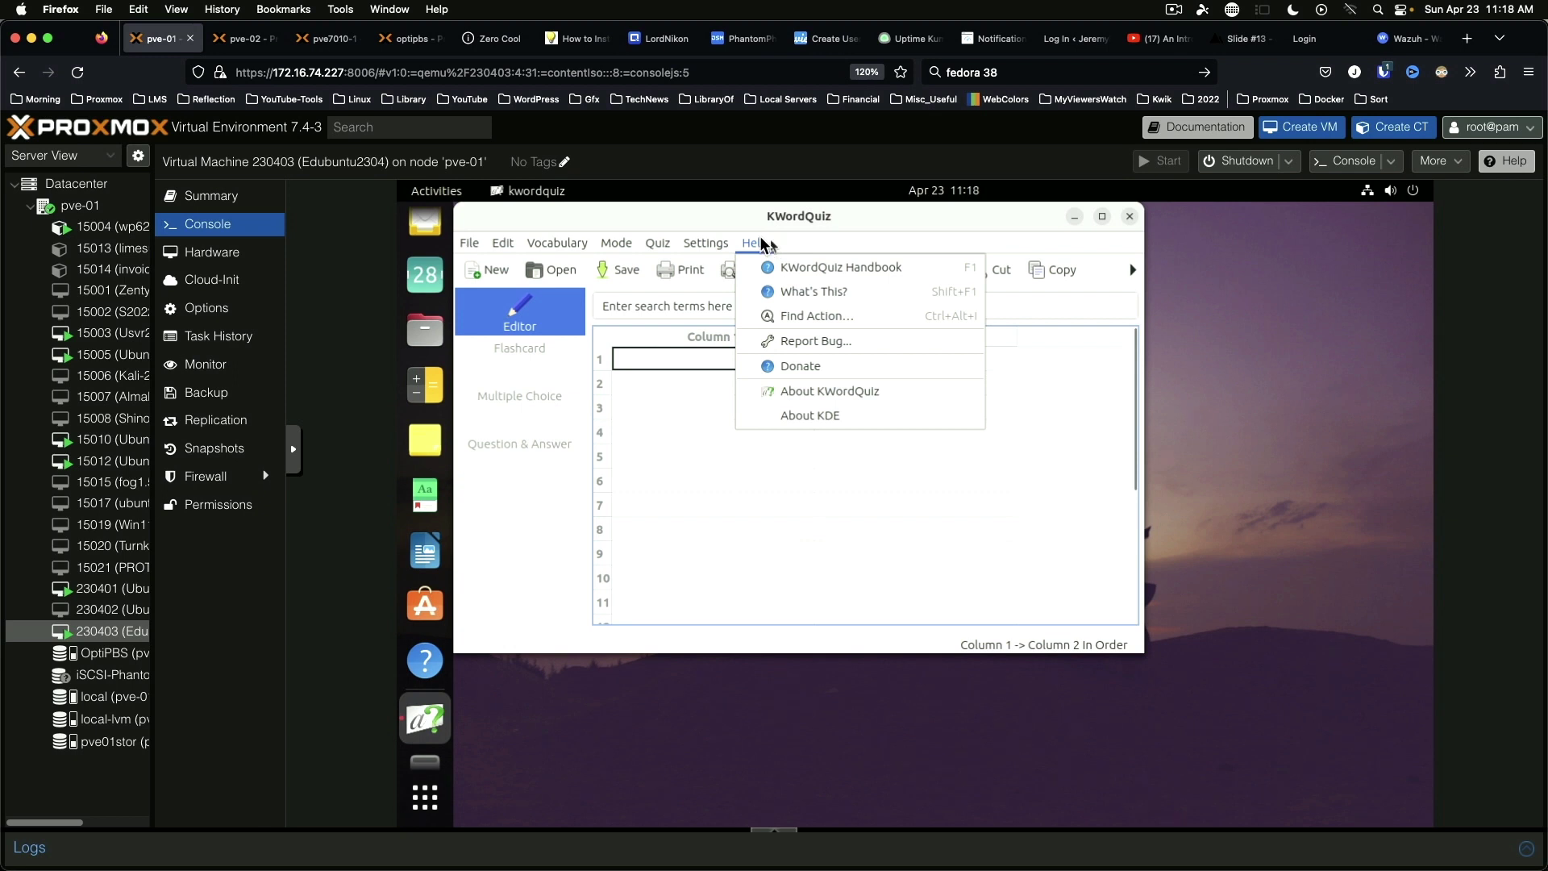
mouse_move(484, 239)
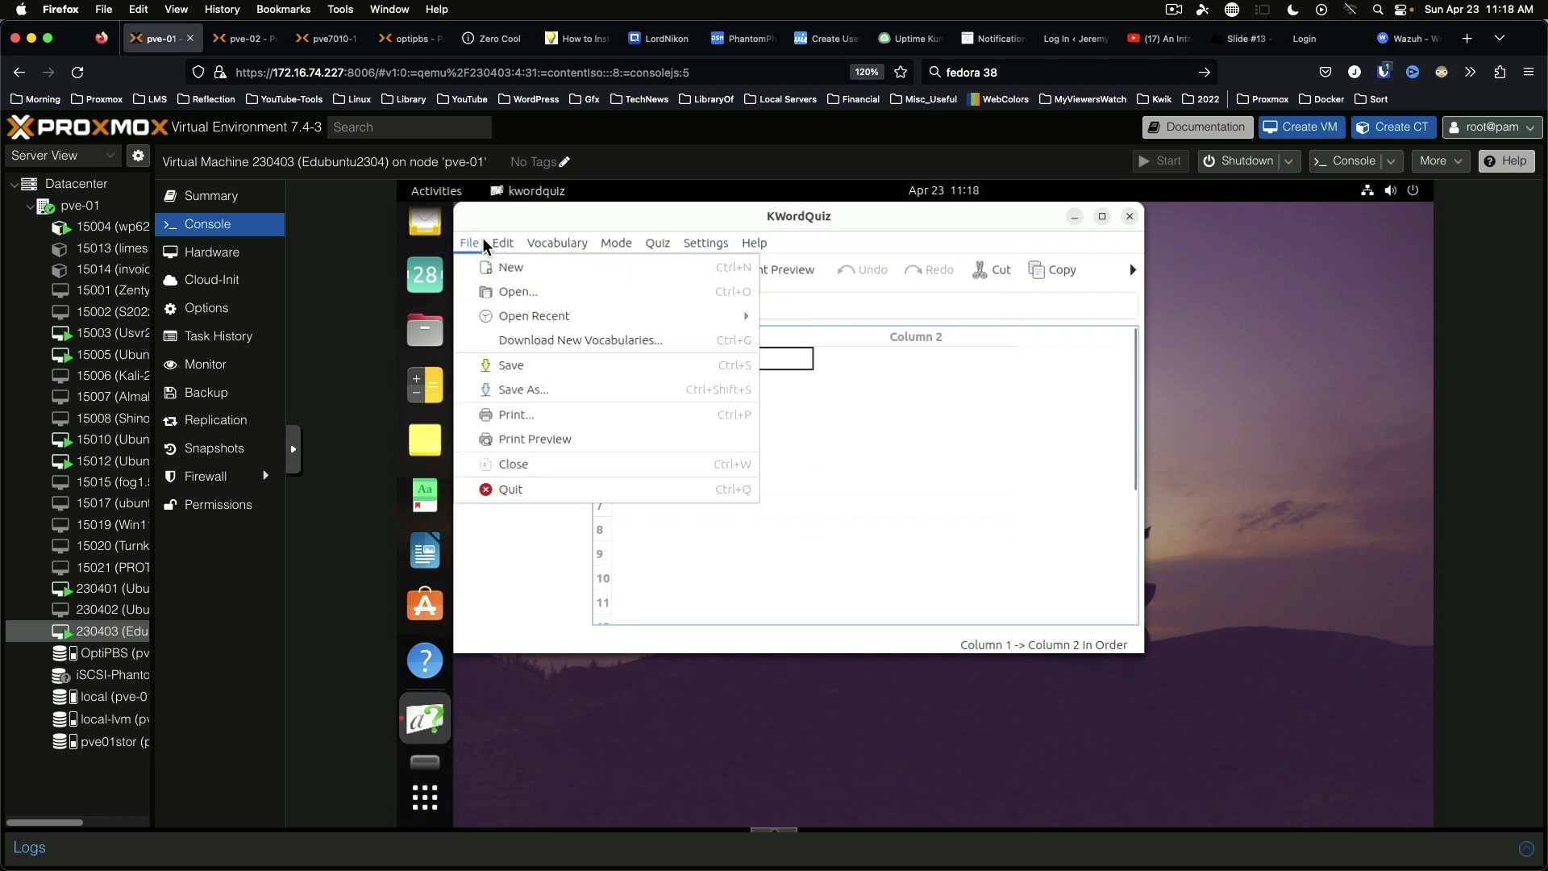
key(super+a)
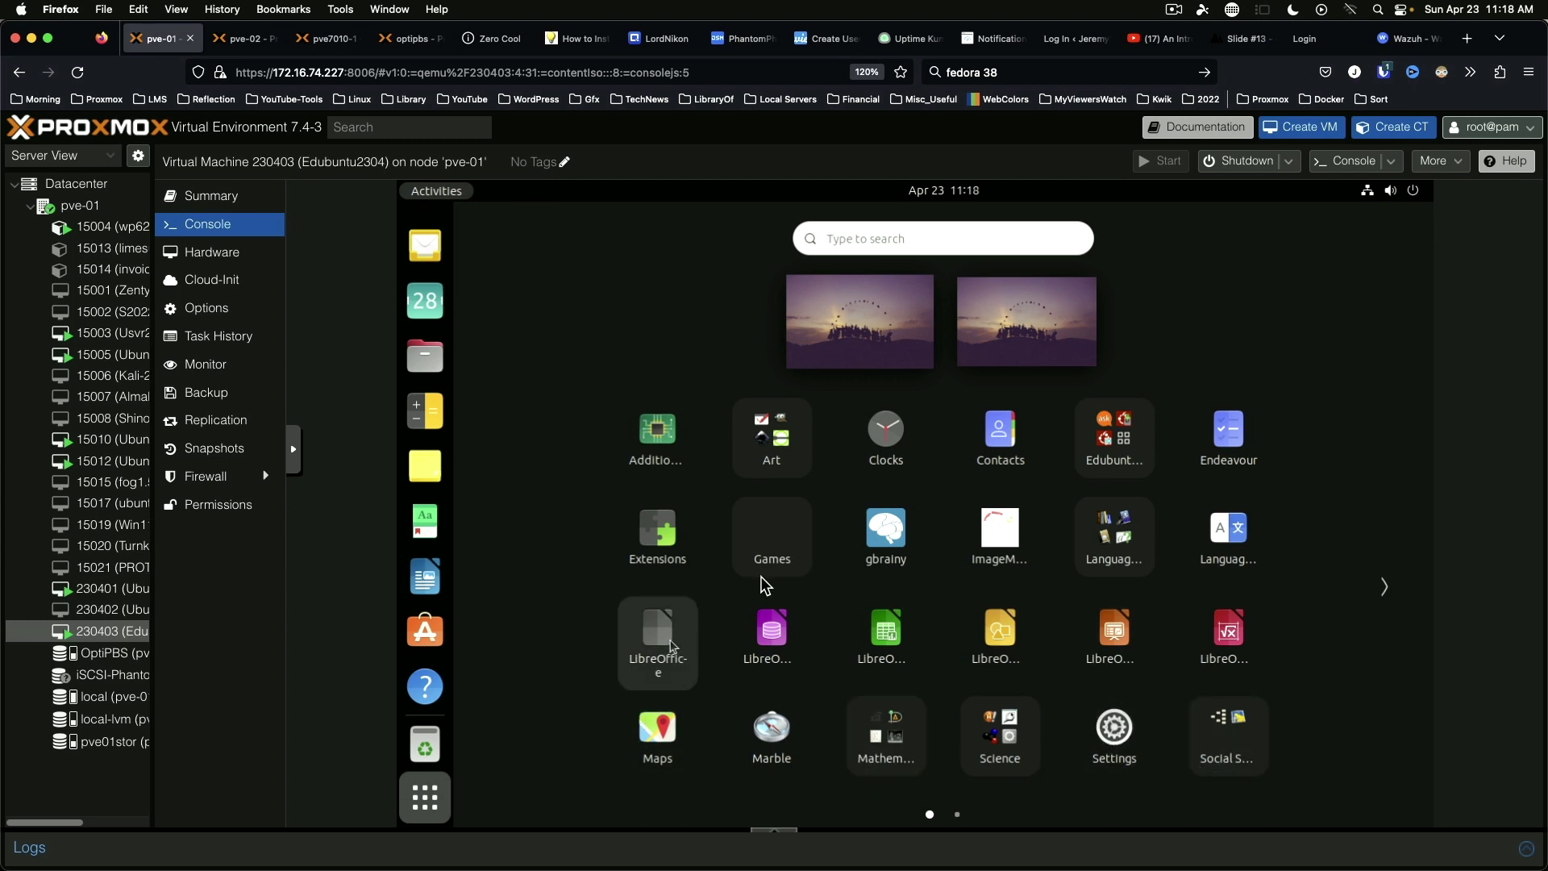
Step: Try KBruch's Learning mode with its 3/5 + 2/3 exercise, close it, and show app grid page 2
click(879, 728)
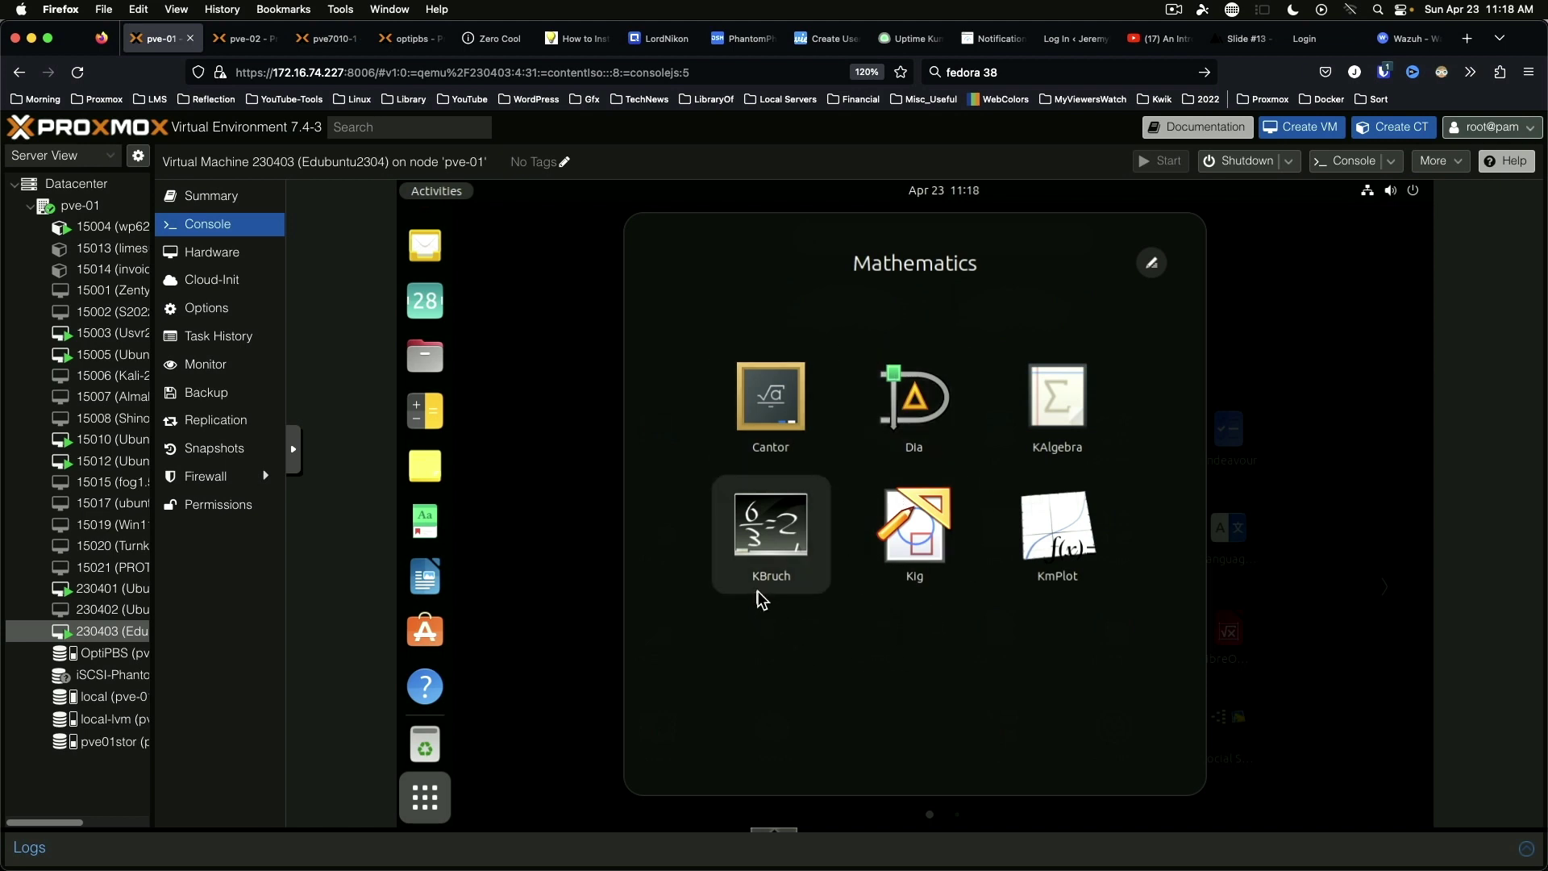
click(766, 528)
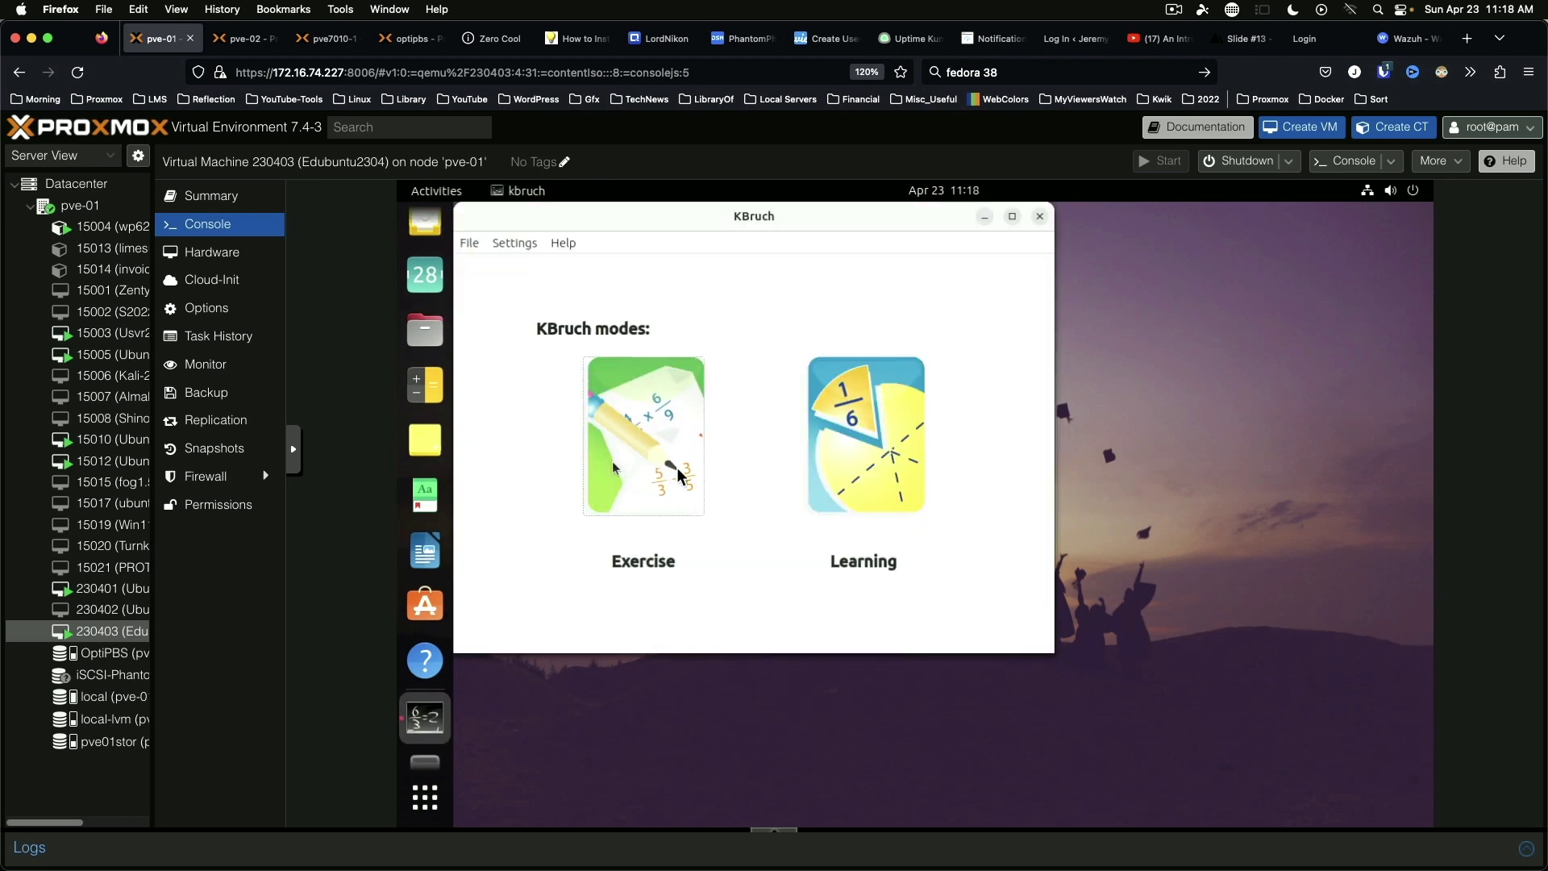
click(882, 435)
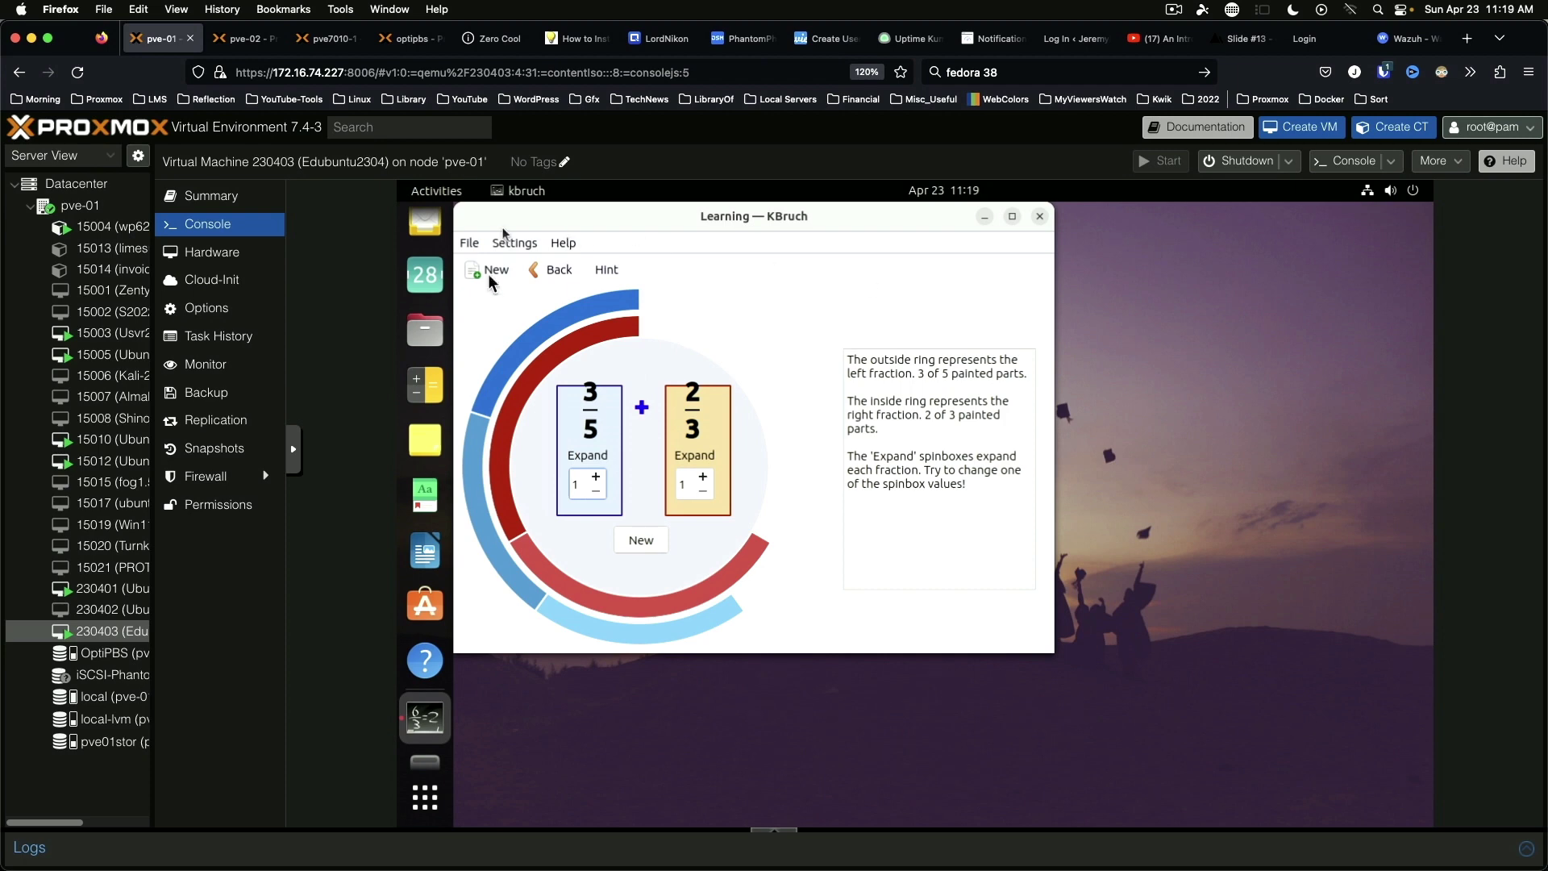
click(1039, 216)
click(425, 797)
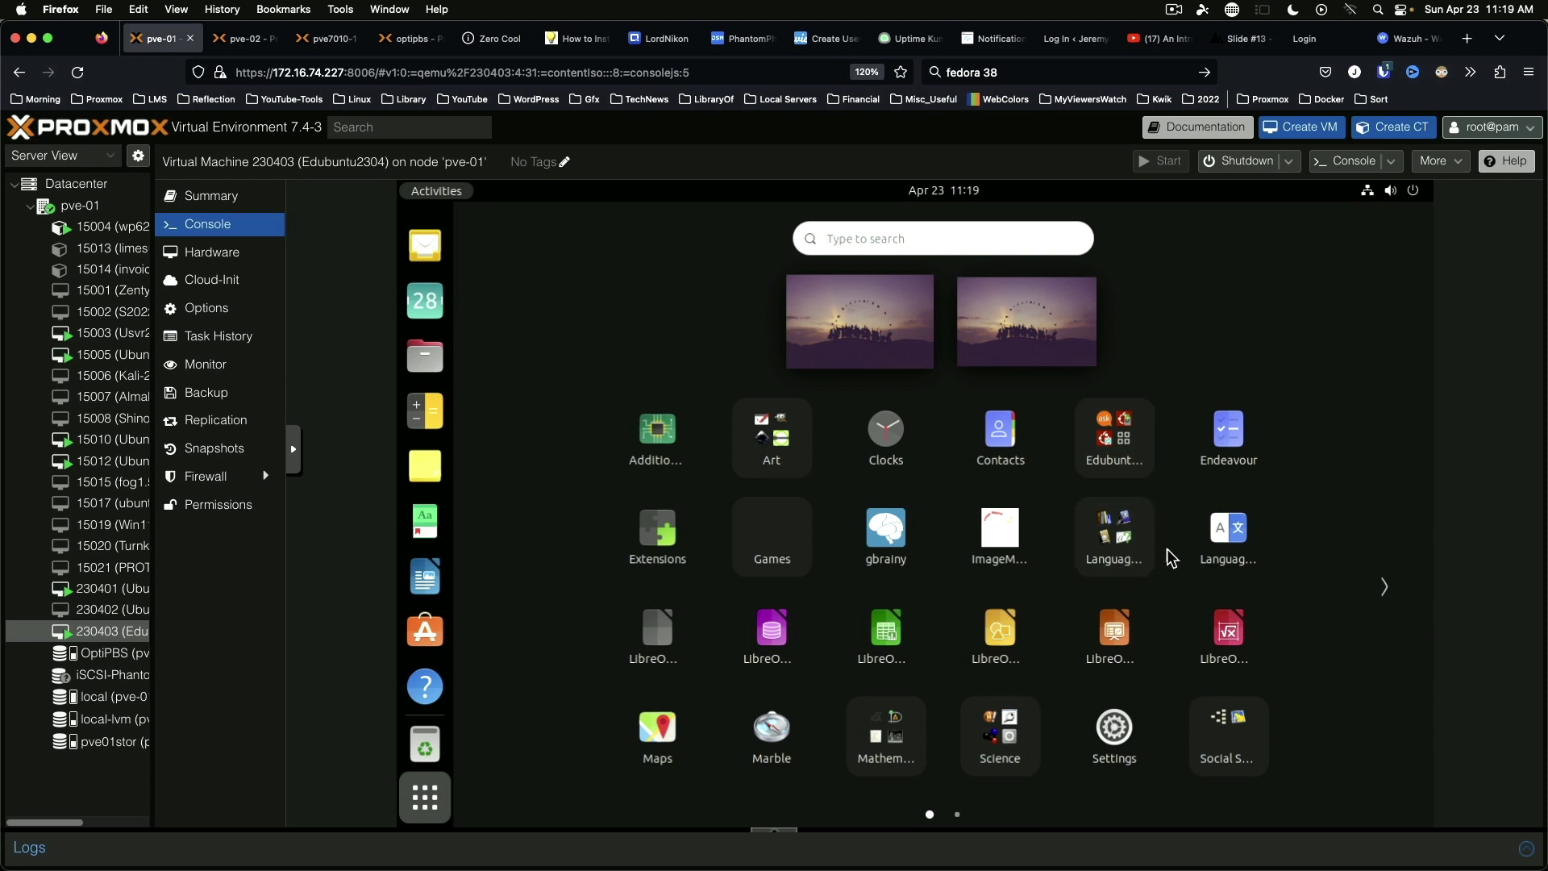
scroll(1171, 557, down, 1)
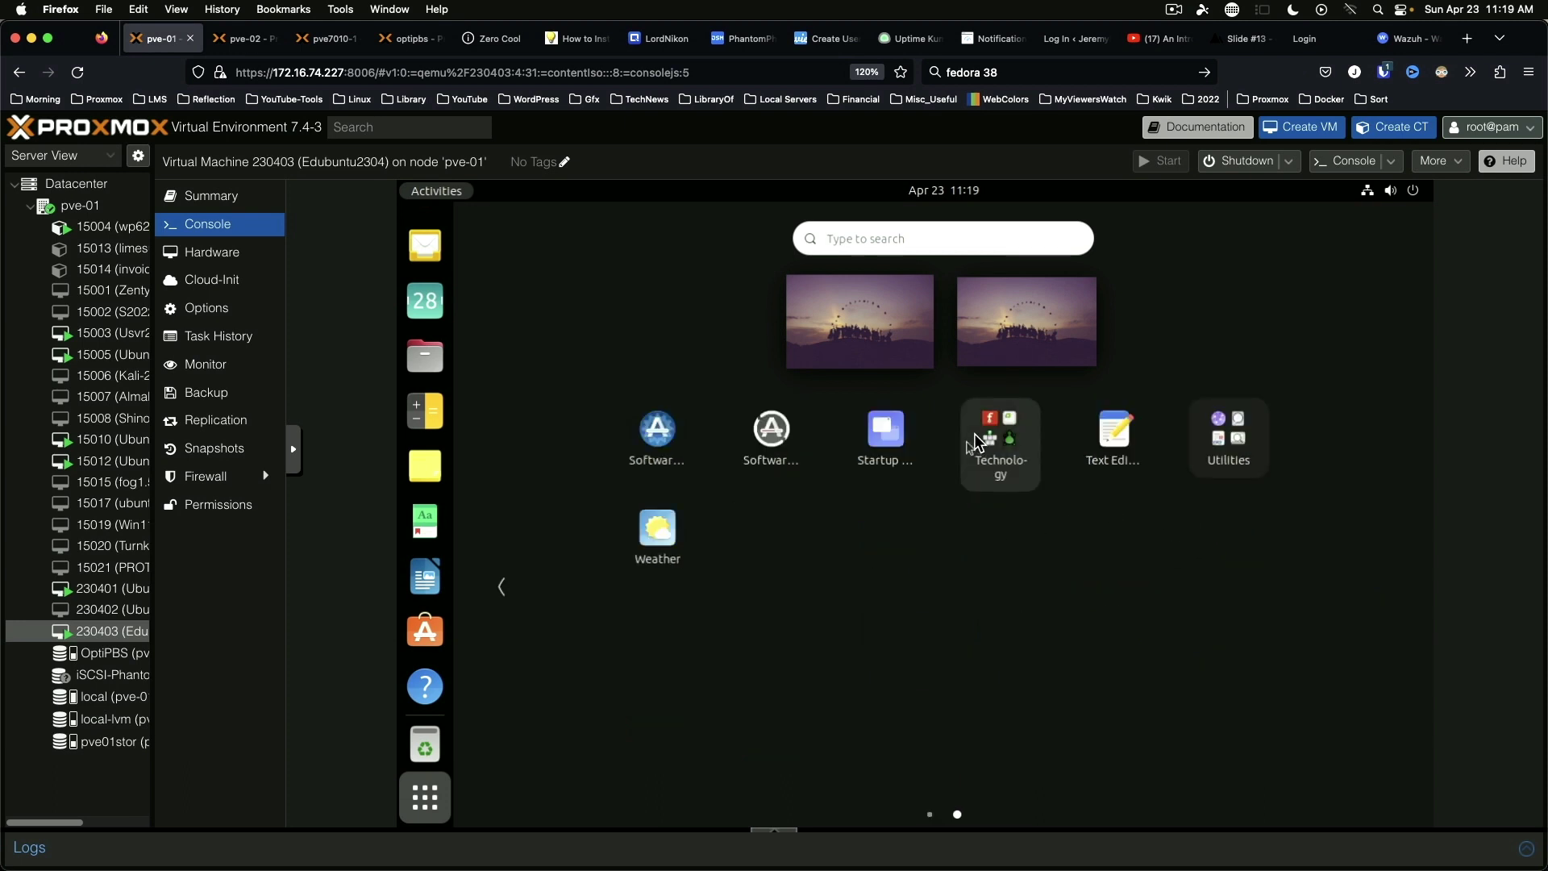
Step: Launch Laby from Technology, switch its language to c, inspect the ant program, then close Laby
click(997, 427)
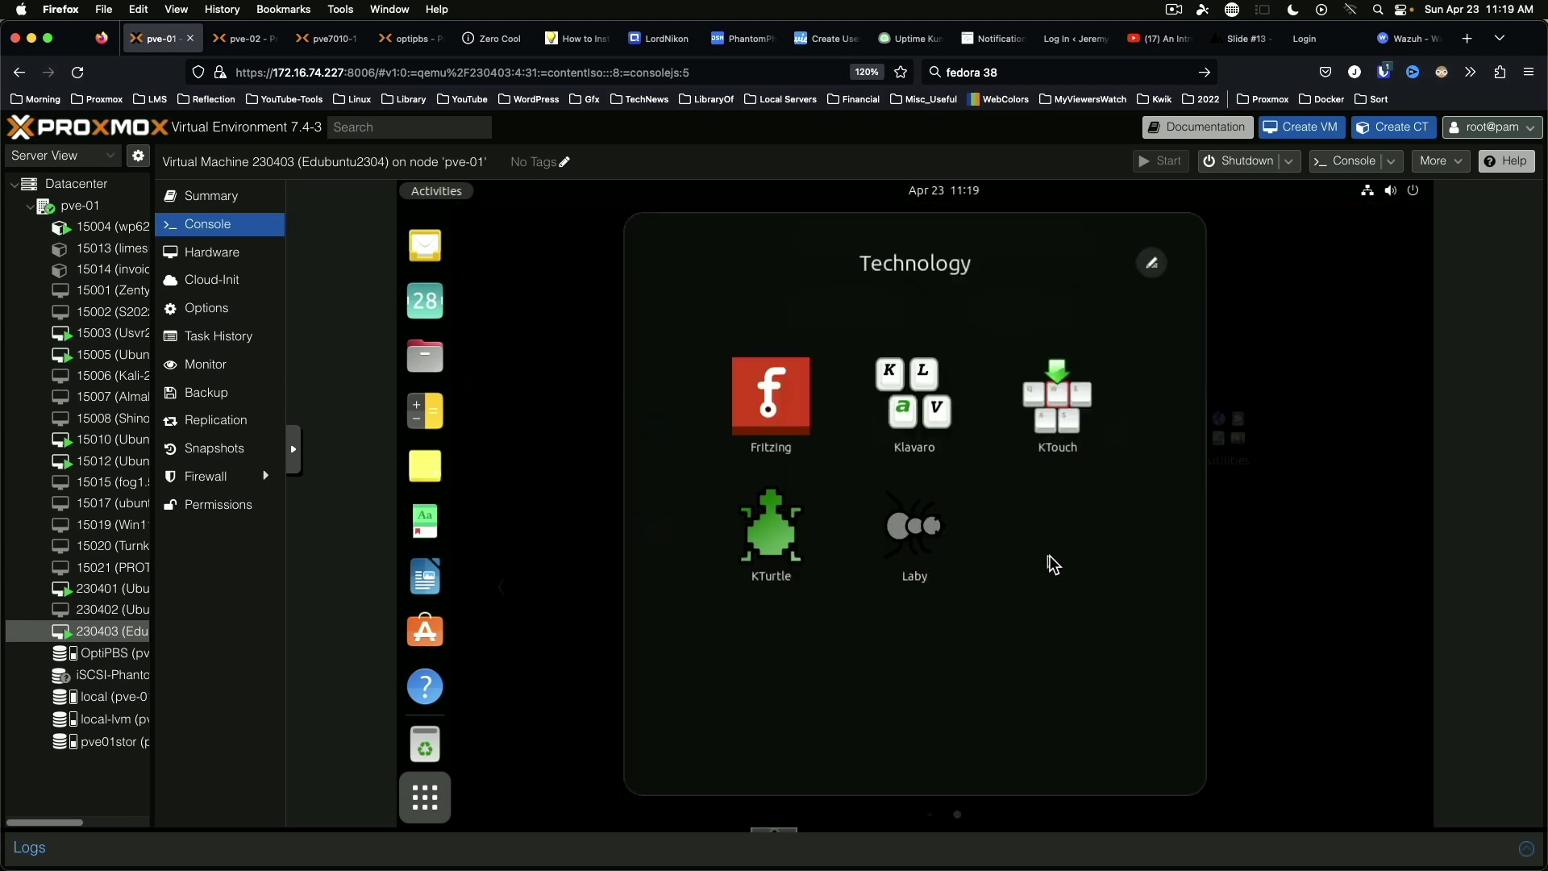
click(915, 528)
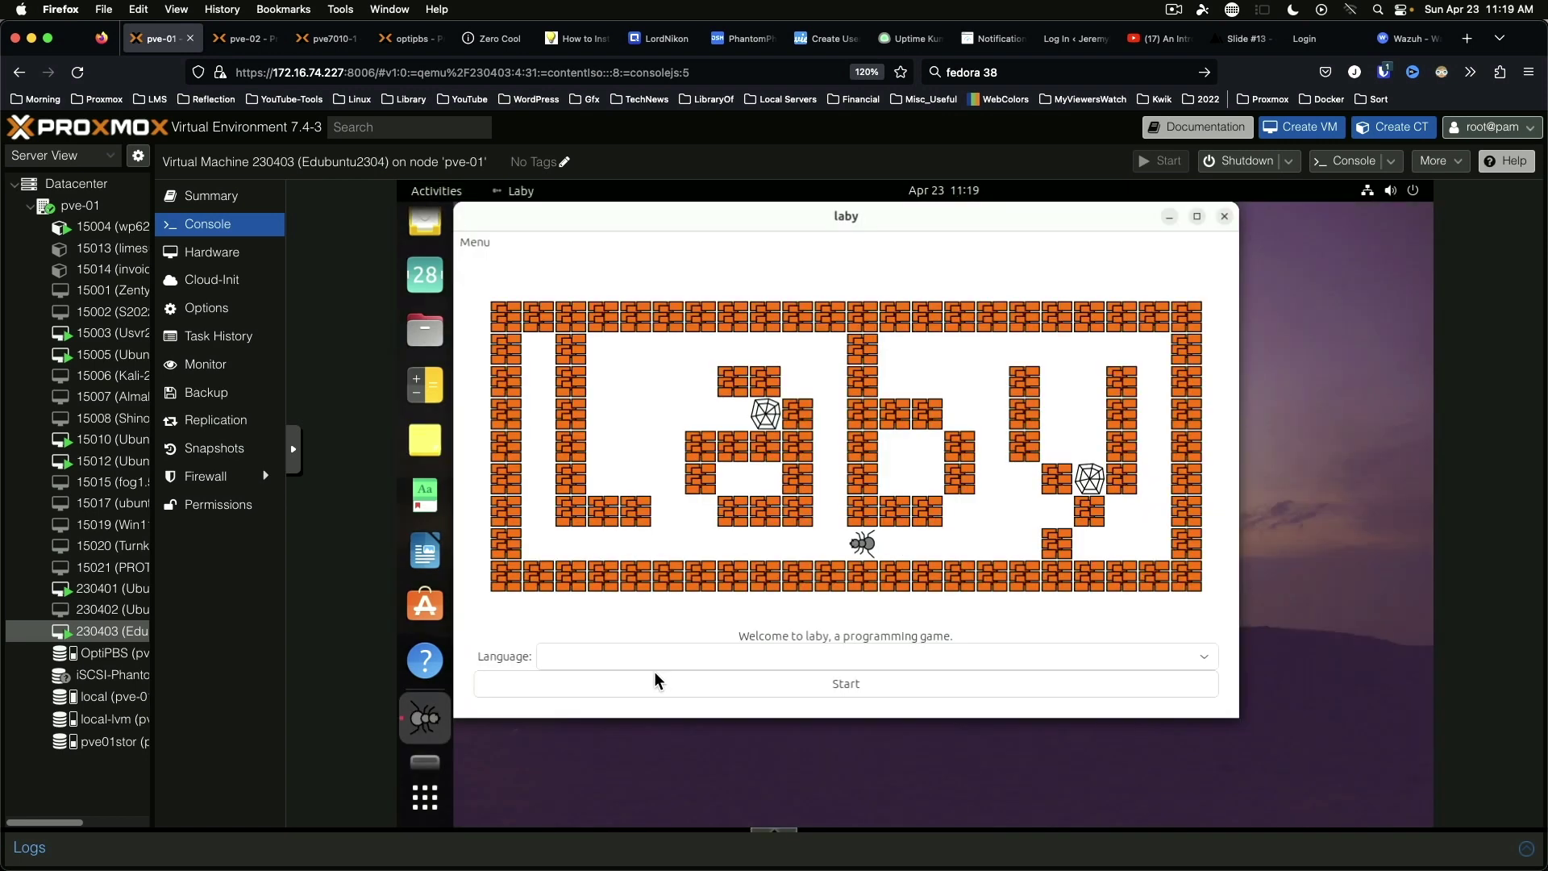
click(661, 650)
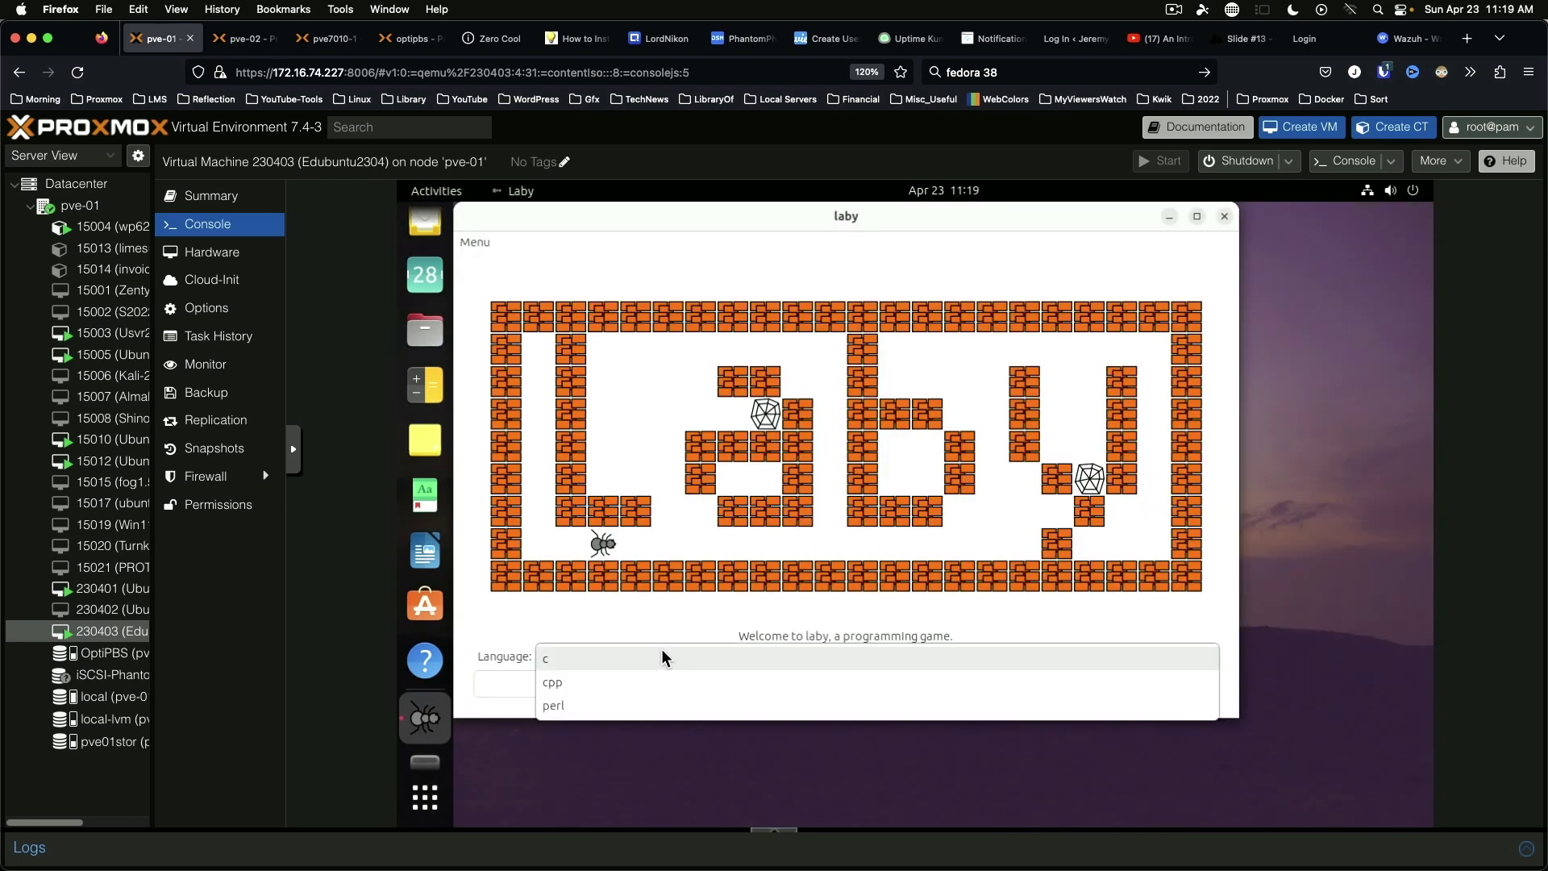
click(663, 655)
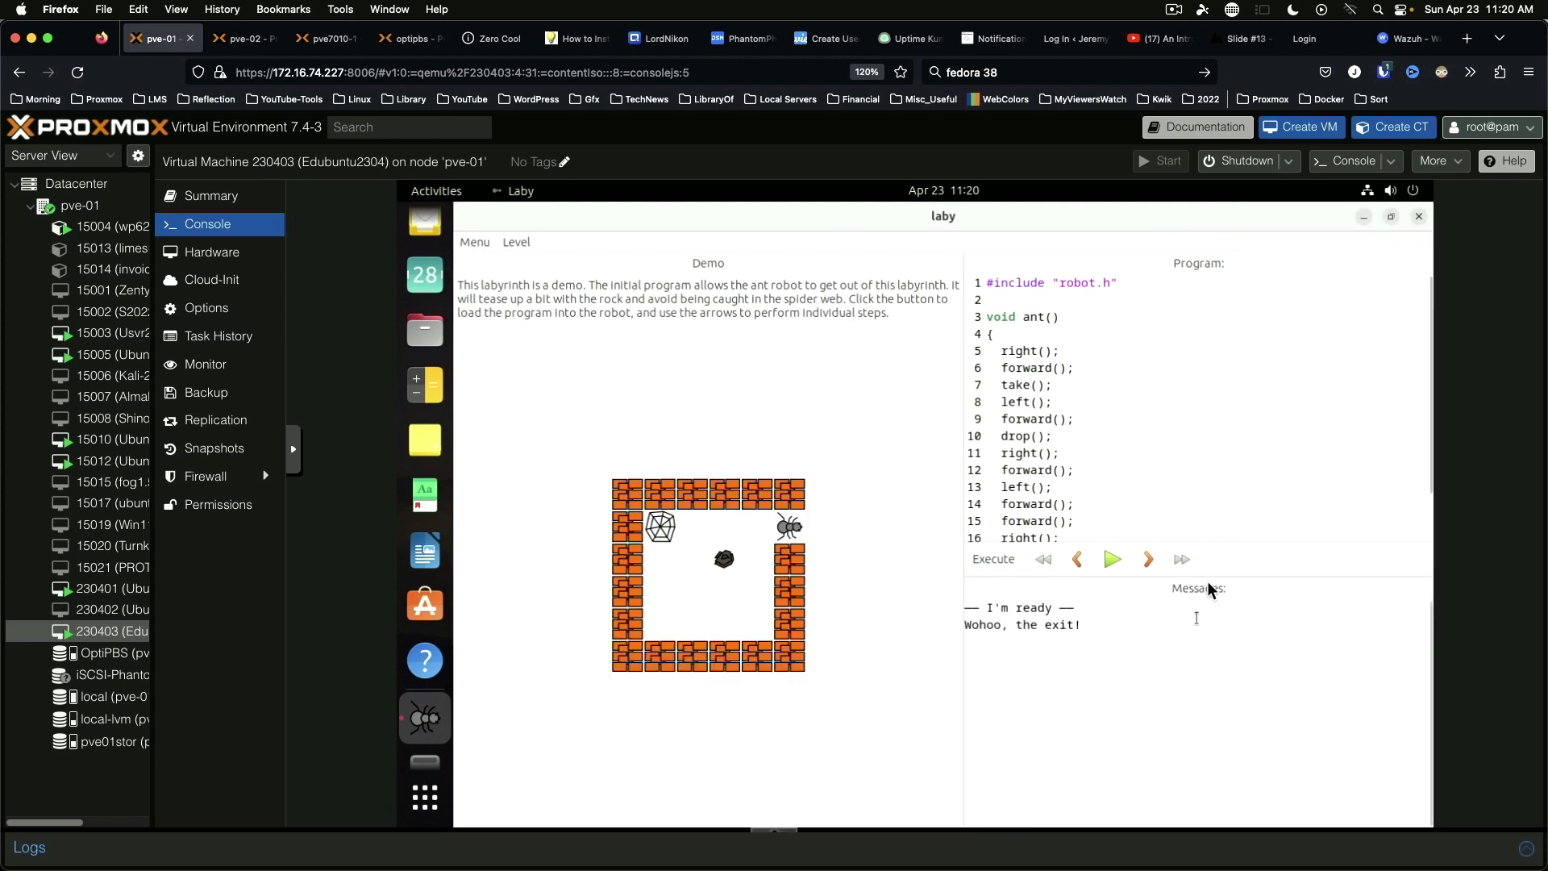
drag(1208, 535, 1243, 668)
click(1223, 483)
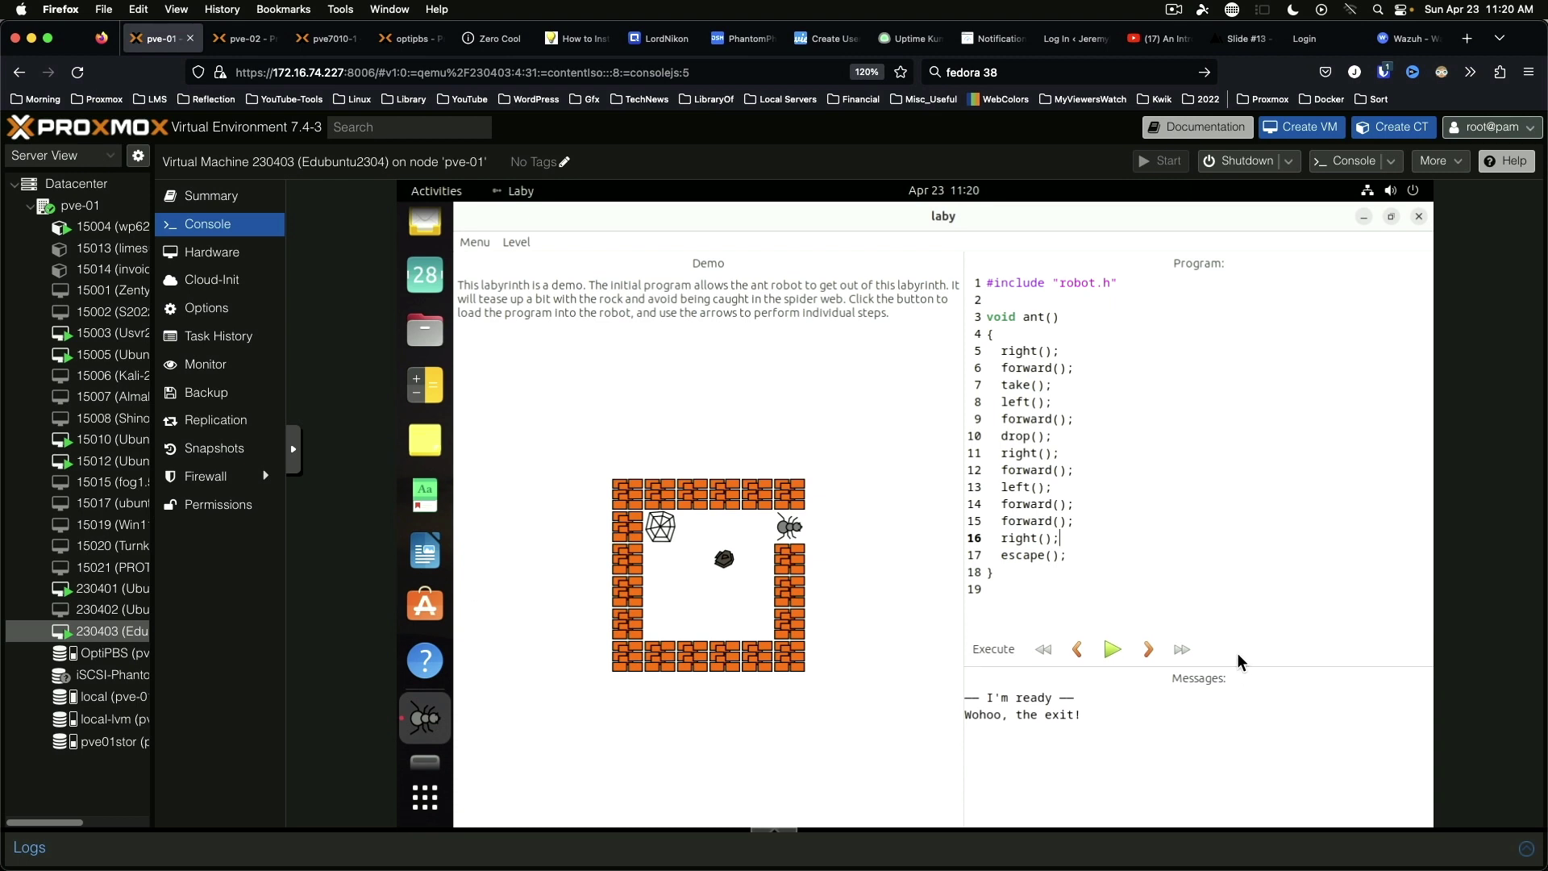
click(1419, 218)
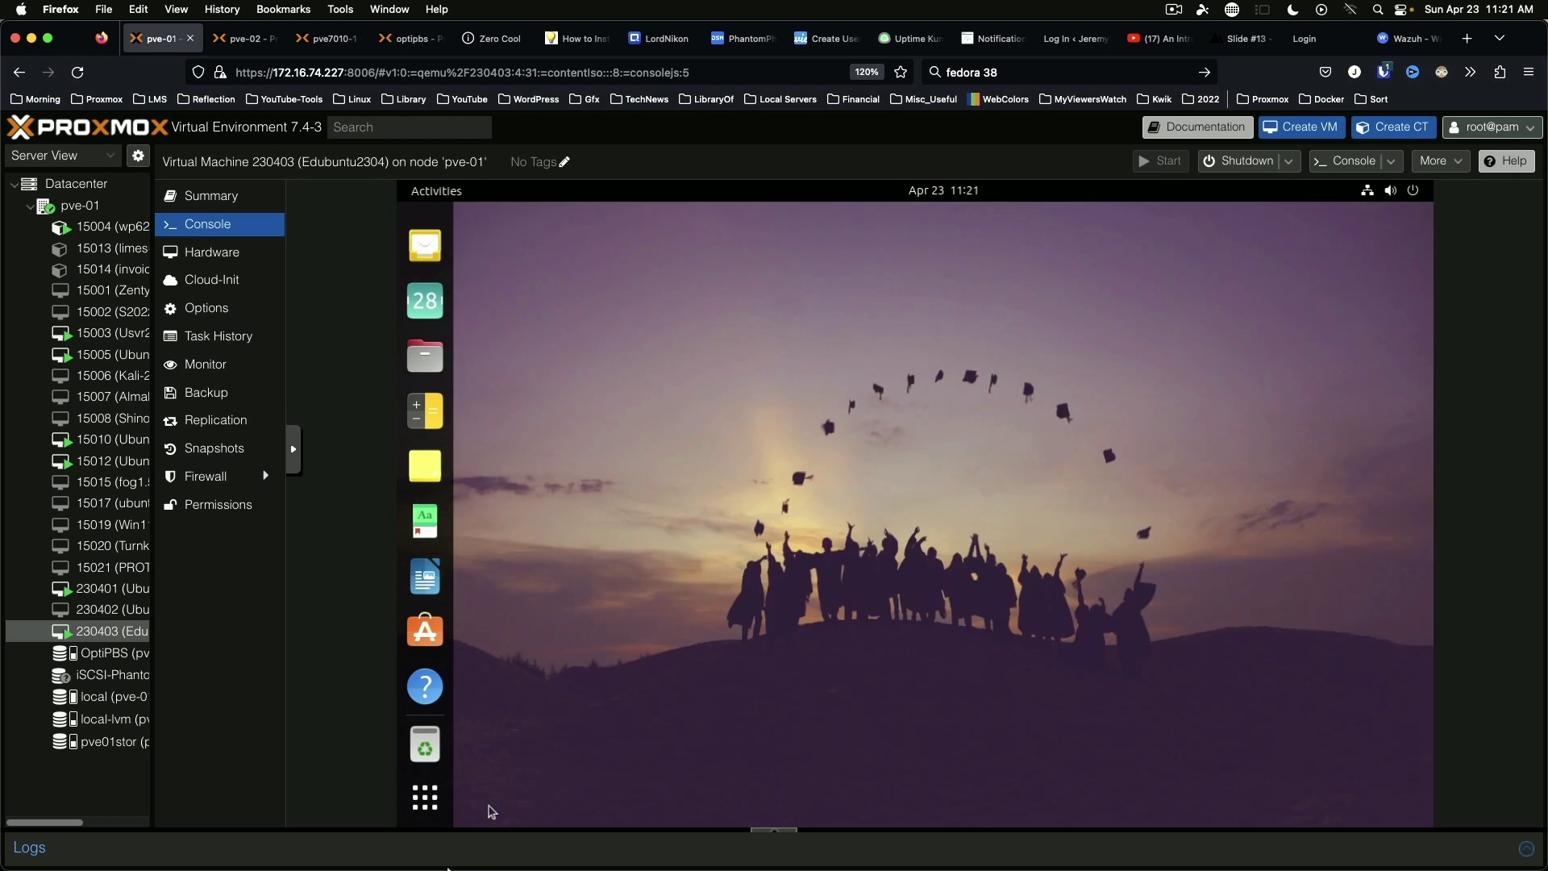
Step: Open KTurtle maximized, load the triangle example, and run it
click(425, 797)
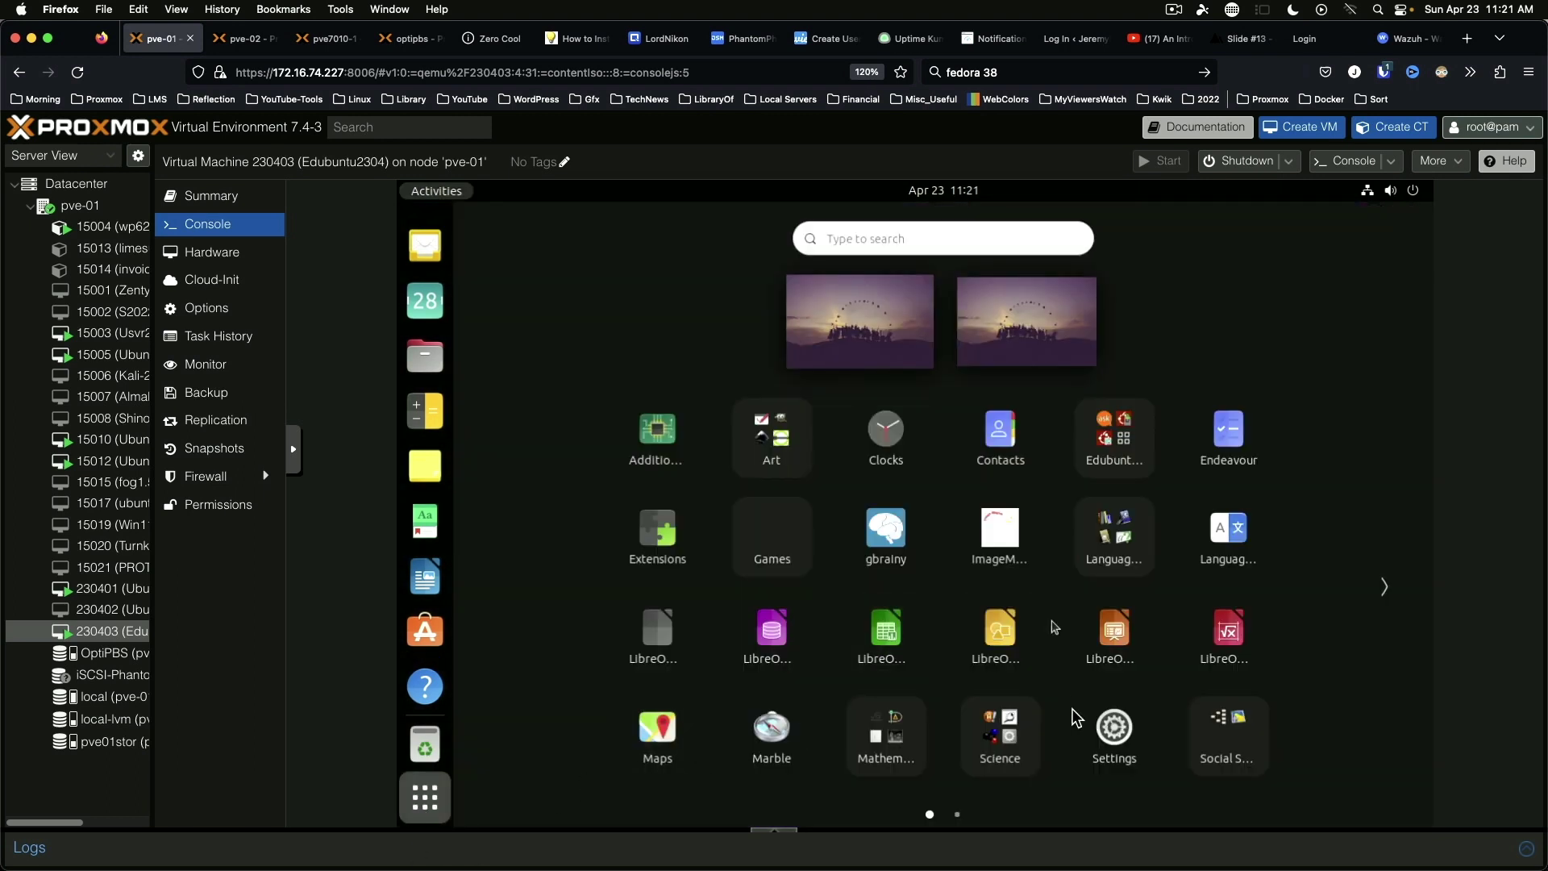
scroll(1072, 666, down, 1)
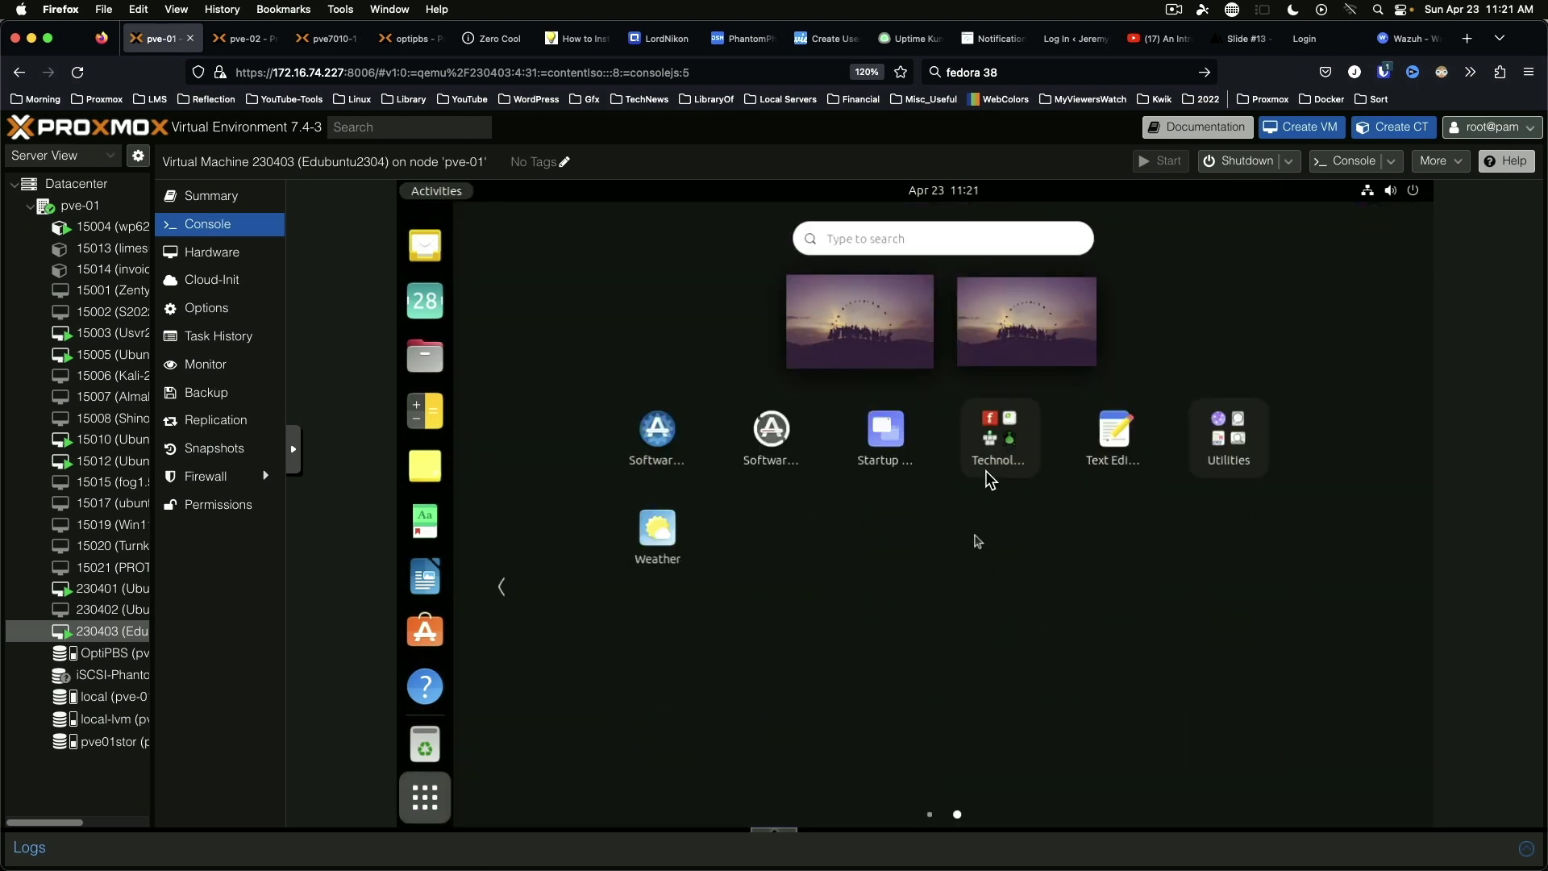
click(1000, 440)
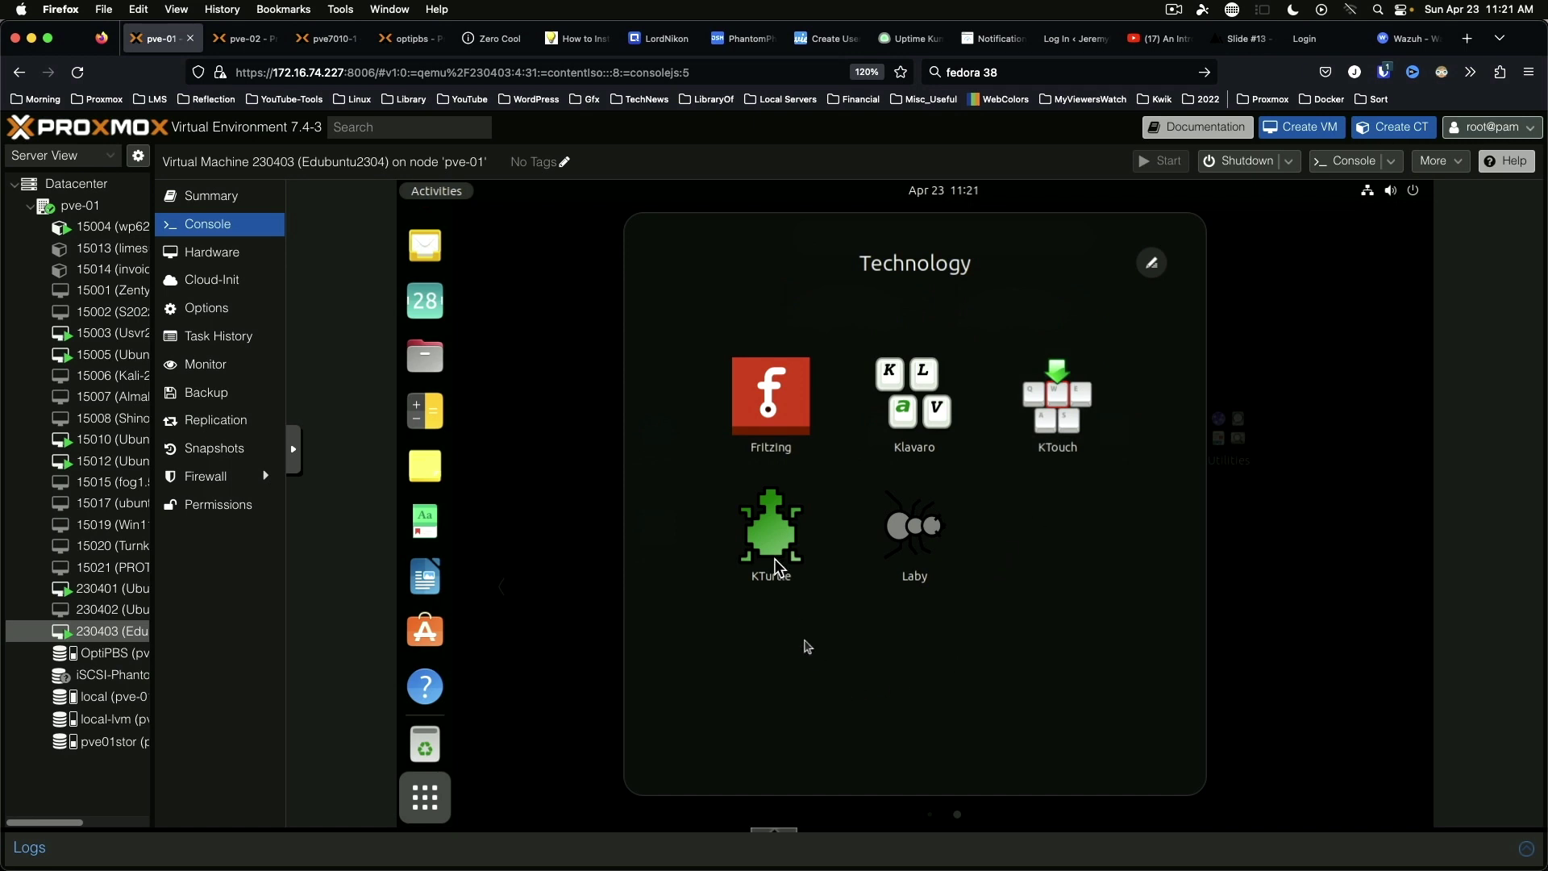
click(762, 520)
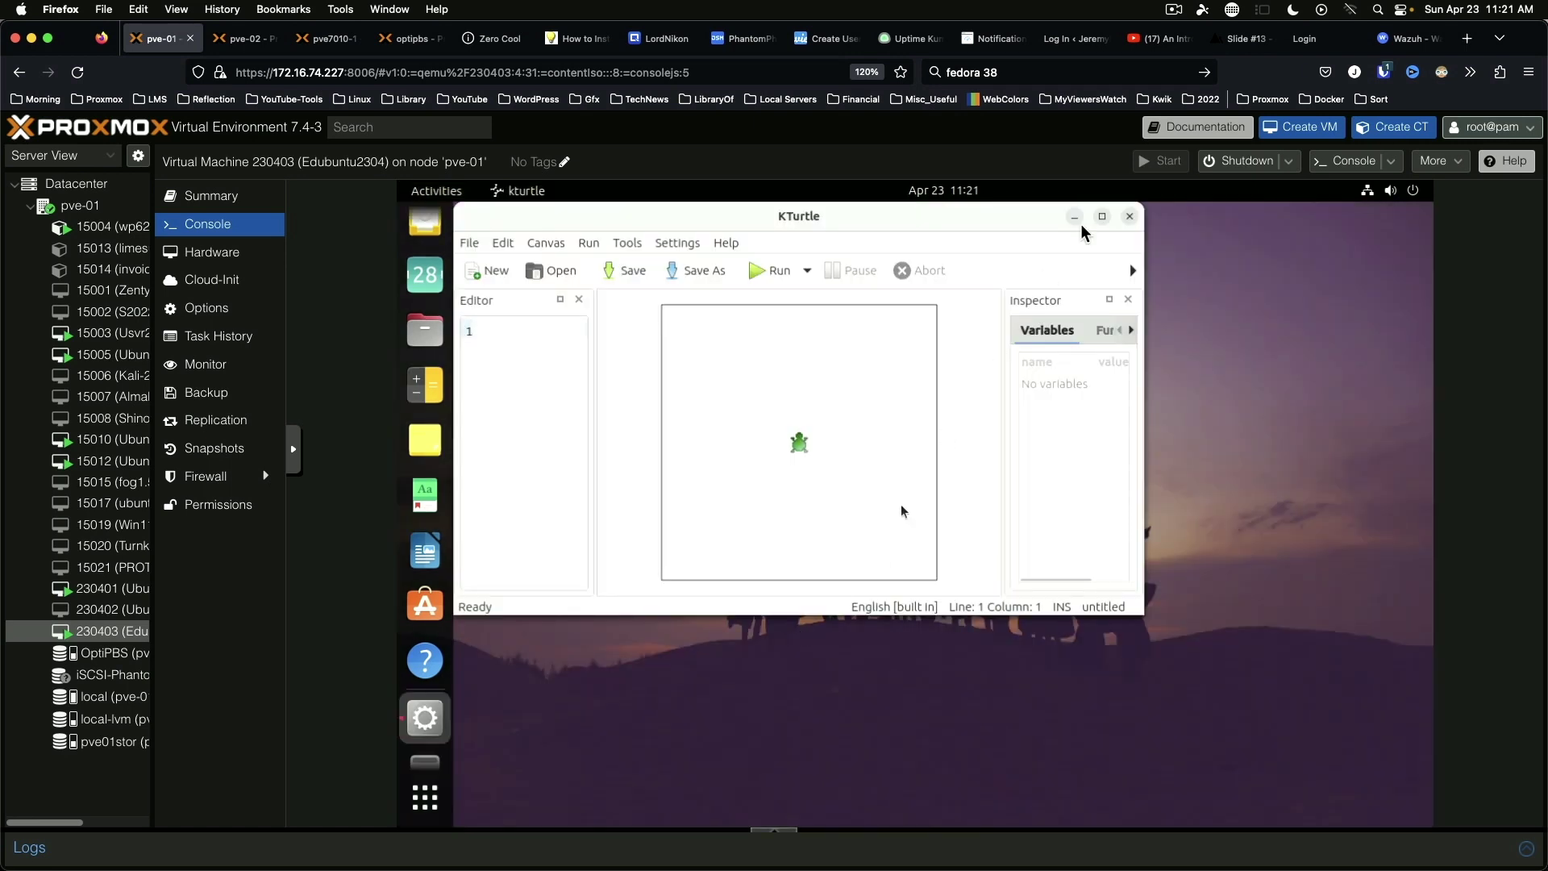
click(1102, 216)
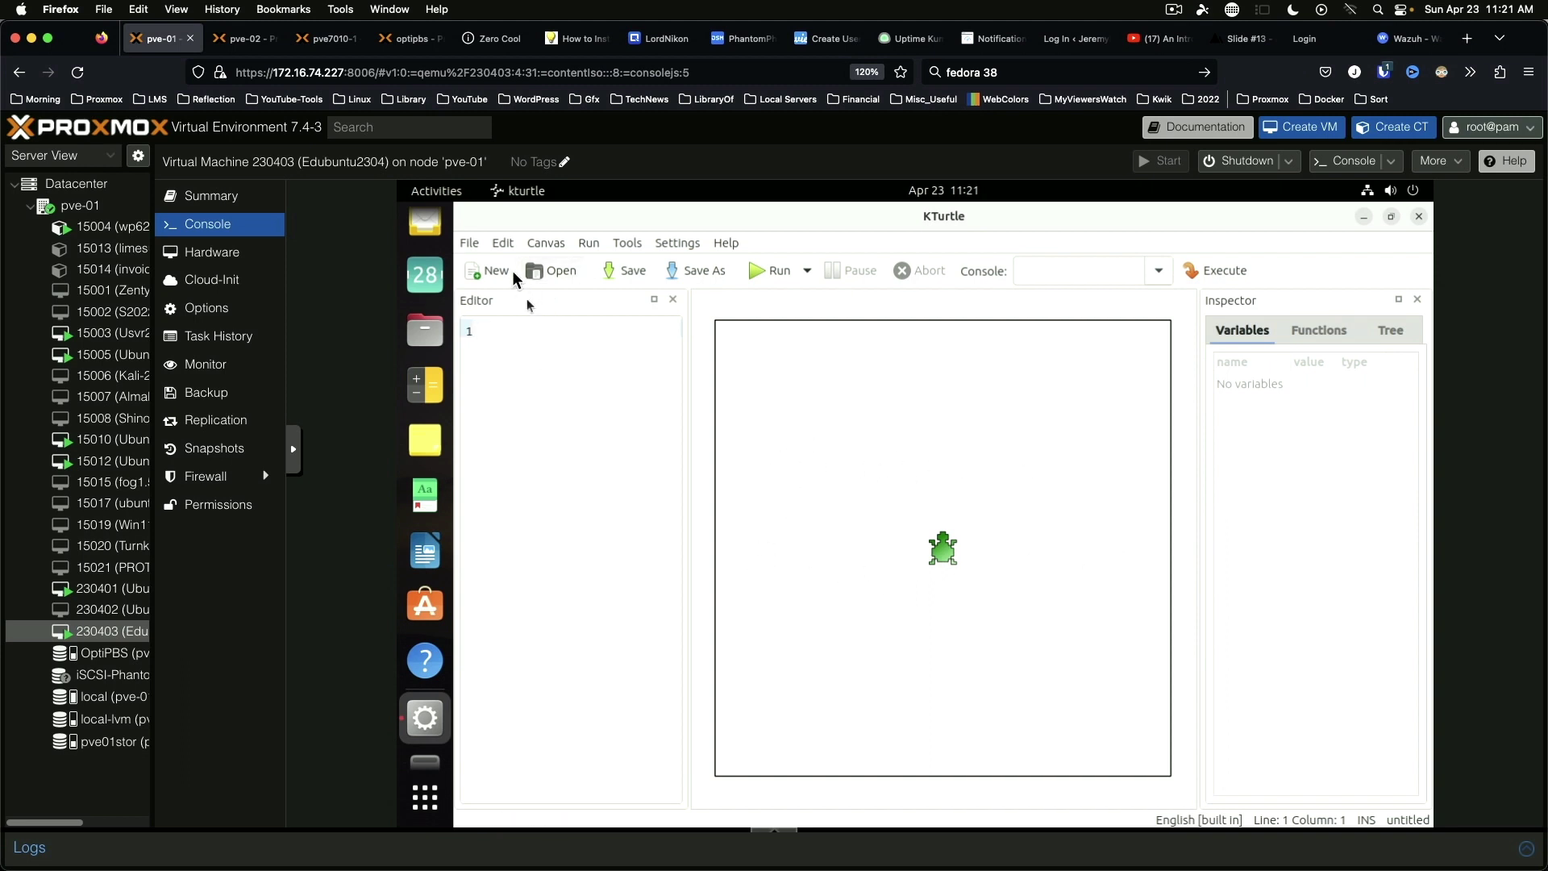
click(473, 246)
mouse_move(540, 344)
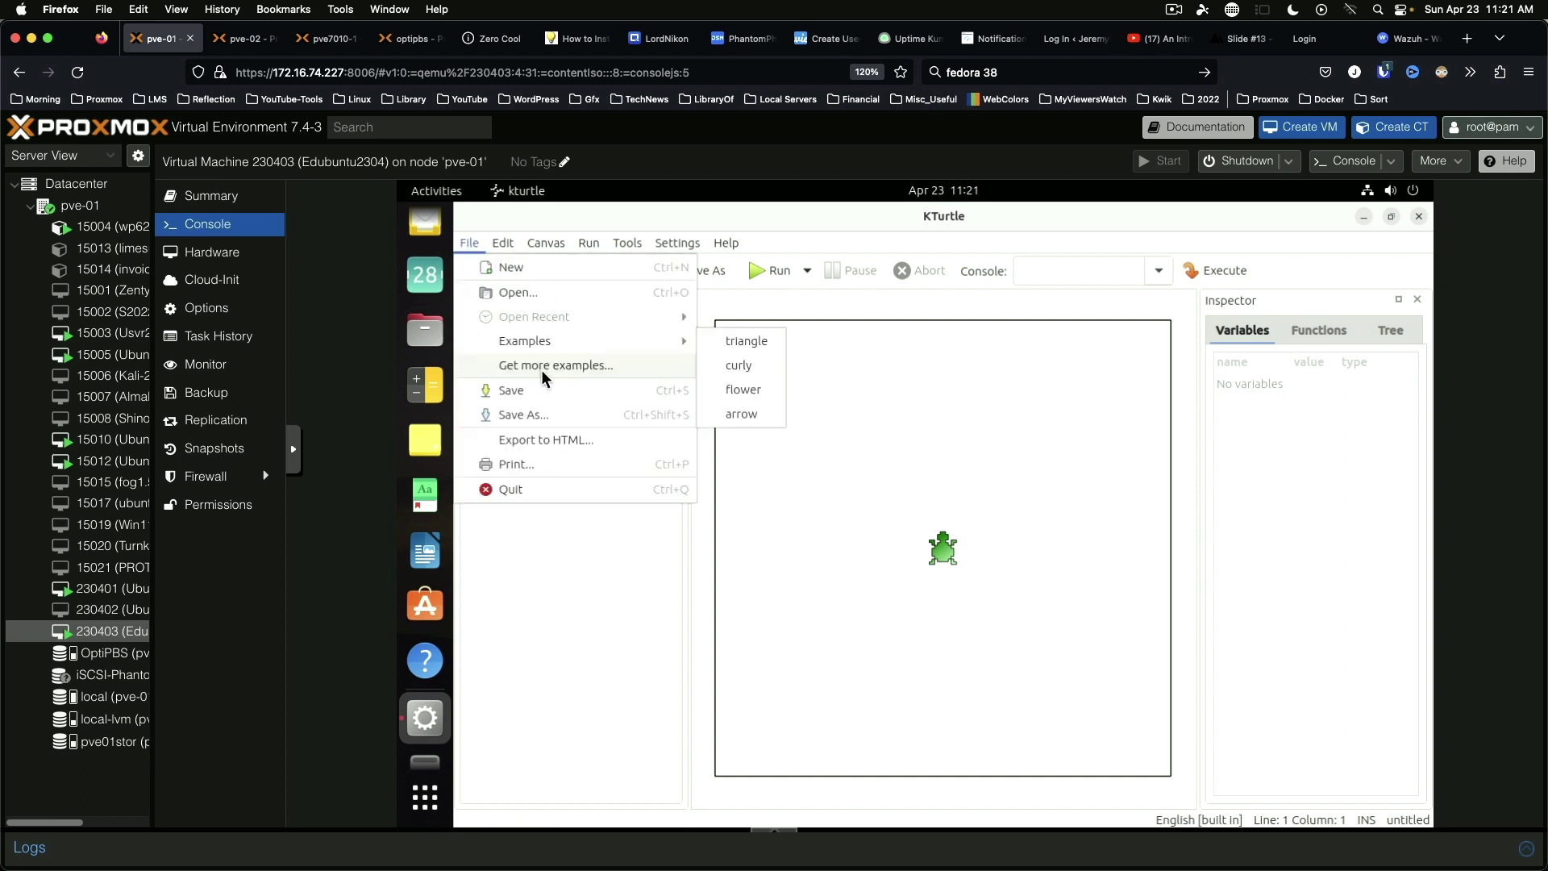
click(766, 342)
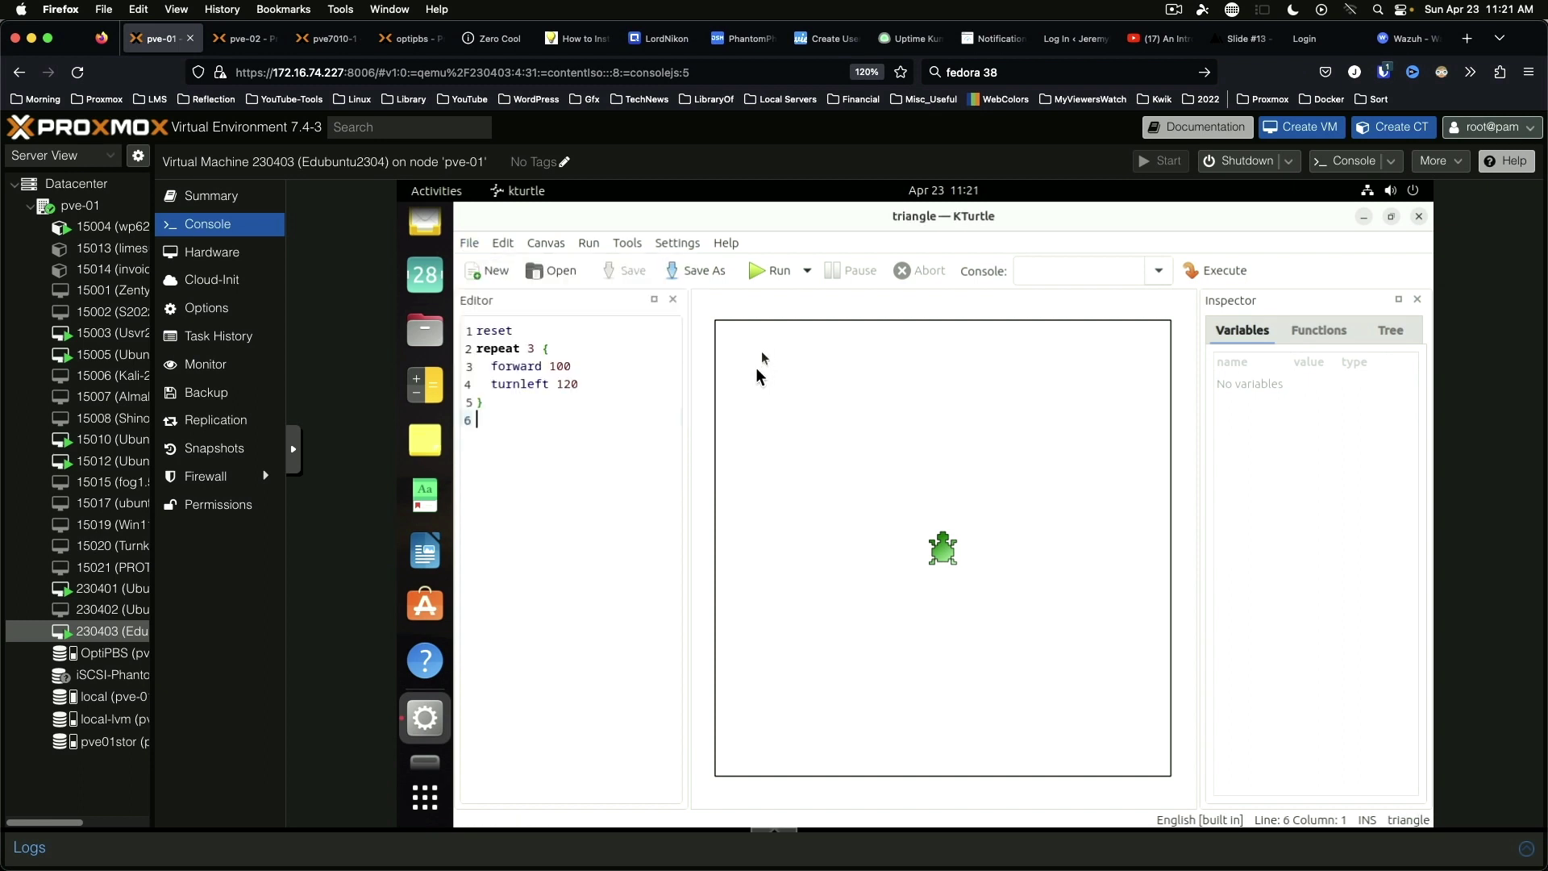
click(775, 271)
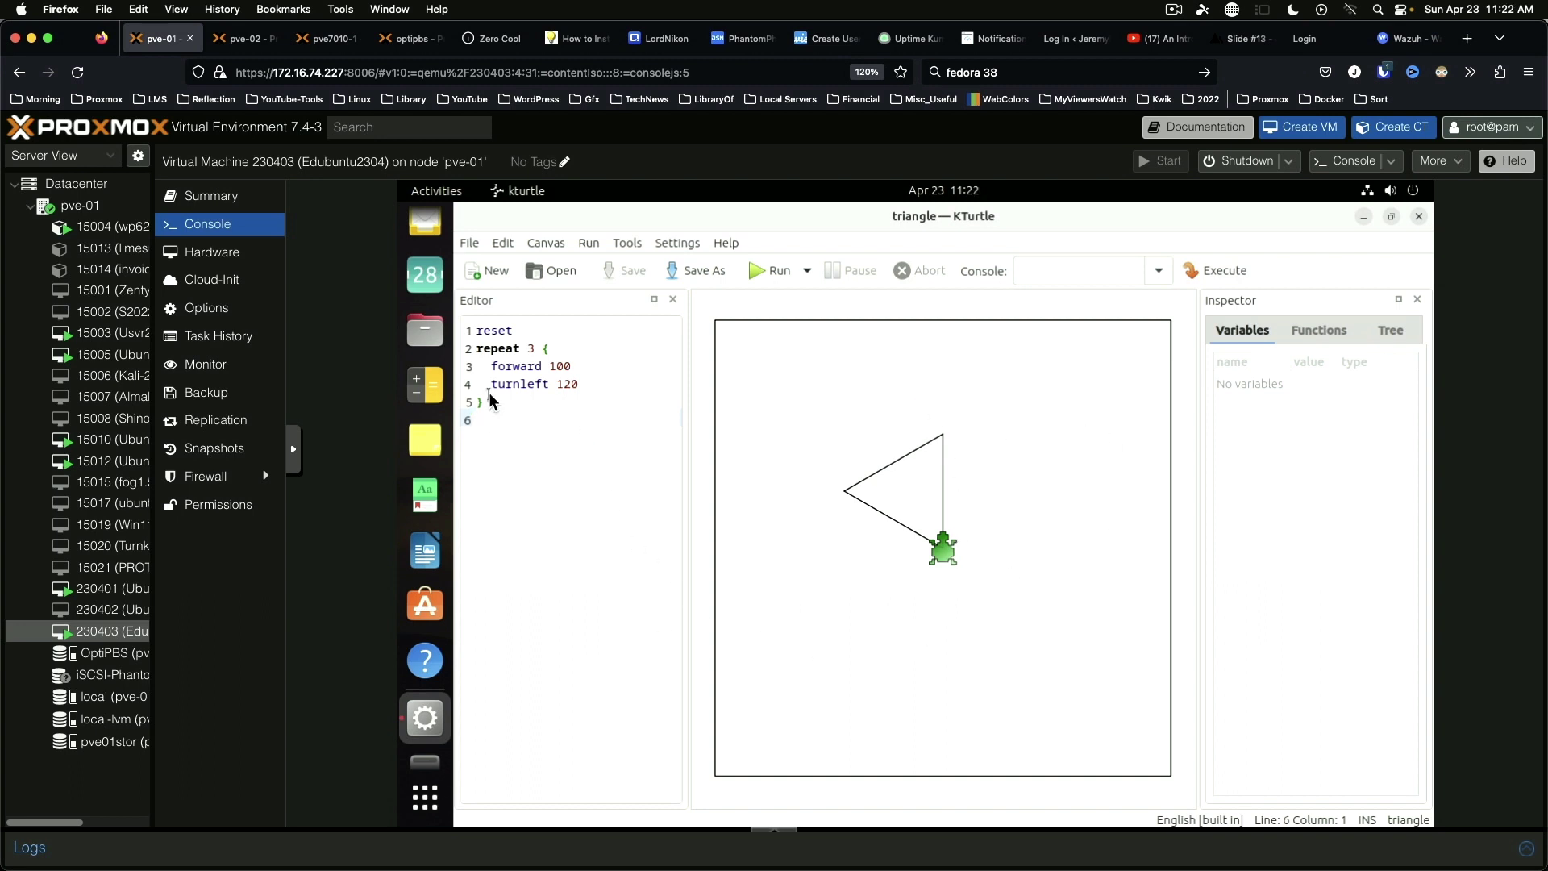
Step: Duplicate the repeat block with forward 120, rerun for a larger triangle, and launch Ubuntu Software
drag(469, 393, 473, 357)
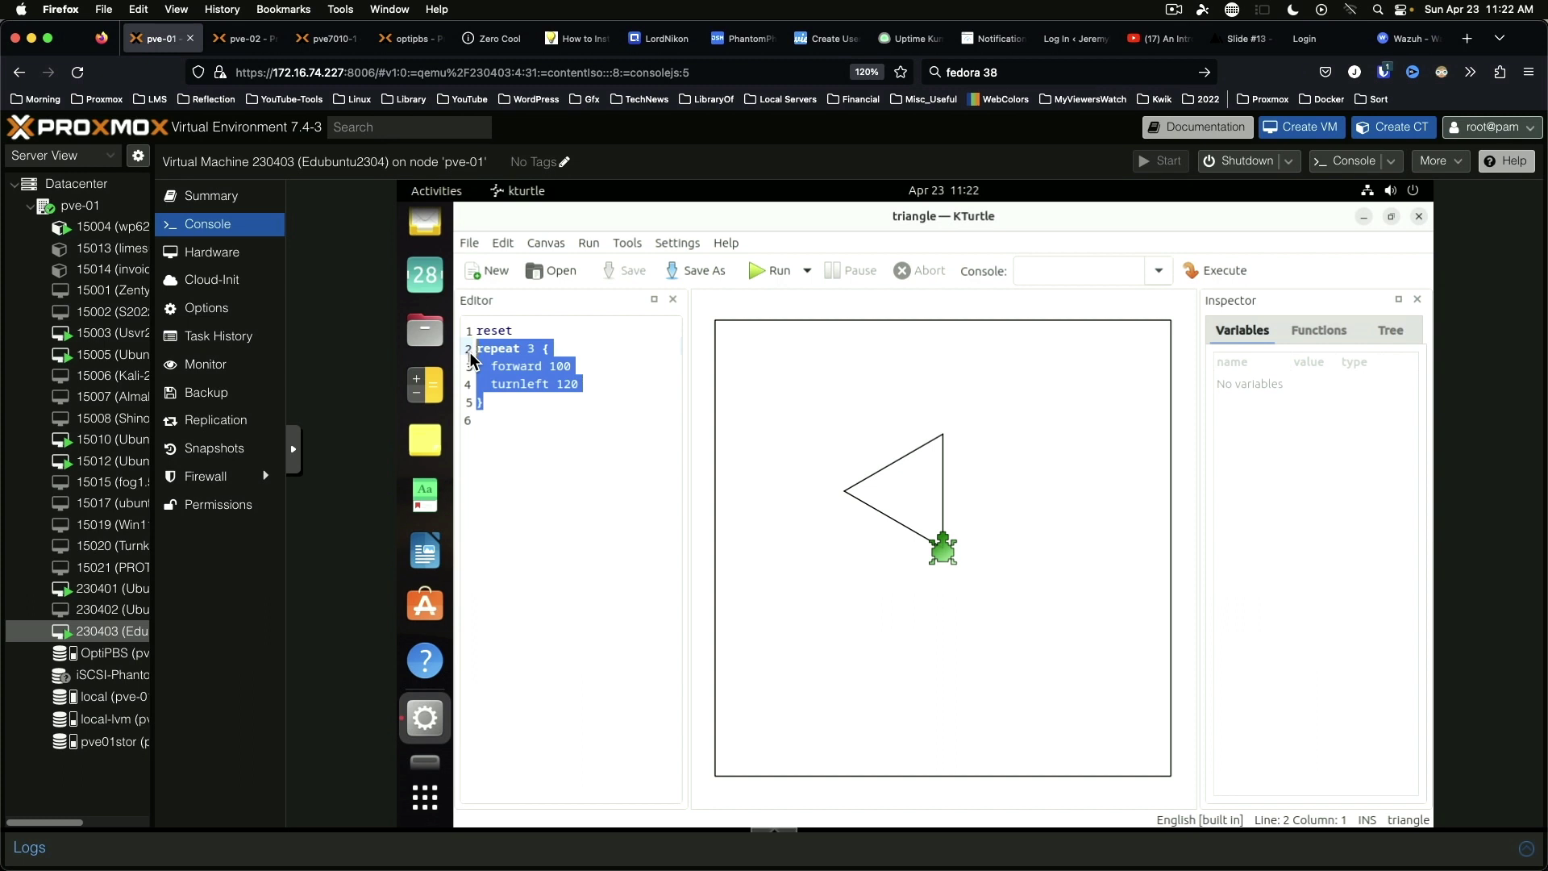
key(ctrl+c)
click(525, 420)
key(ctrl+v)
double_click(559, 438)
text(120)
click(770, 270)
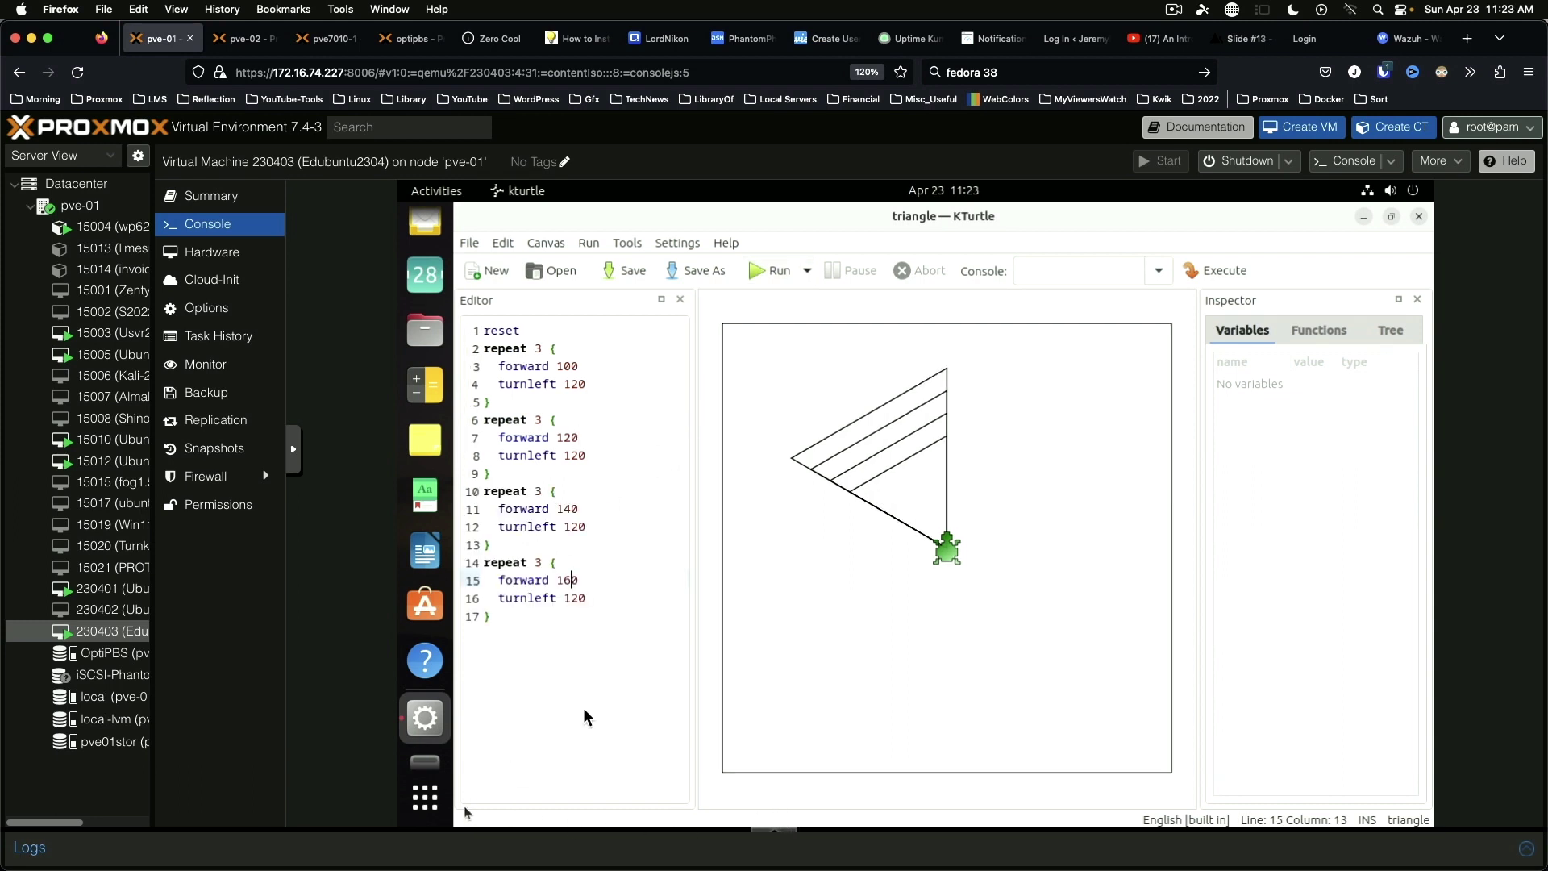
click(428, 636)
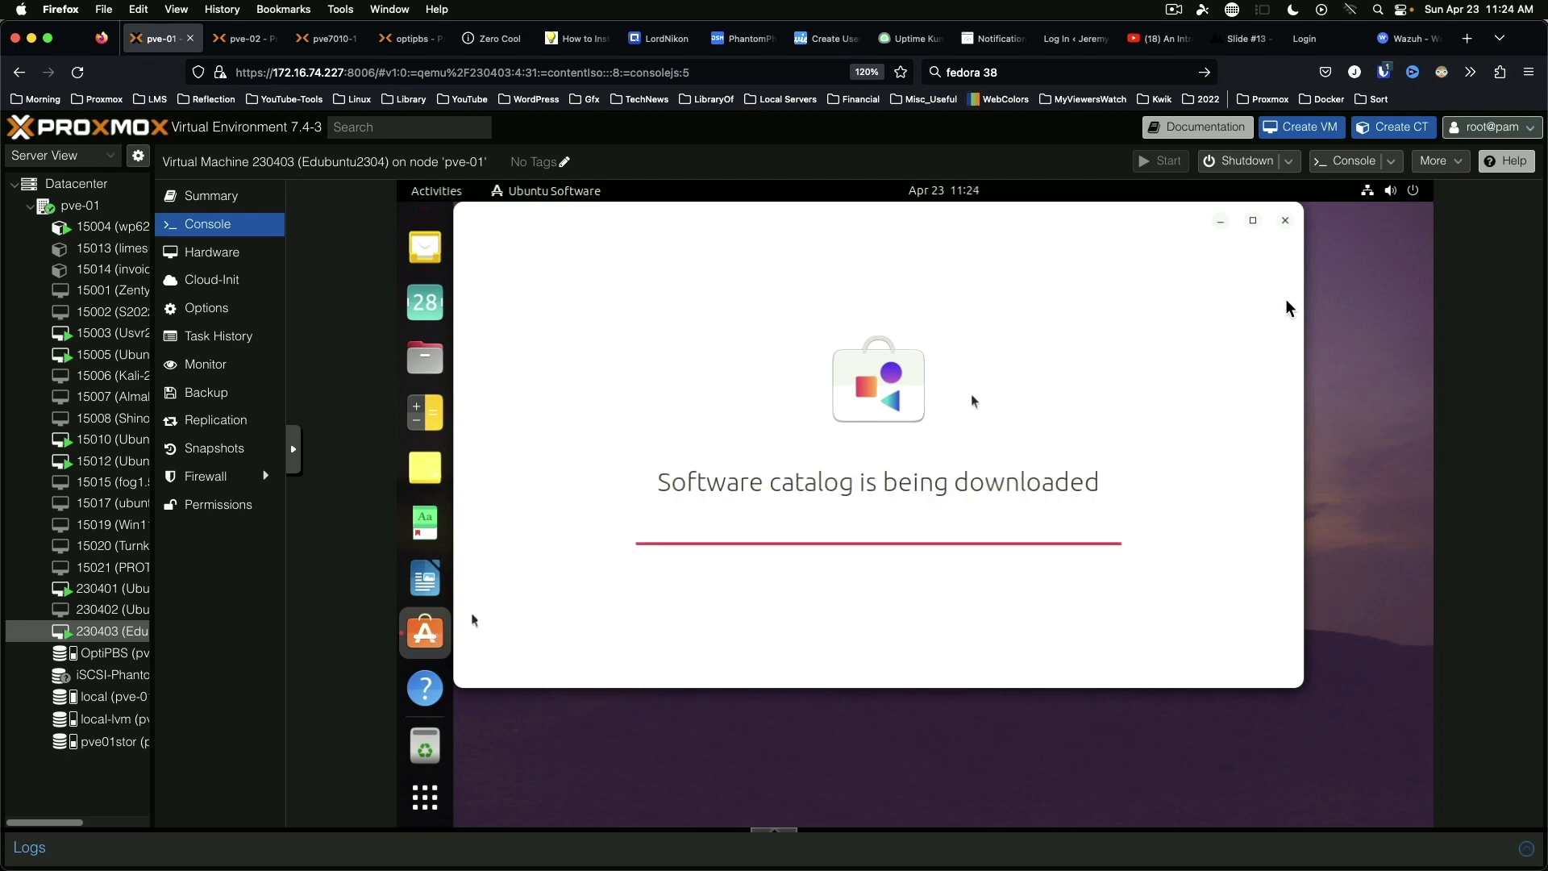
Step: Maximize Ubuntu Software and open its Education category
click(1252, 226)
scroll(481, 536, down, 5)
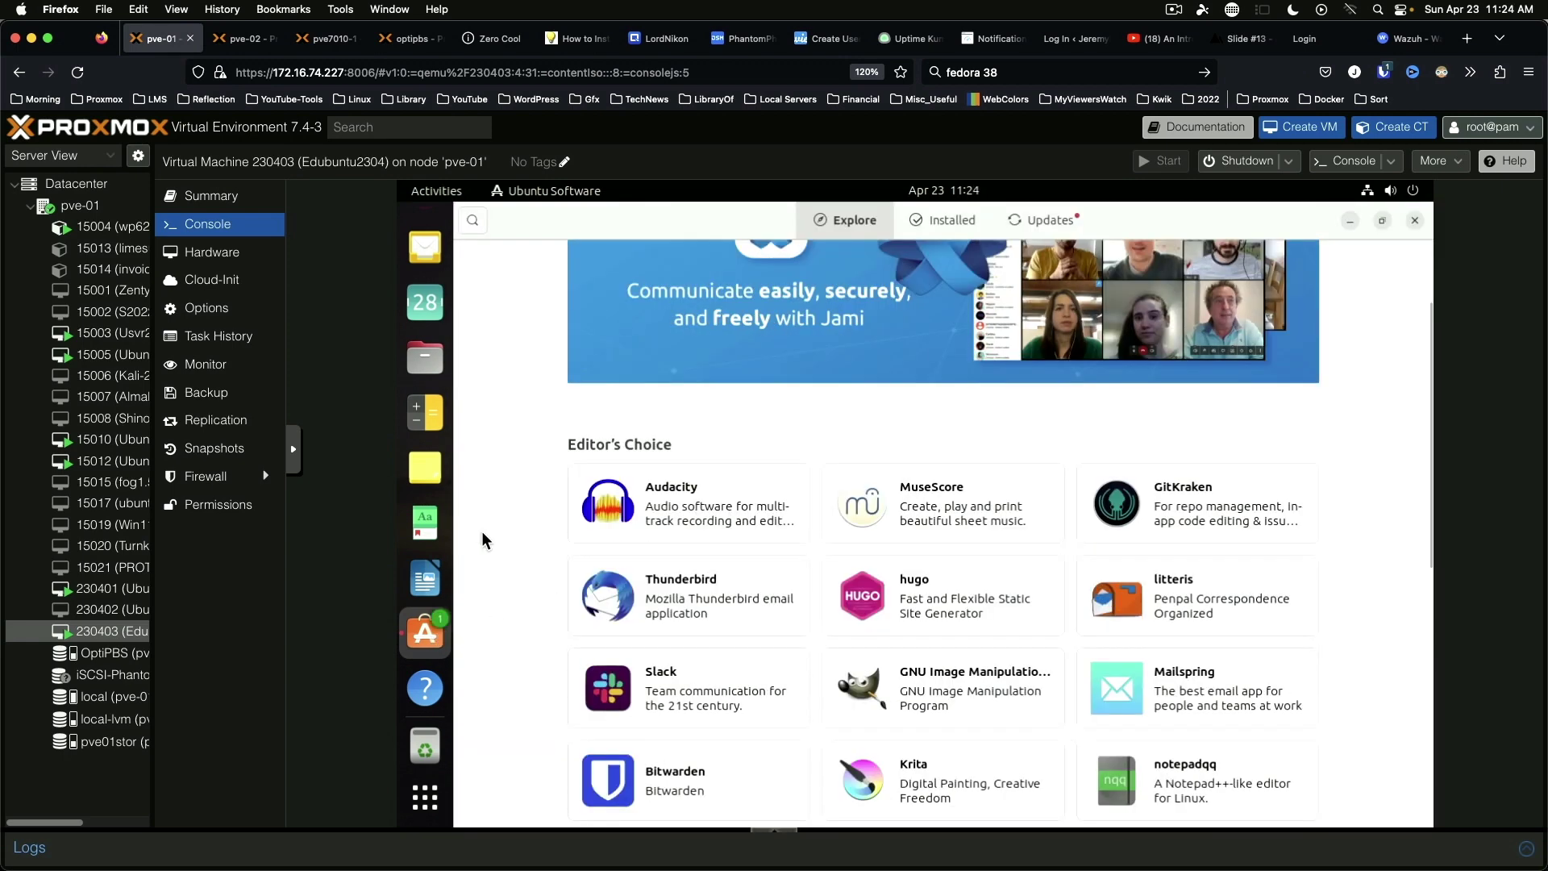
scroll(482, 531, down, 1)
scroll(481, 531, down, 1)
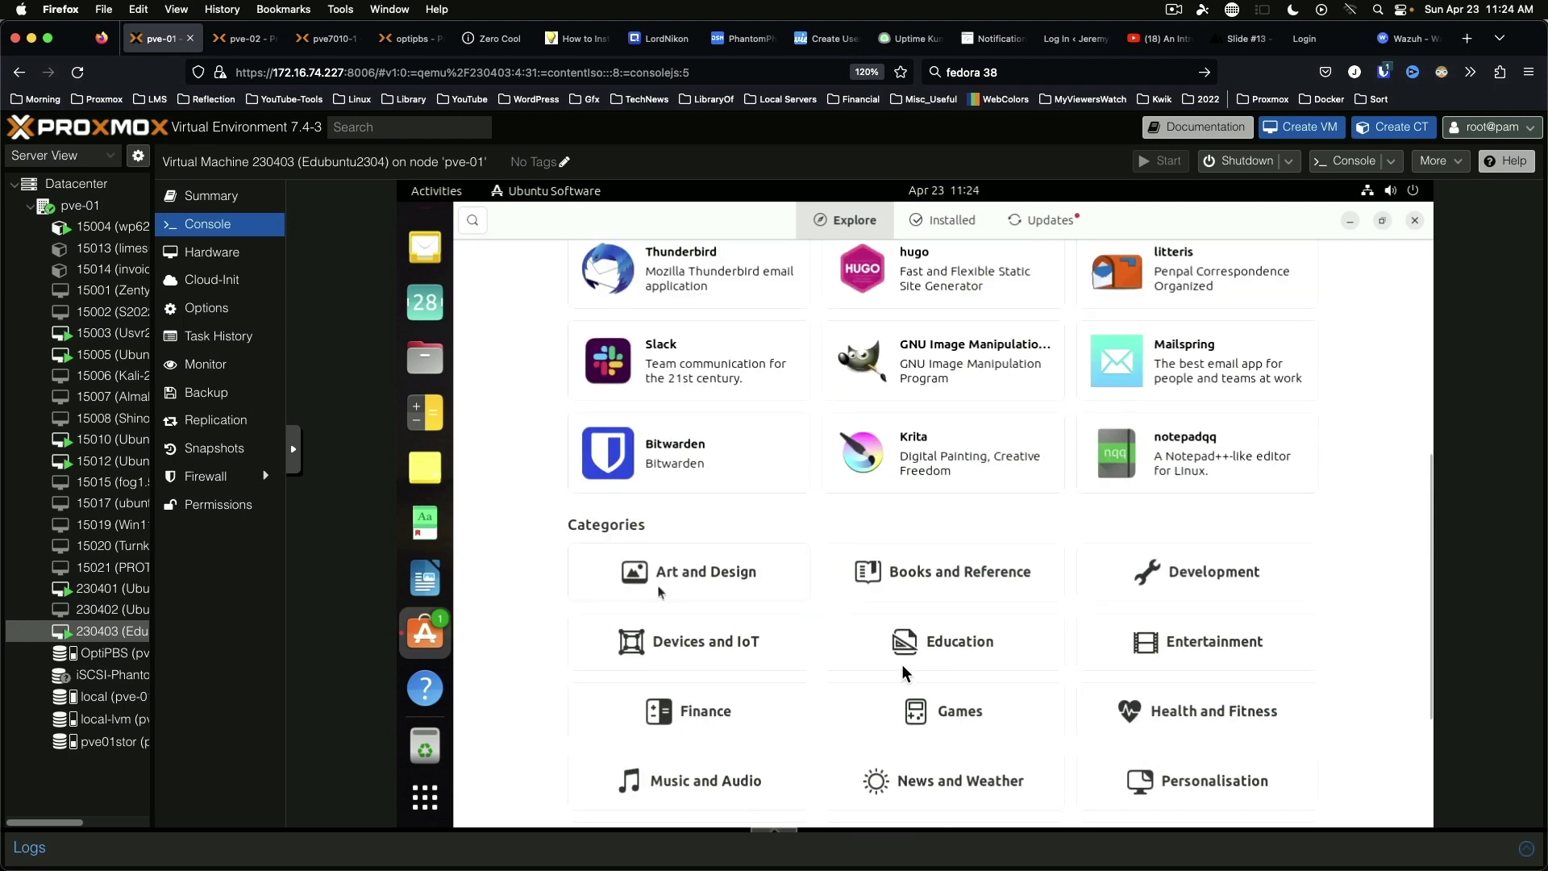
click(985, 646)
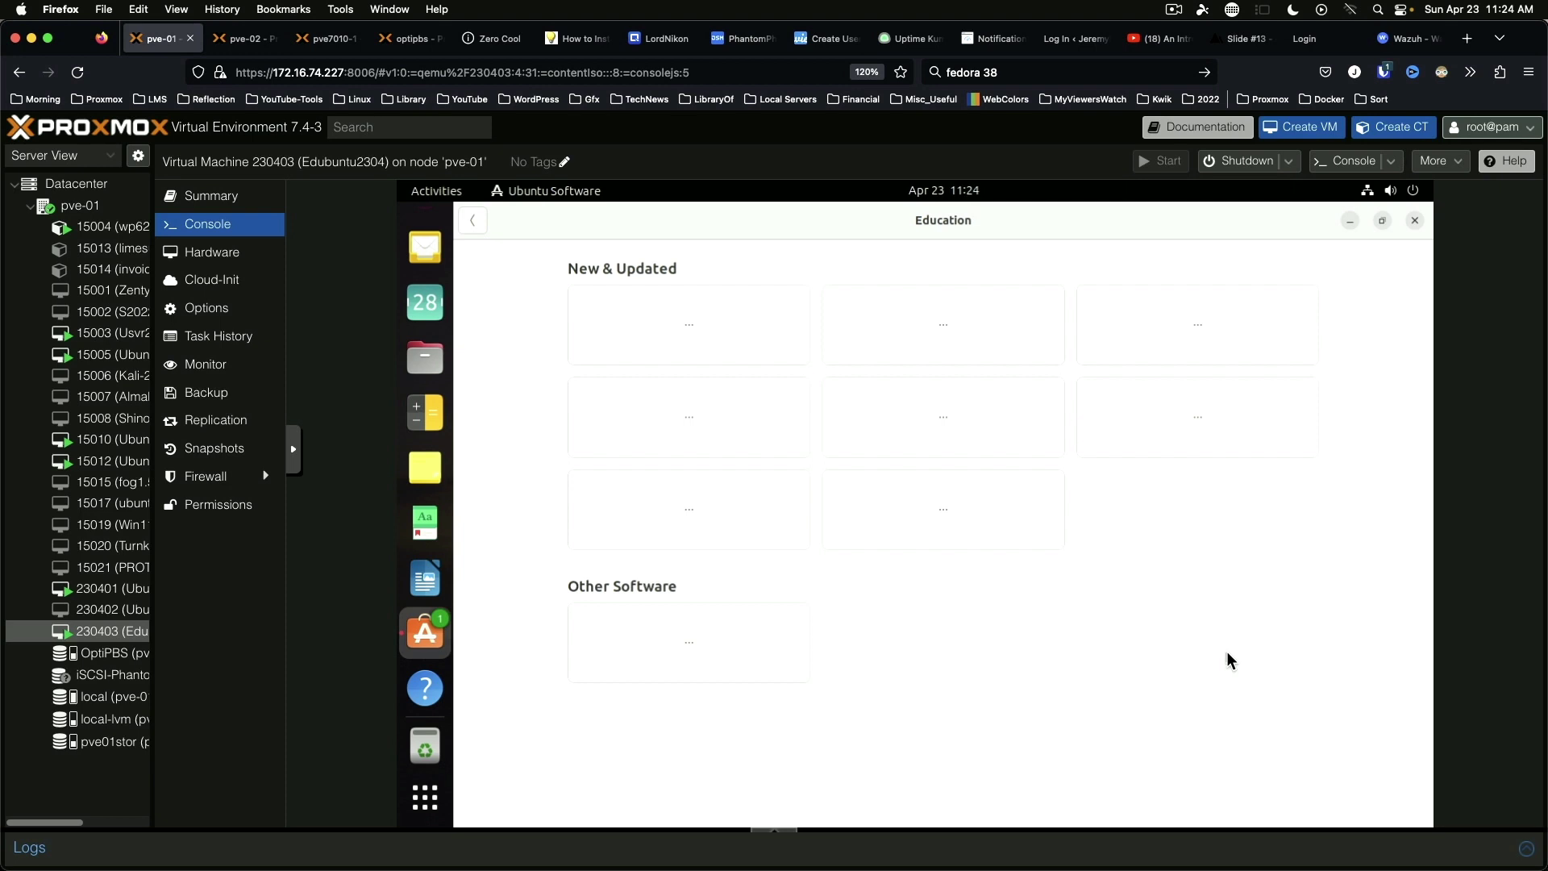
Step: Preview the Celestia-git app page, return to the Education list, and scroll down to kalzium
scroll(1227, 651, down, 2)
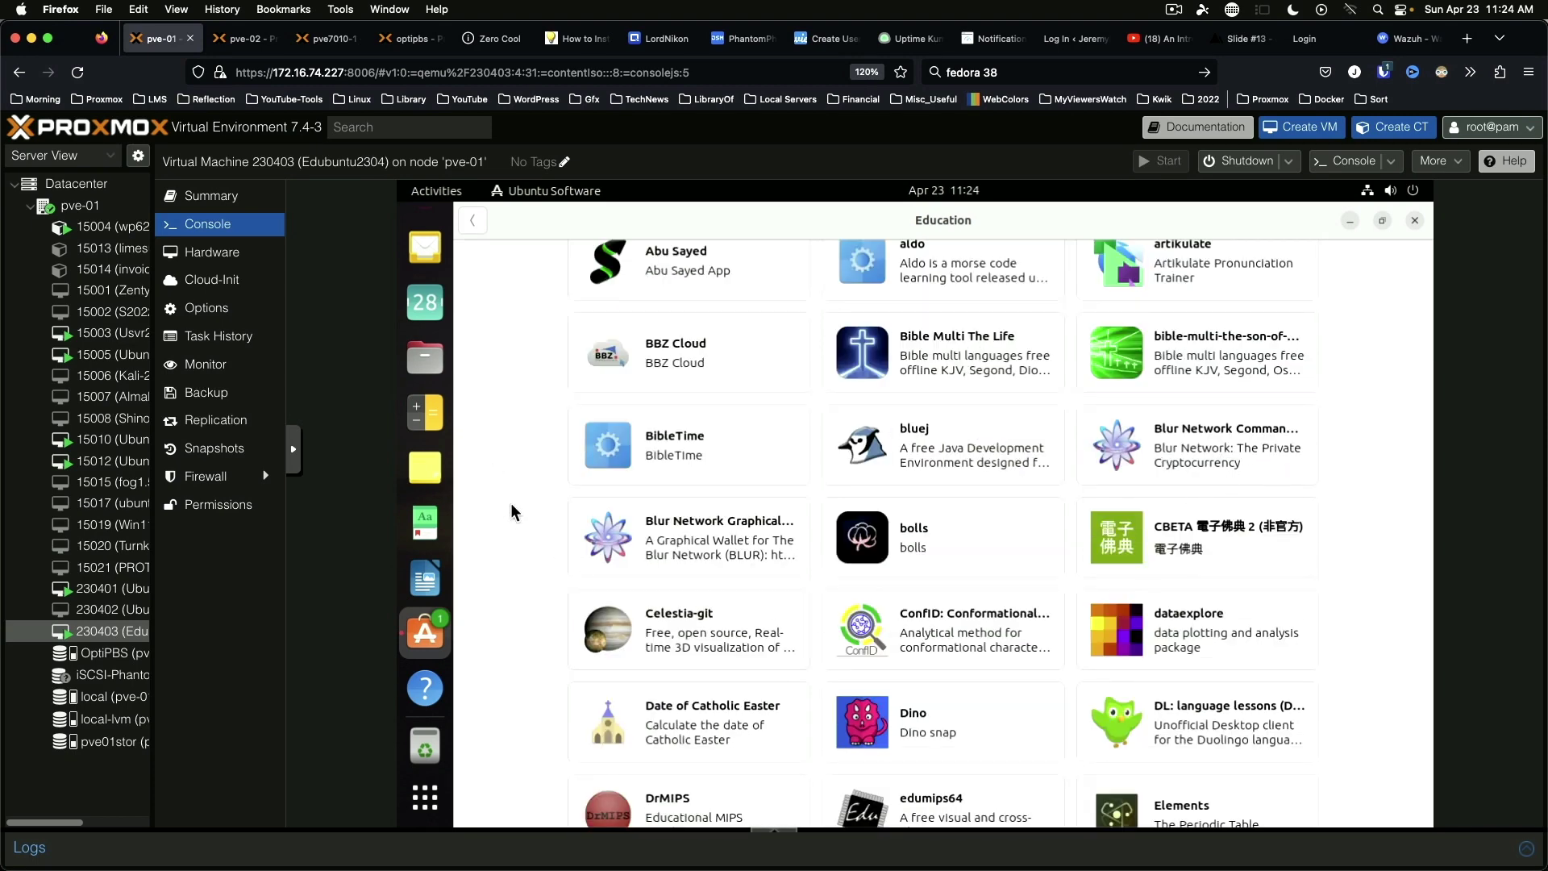
scroll(510, 501, down, 2)
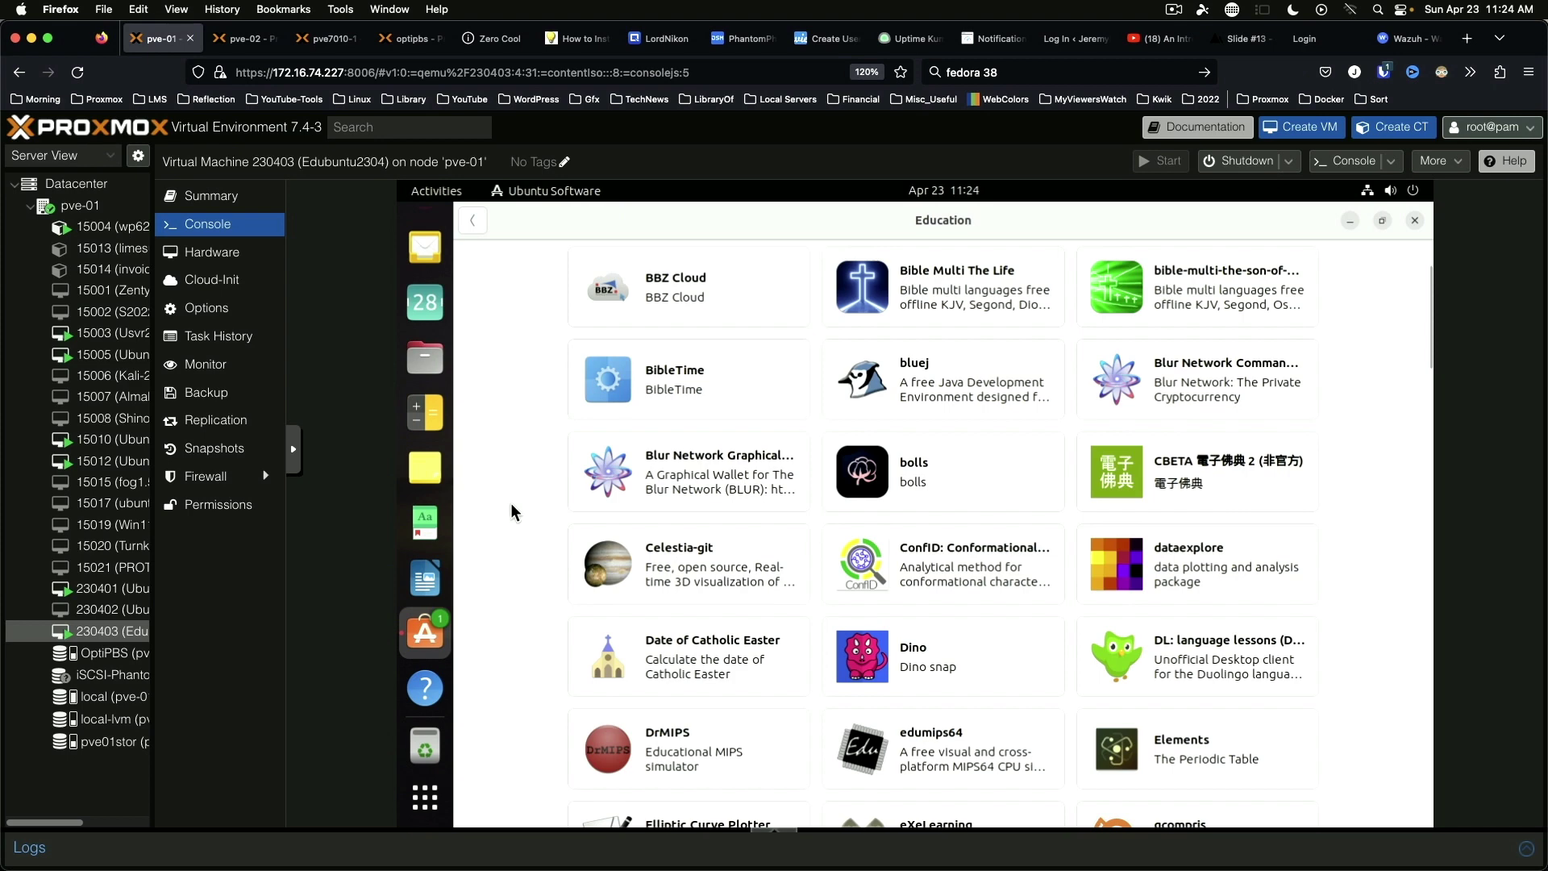
scroll(511, 502, down, 6)
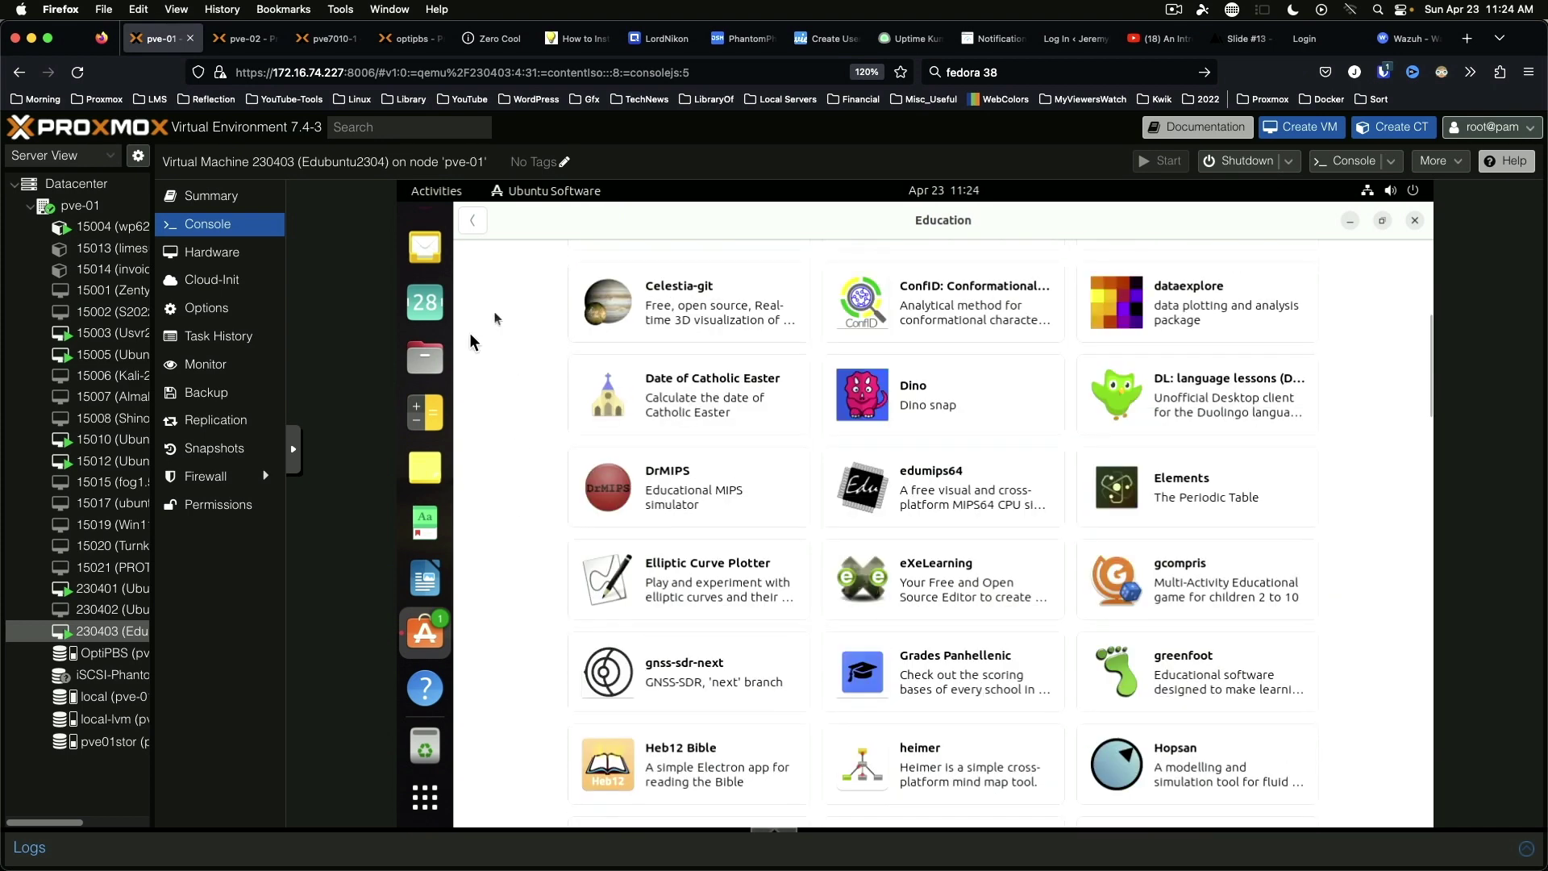
click(700, 304)
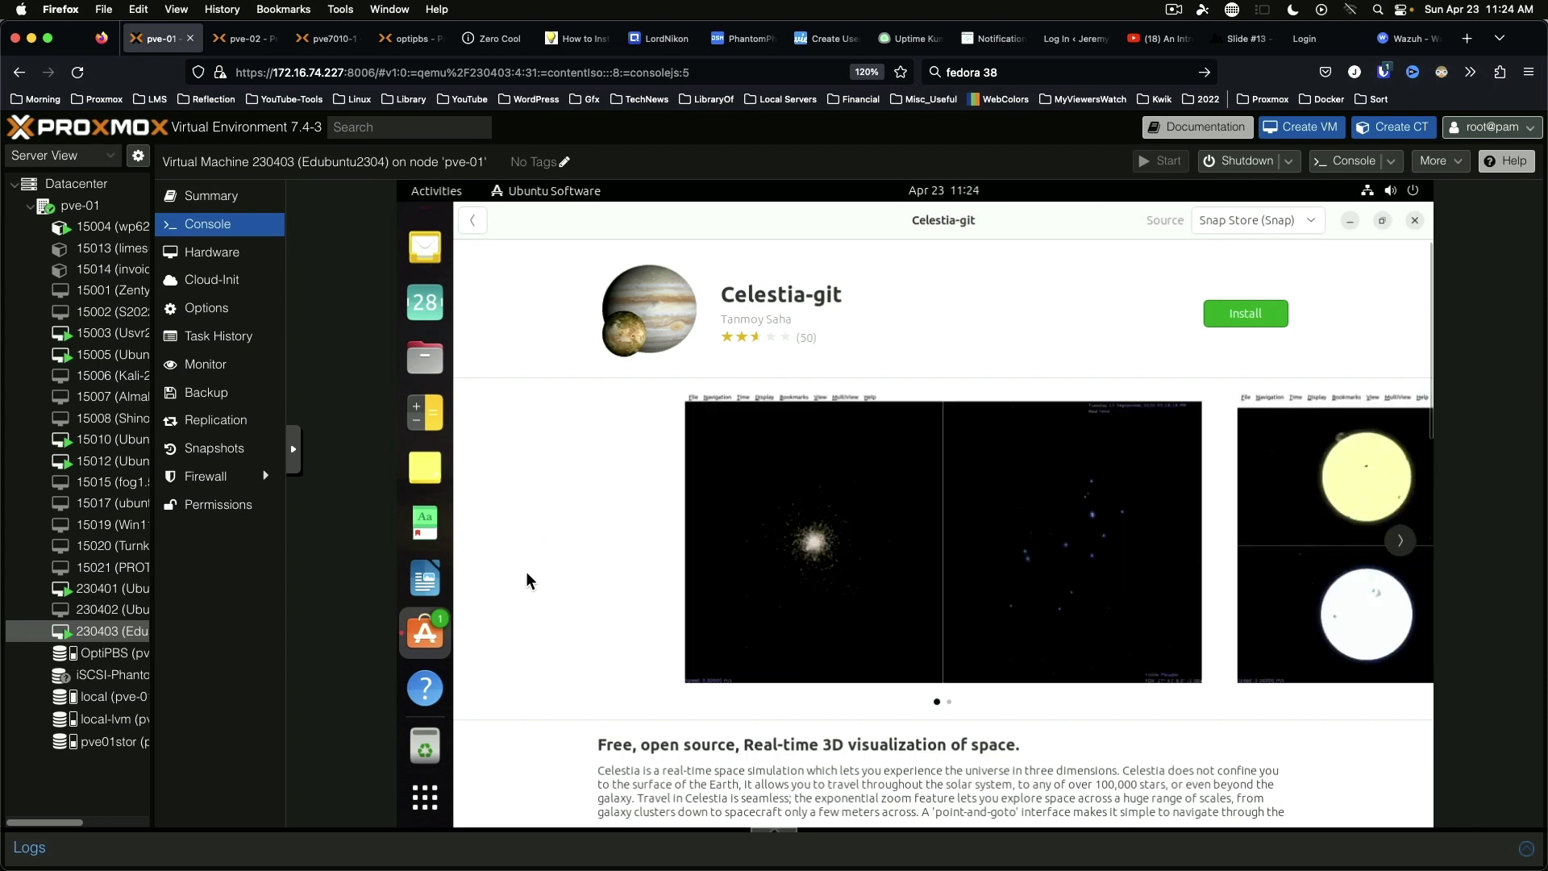
scroll(534, 564, down, 3)
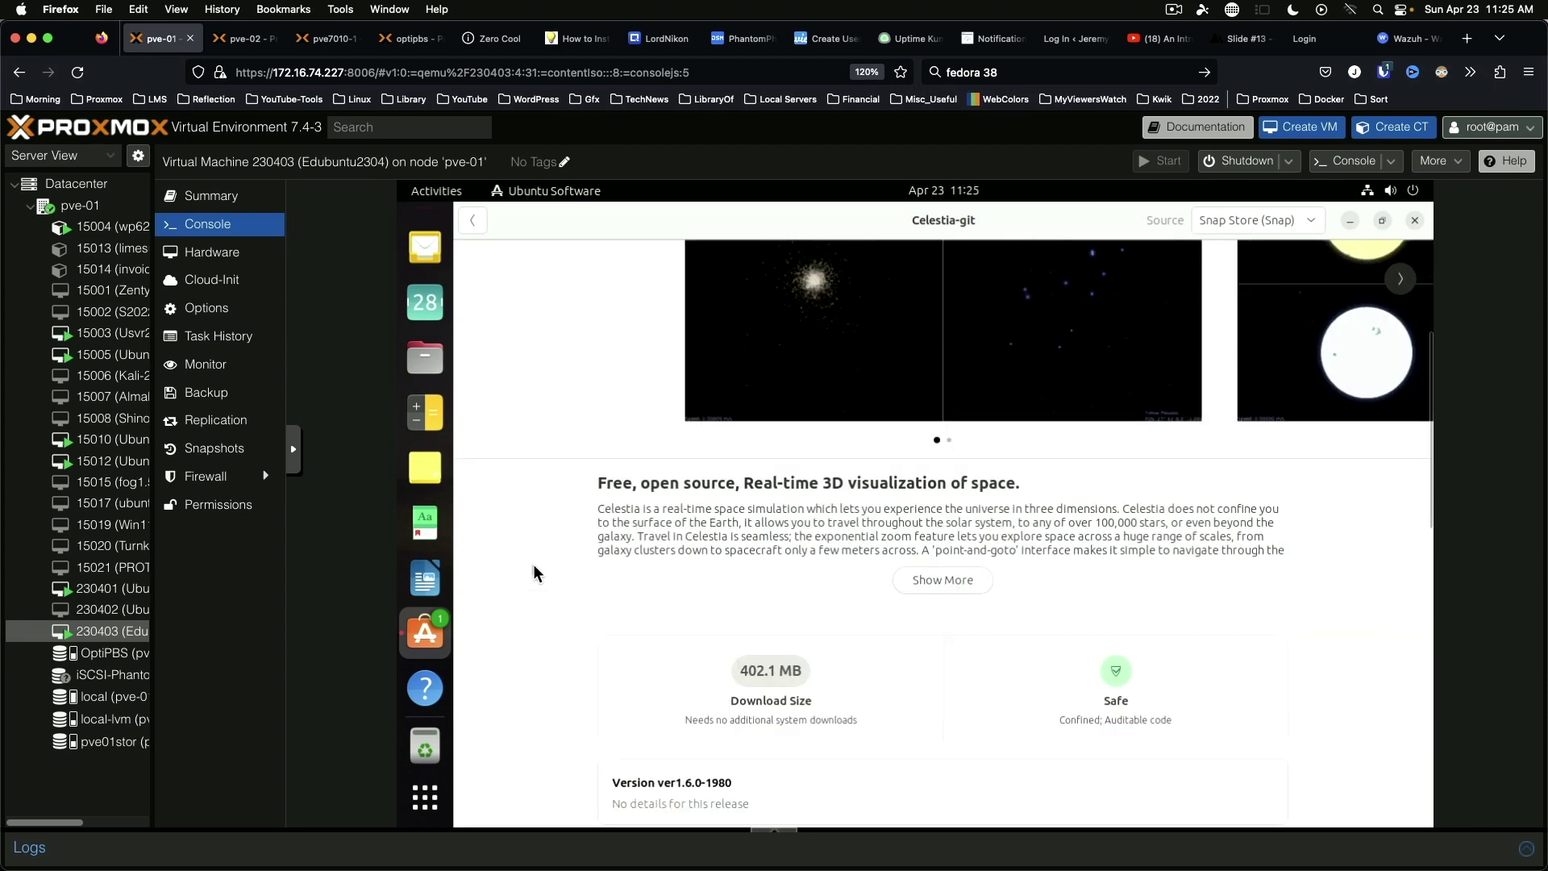
scroll(534, 564, up, 5)
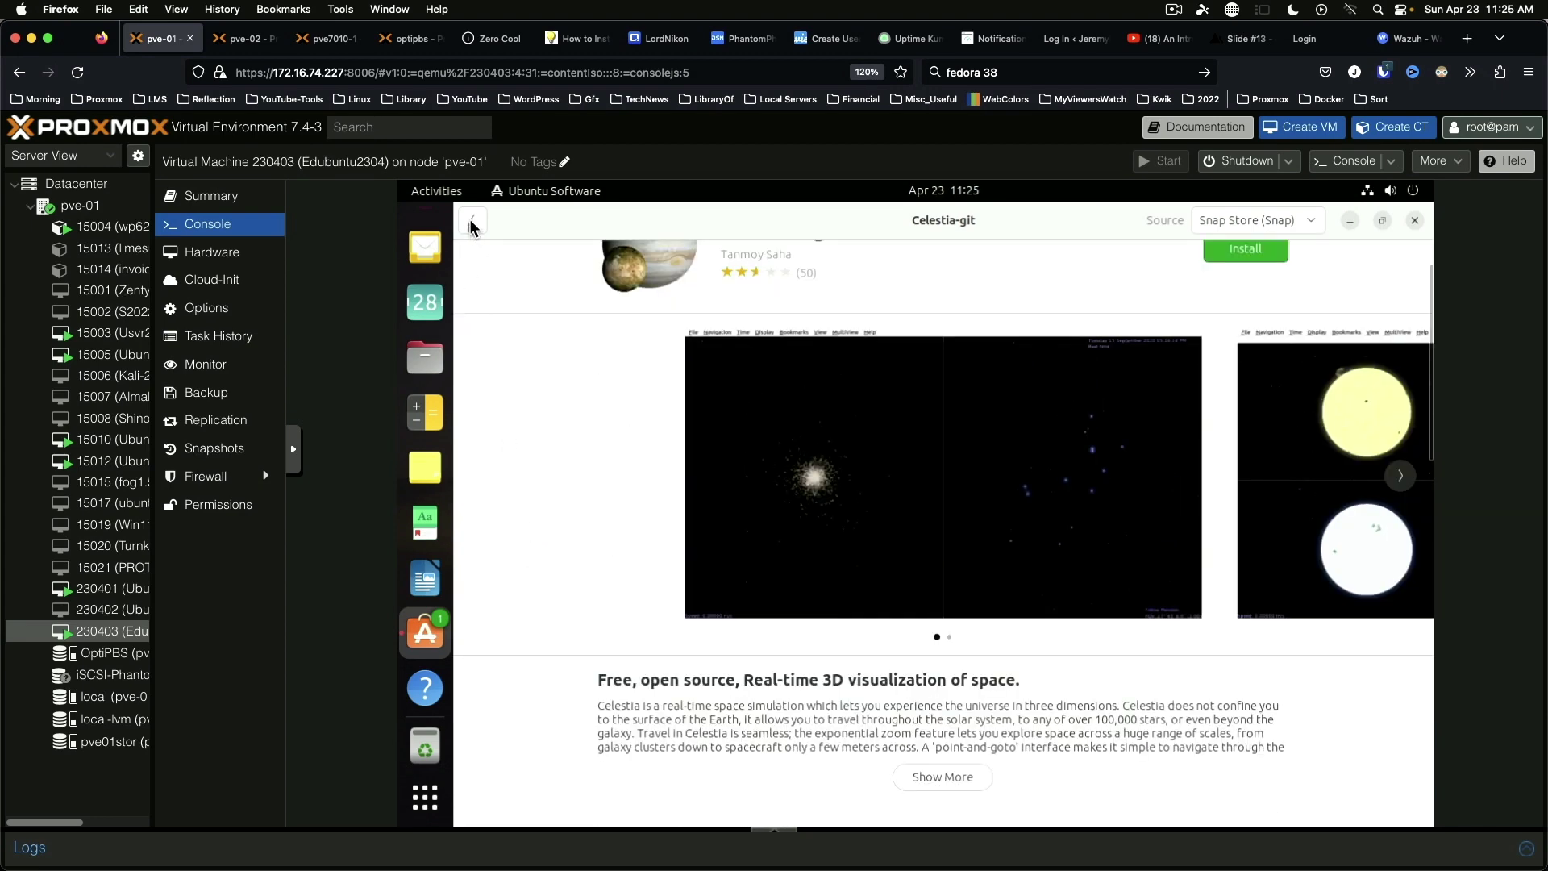
click(473, 220)
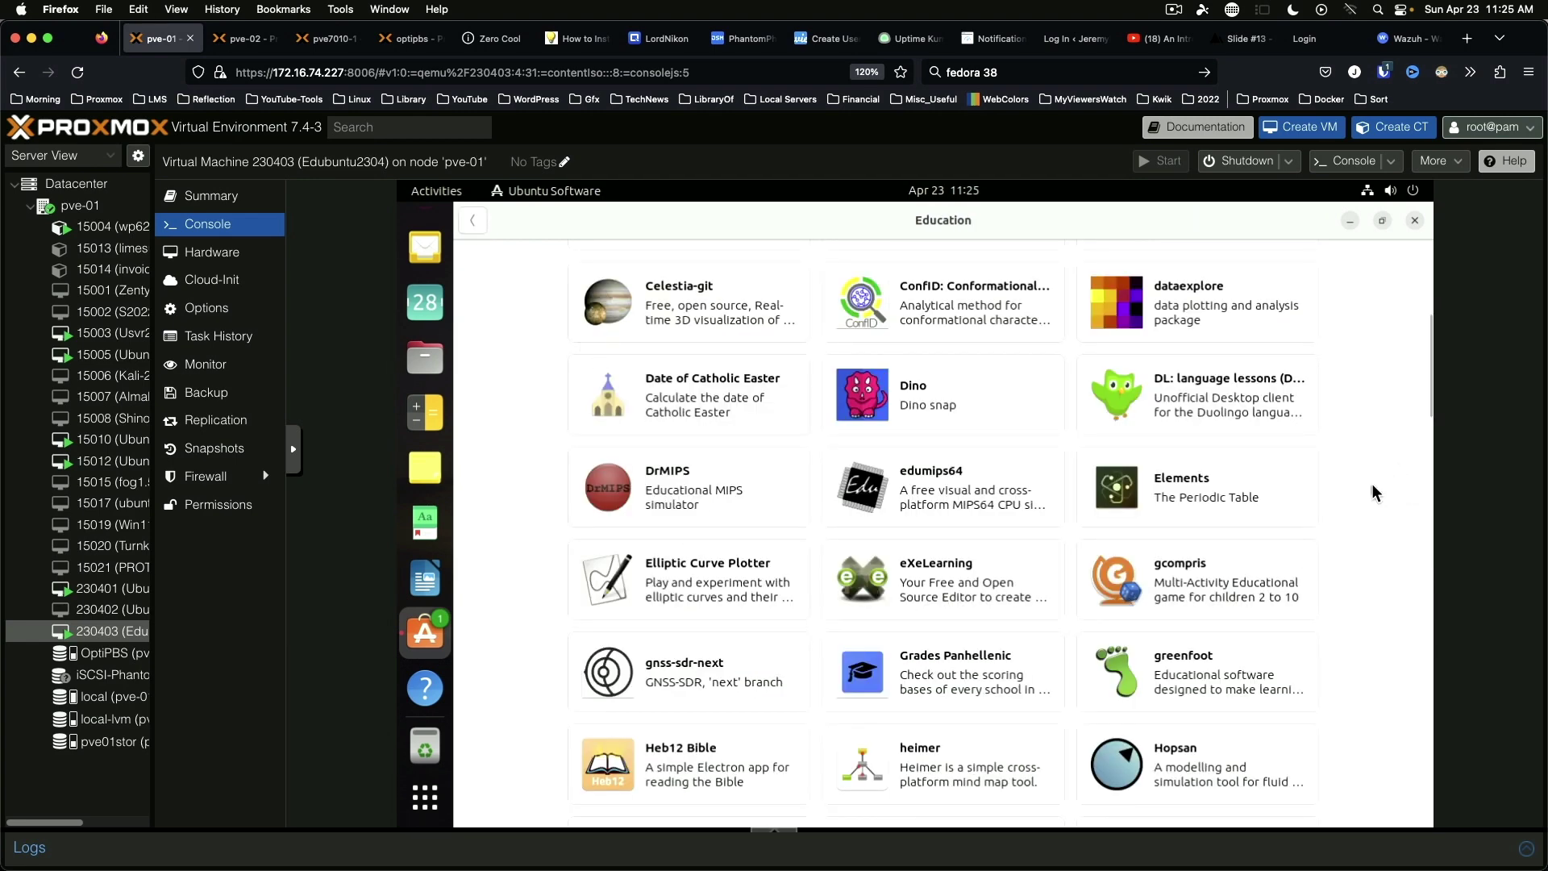
scroll(1372, 487, down, 3)
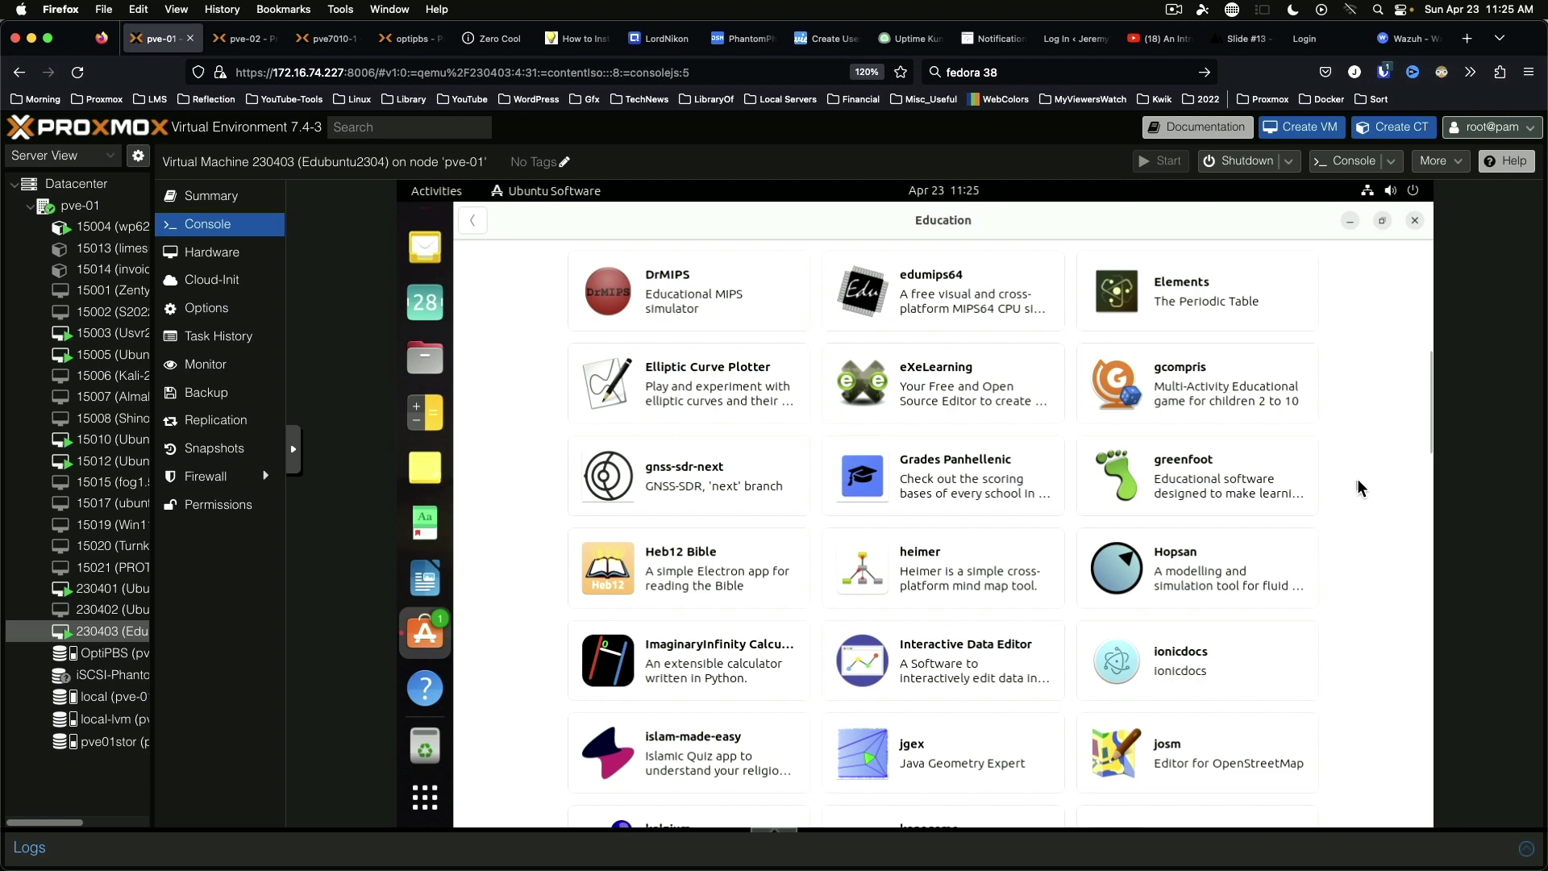
scroll(1362, 487, down, 5)
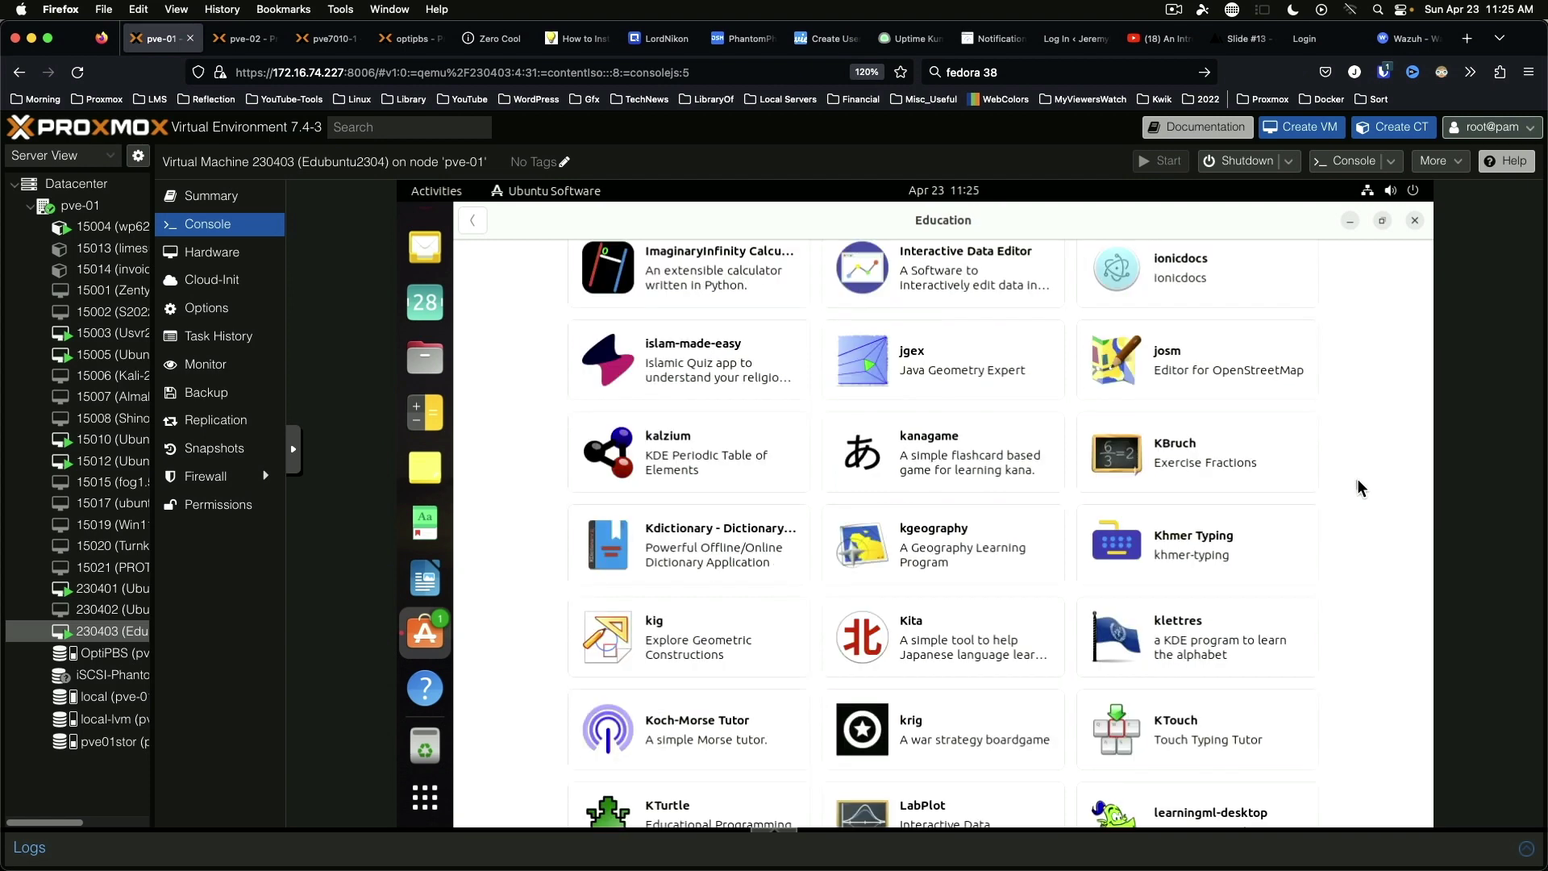
scroll(1362, 487, down, 2)
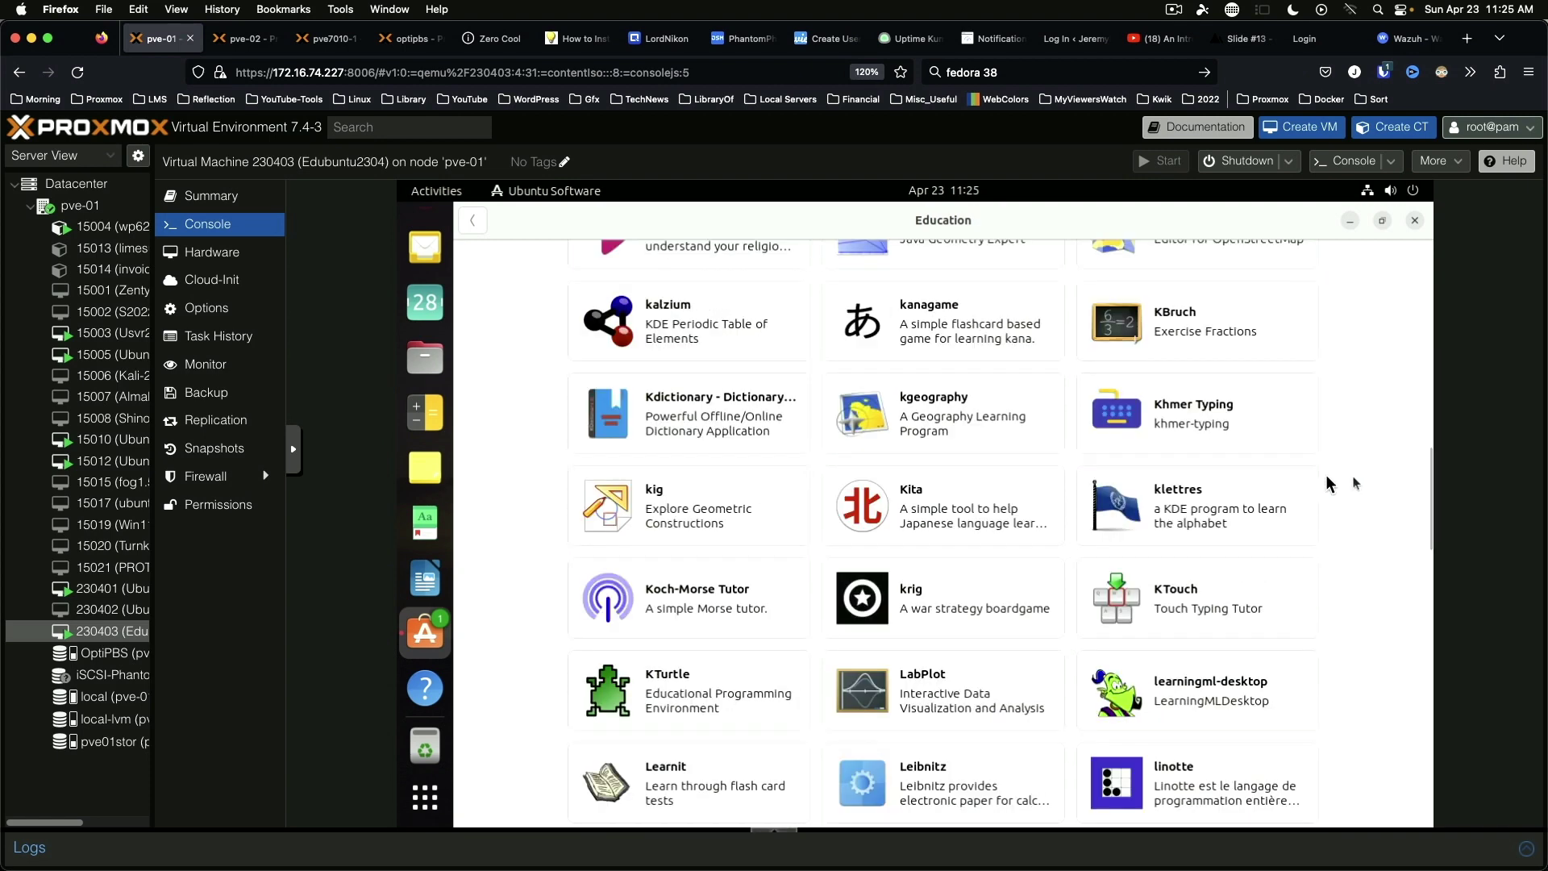
Step: Install kalzium with the account password, check its permissions, then open Meitnerium (109) in Kalzium
click(723, 317)
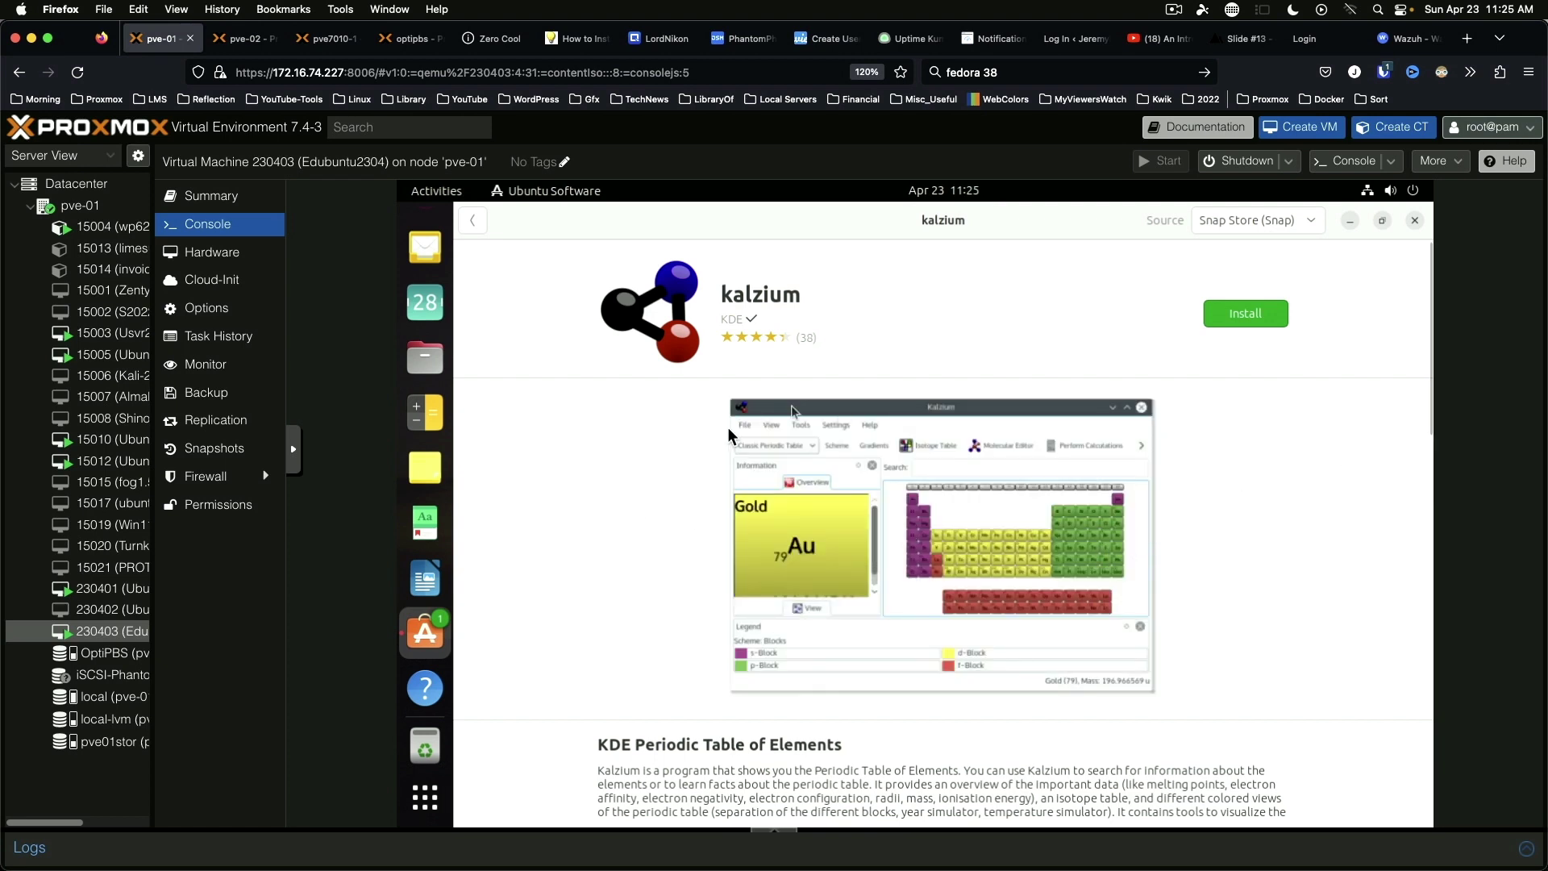
click(1247, 313)
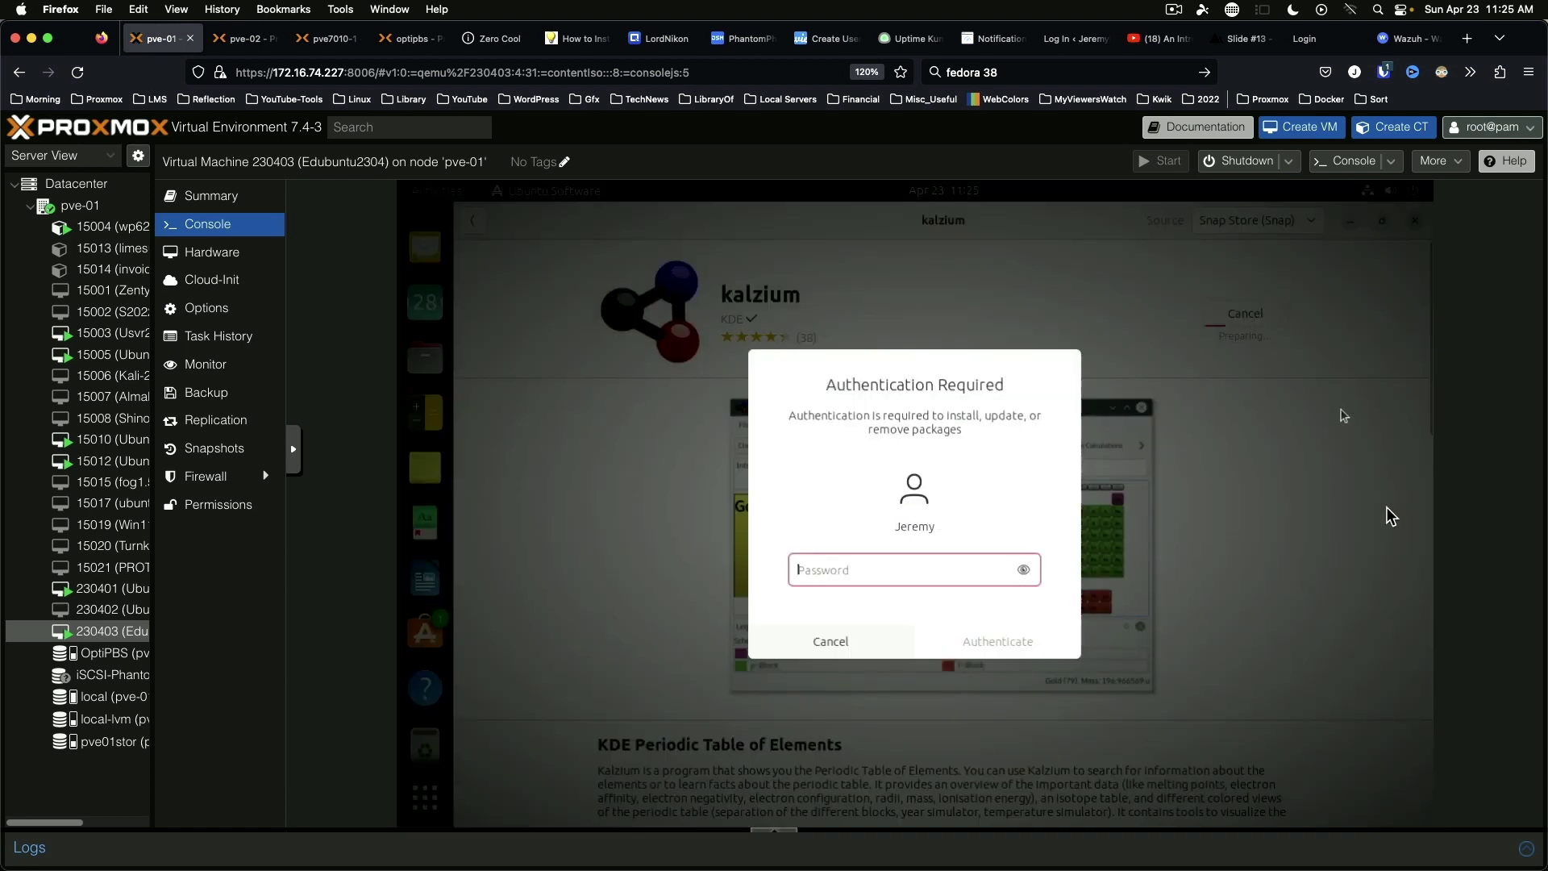
text(•••••••••••)
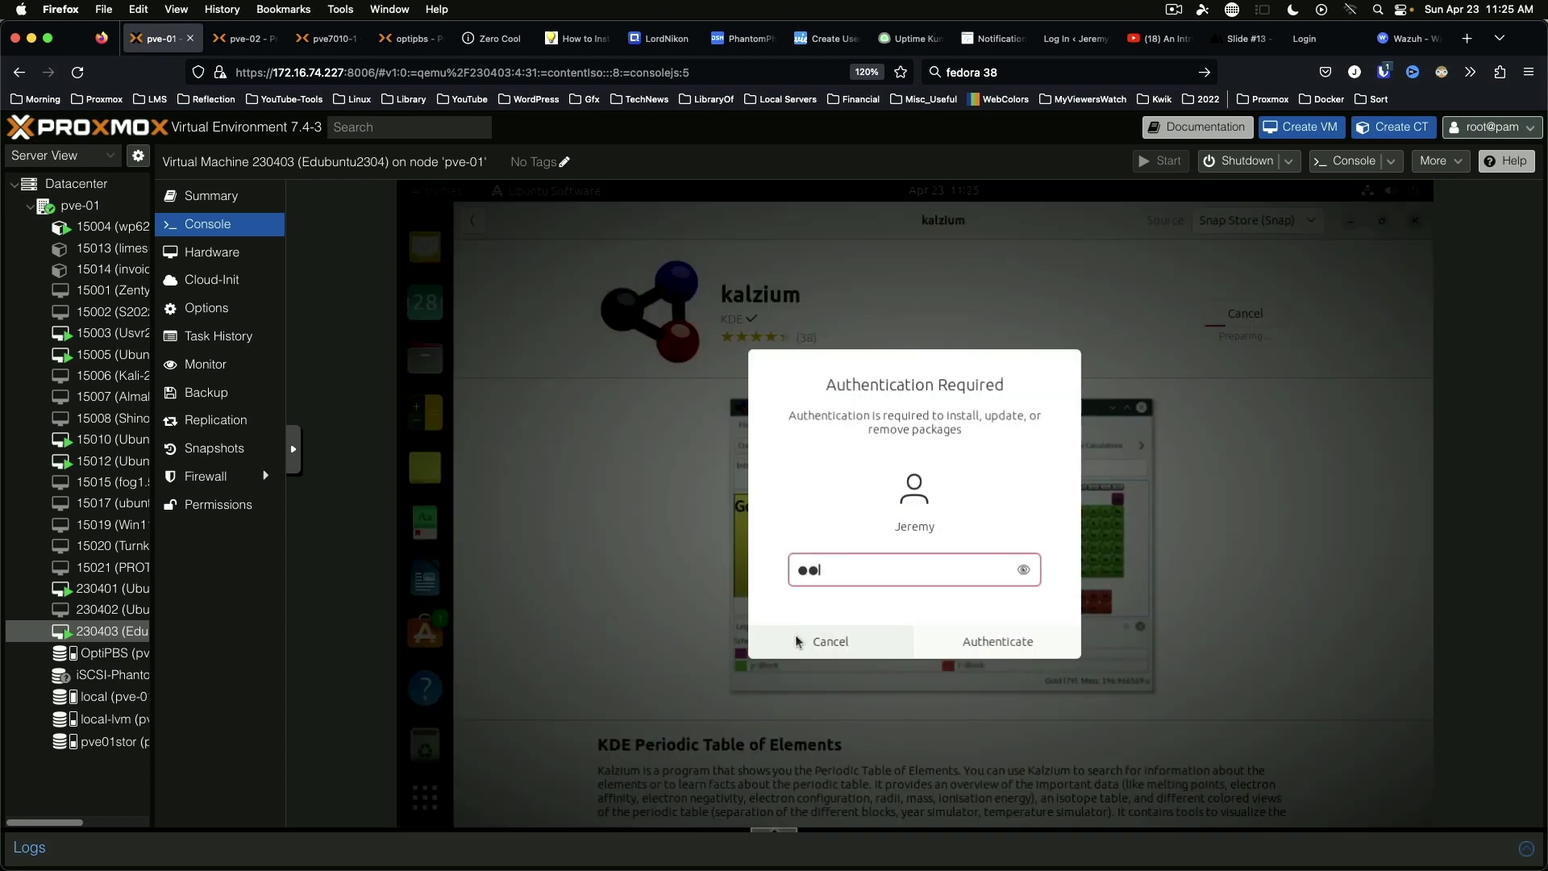
key(Return)
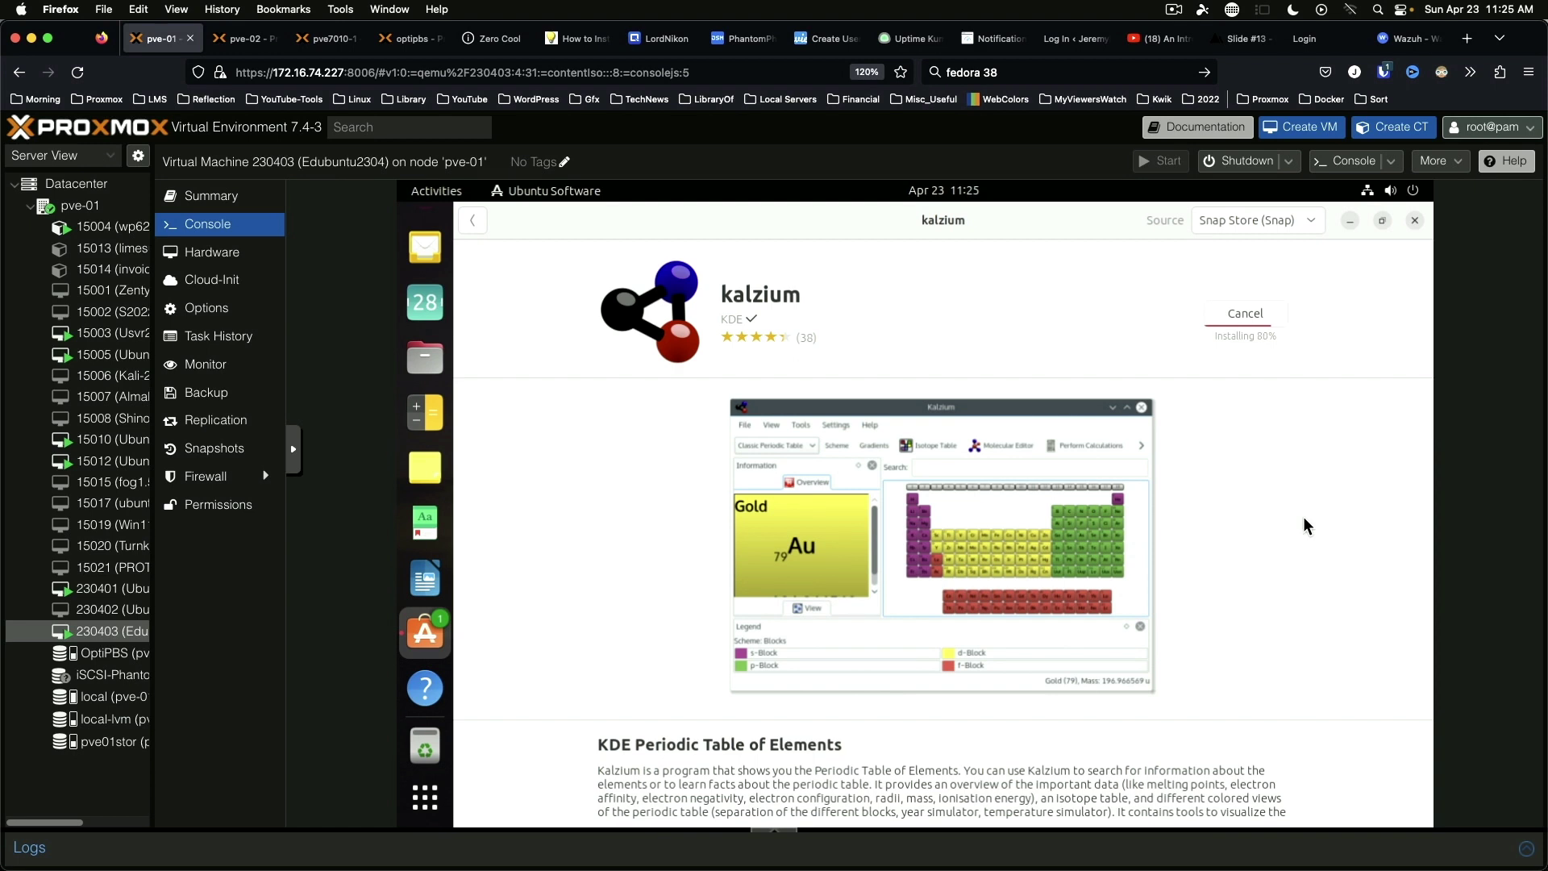
click(1246, 313)
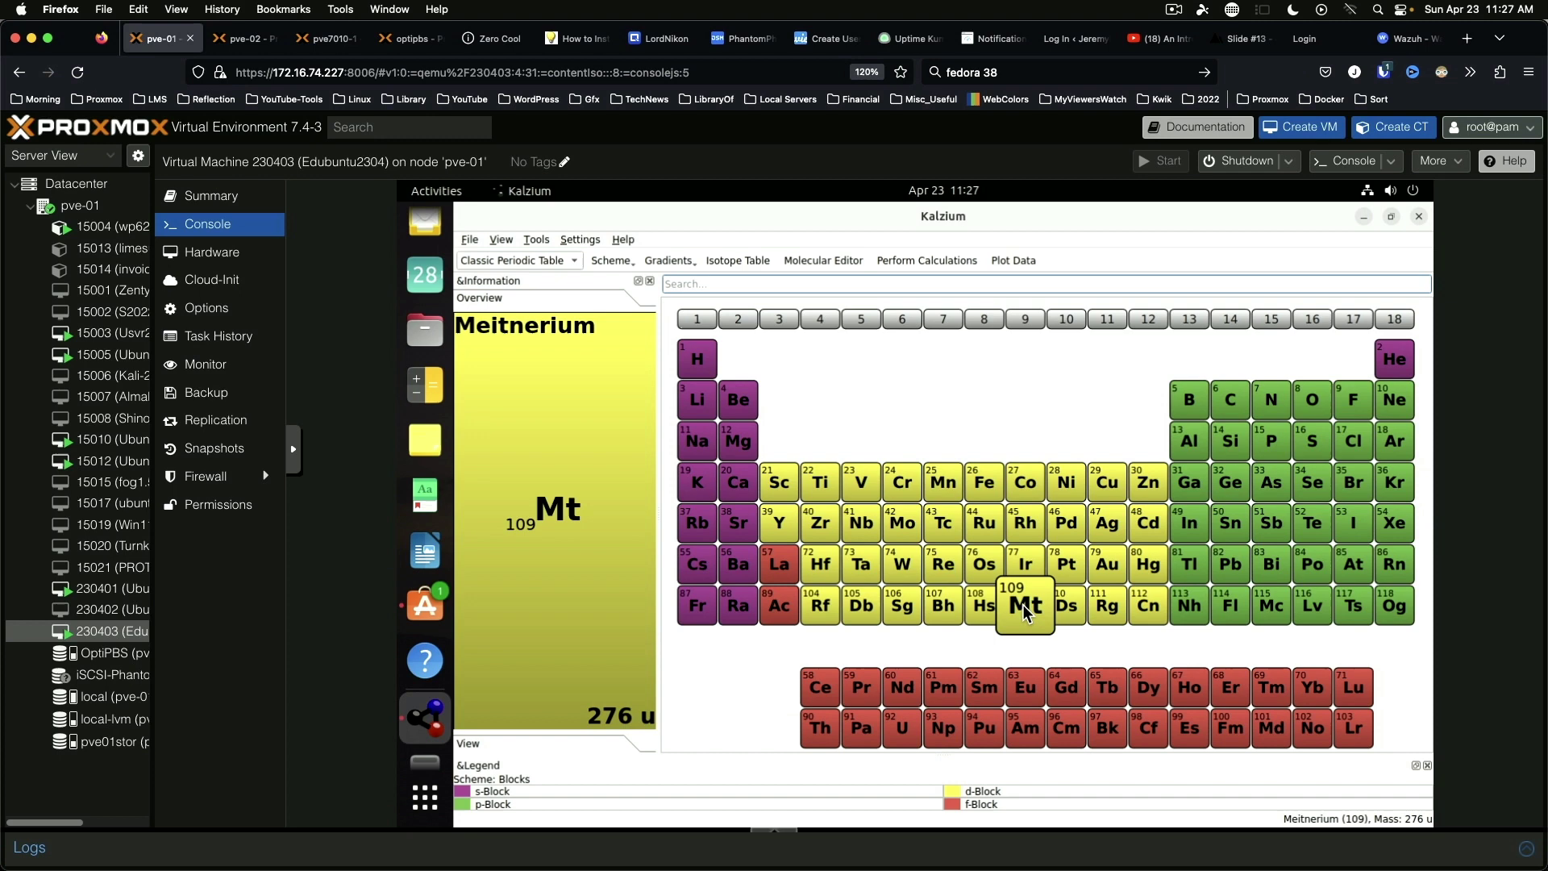
click(1023, 597)
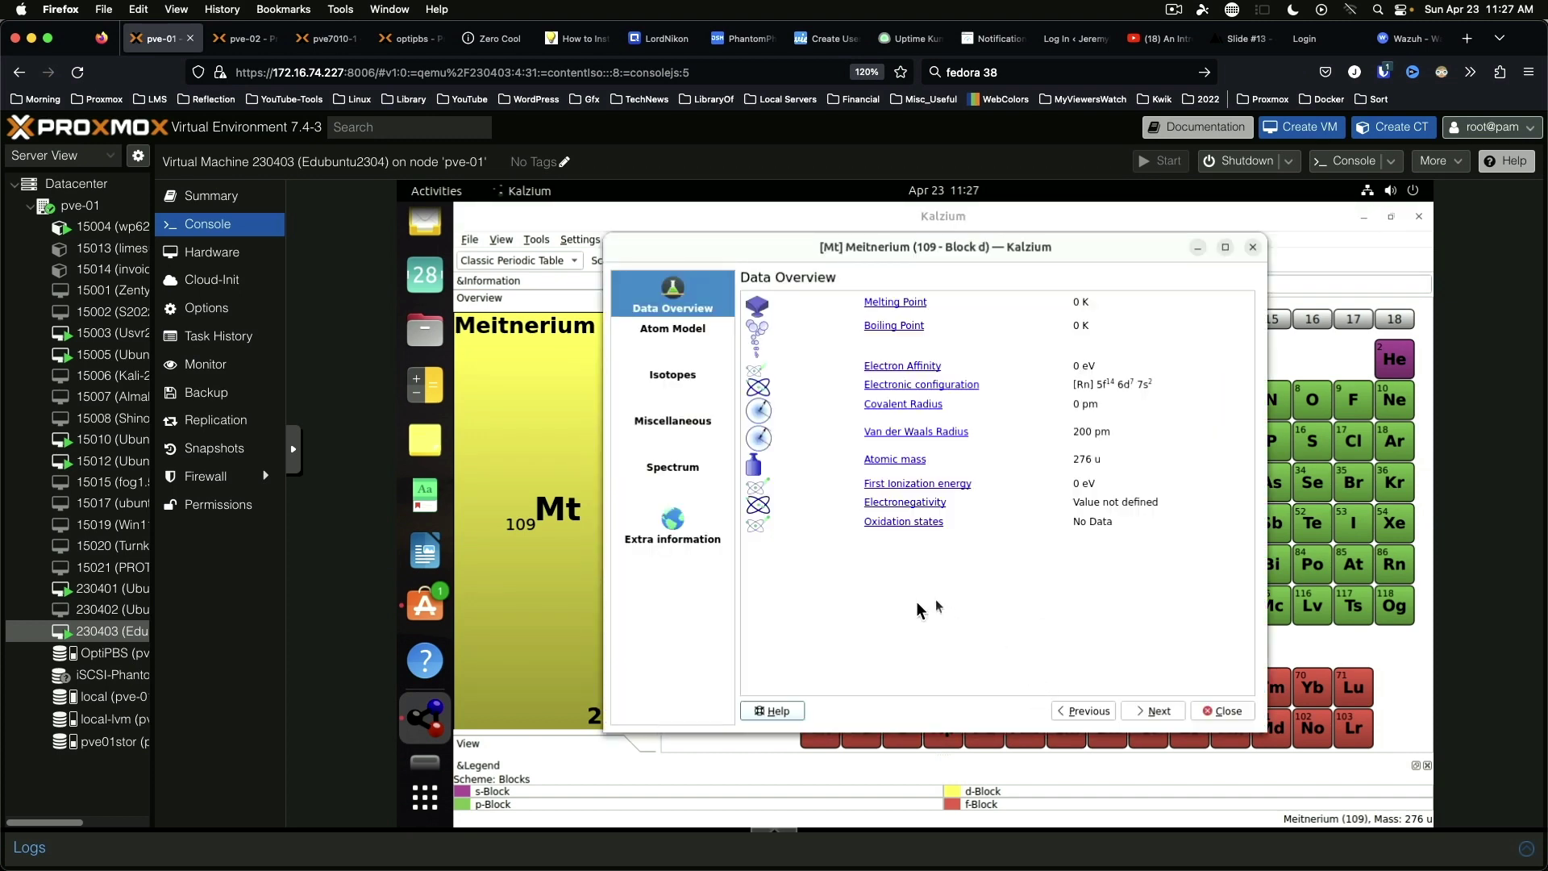
Step: Browse Meitnerium's atom model, isotopes, miscellaneous, spectrum and extra information pages, then close the details
click(653, 335)
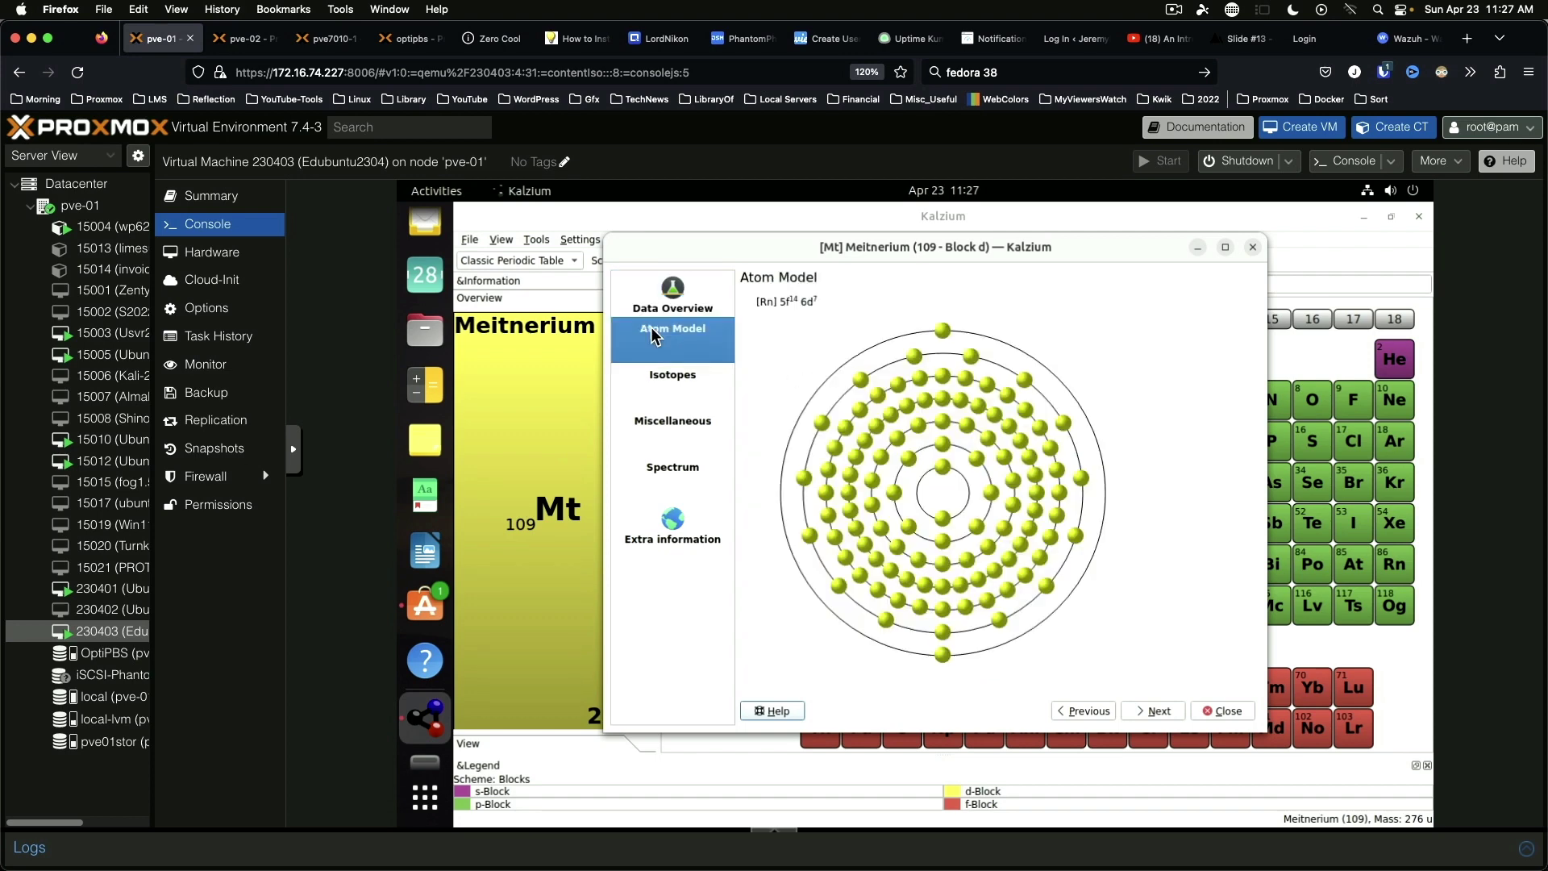
click(651, 376)
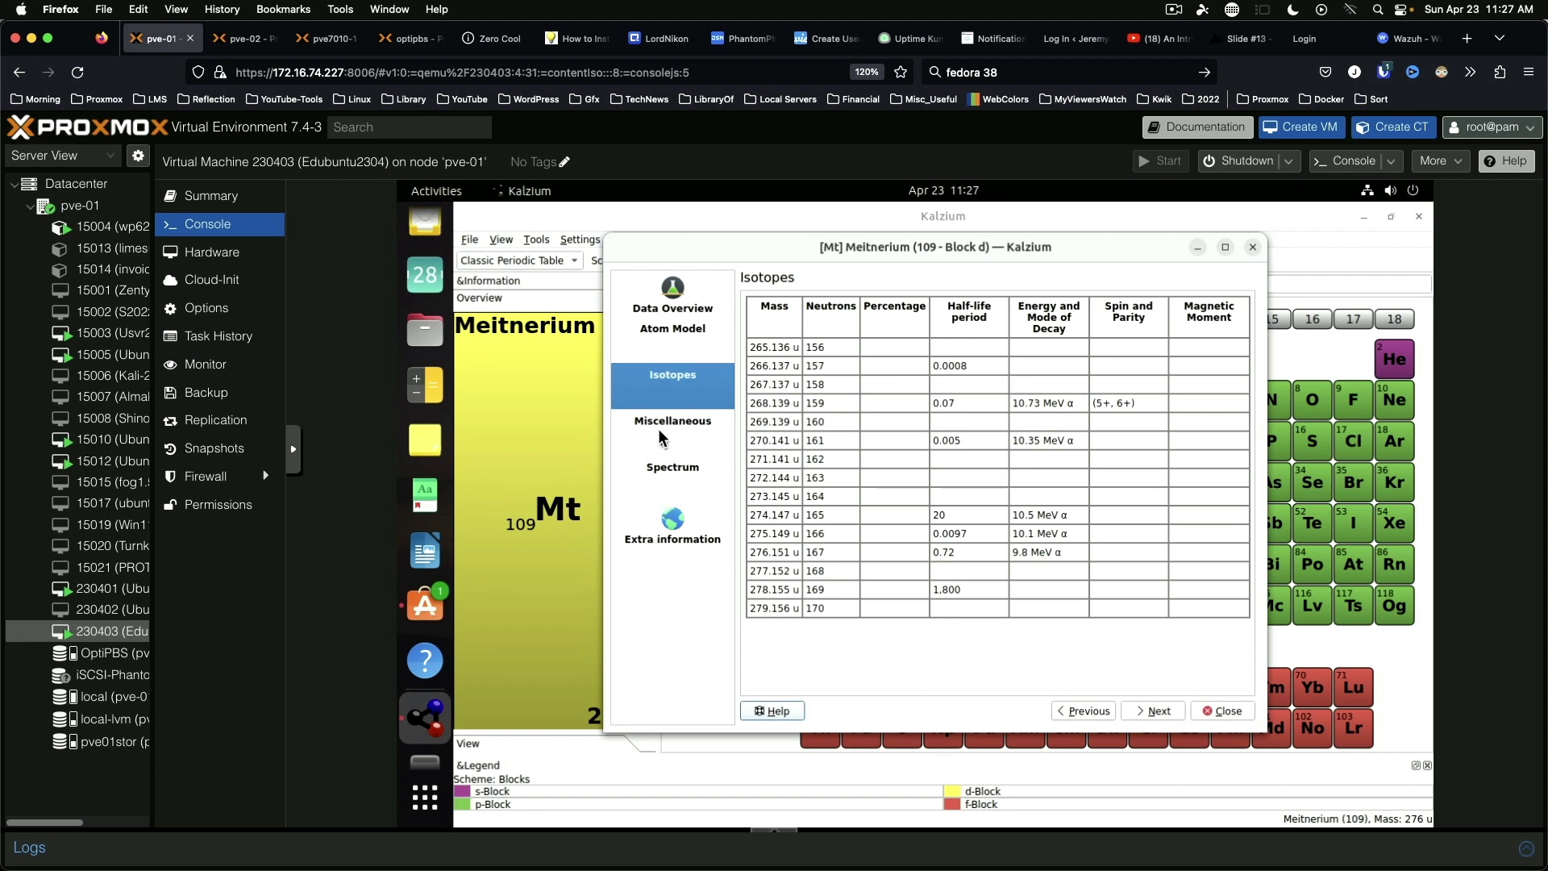
click(660, 436)
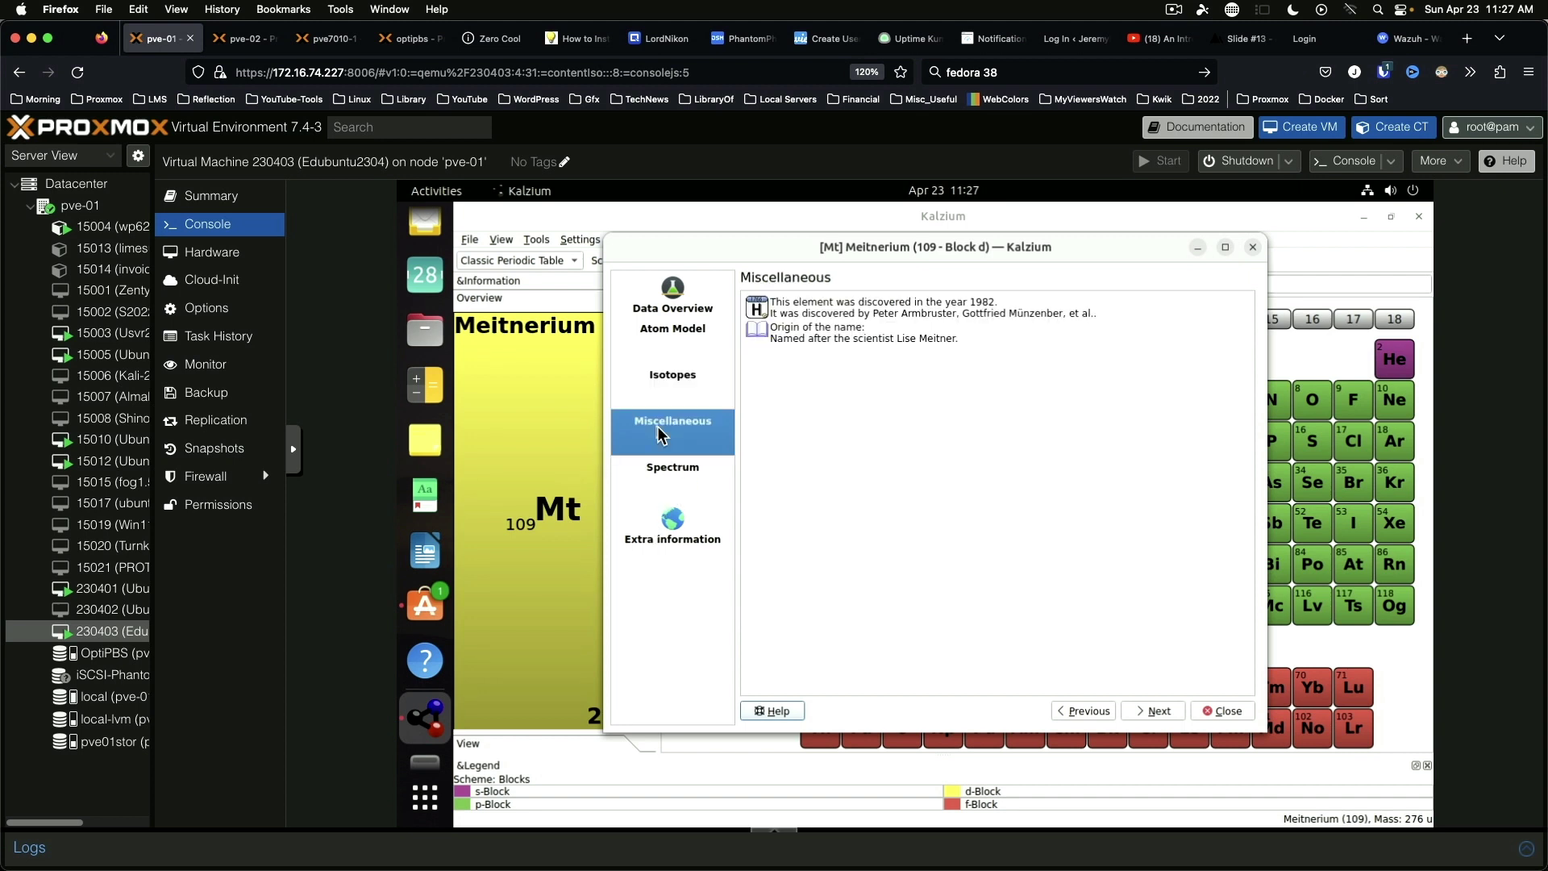
click(669, 469)
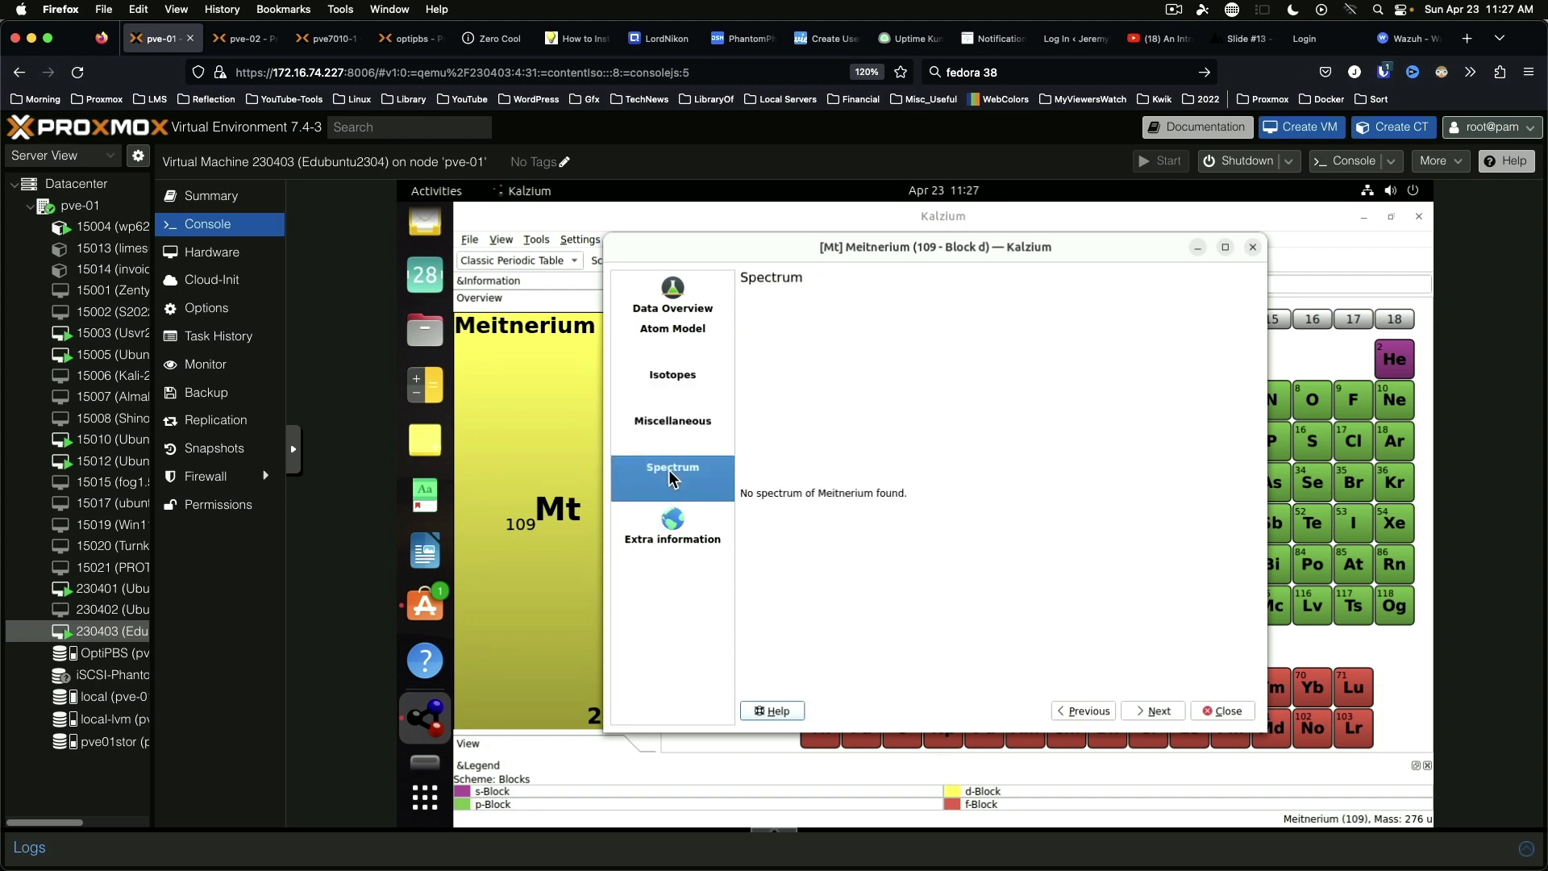
click(692, 522)
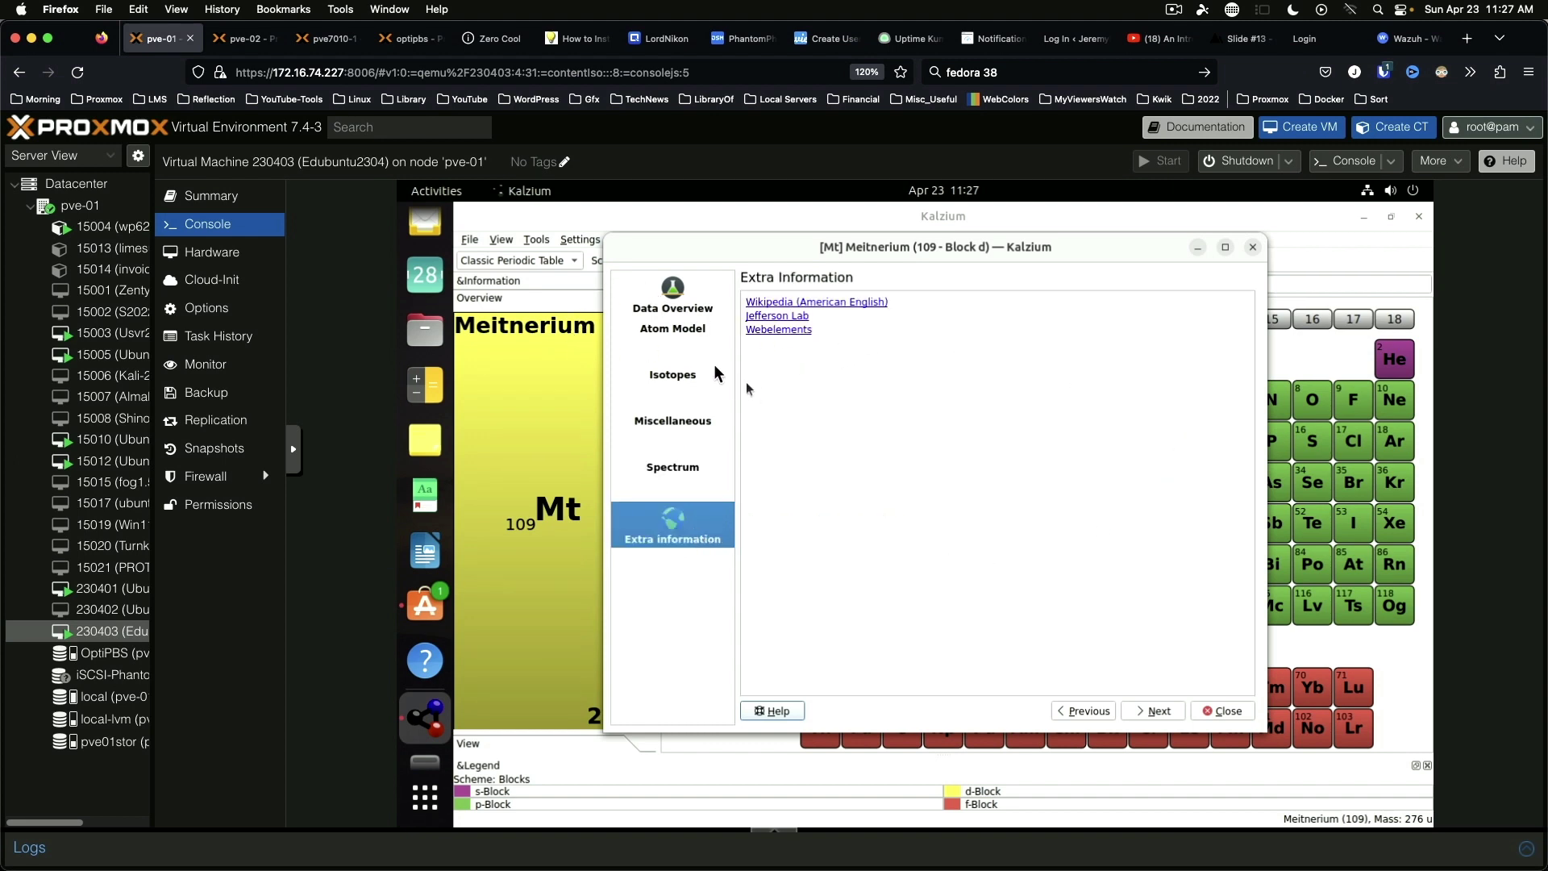
click(690, 305)
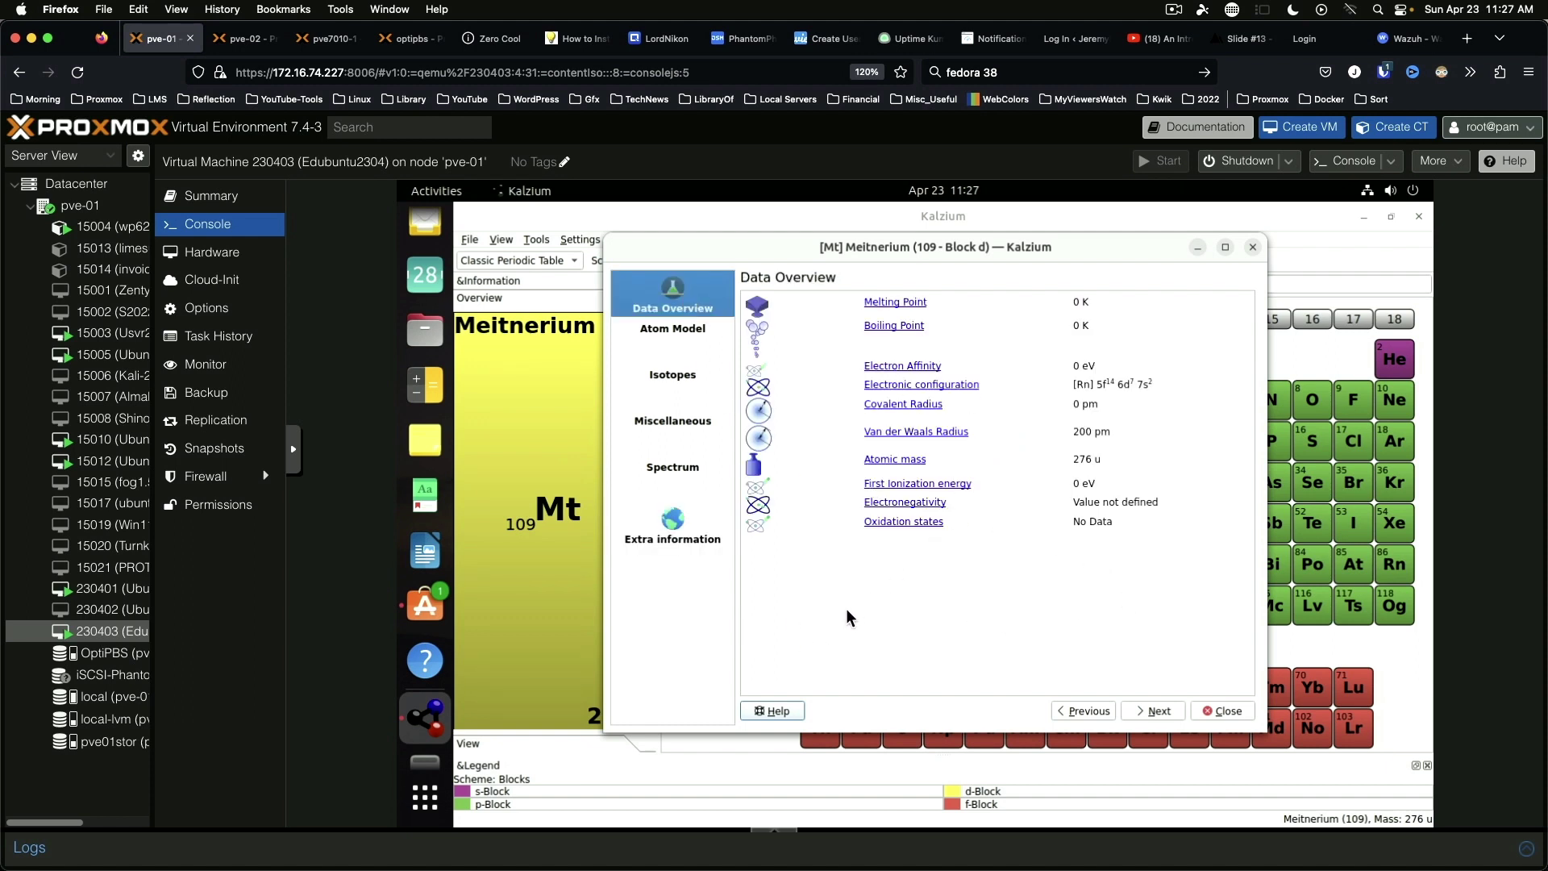
click(1254, 248)
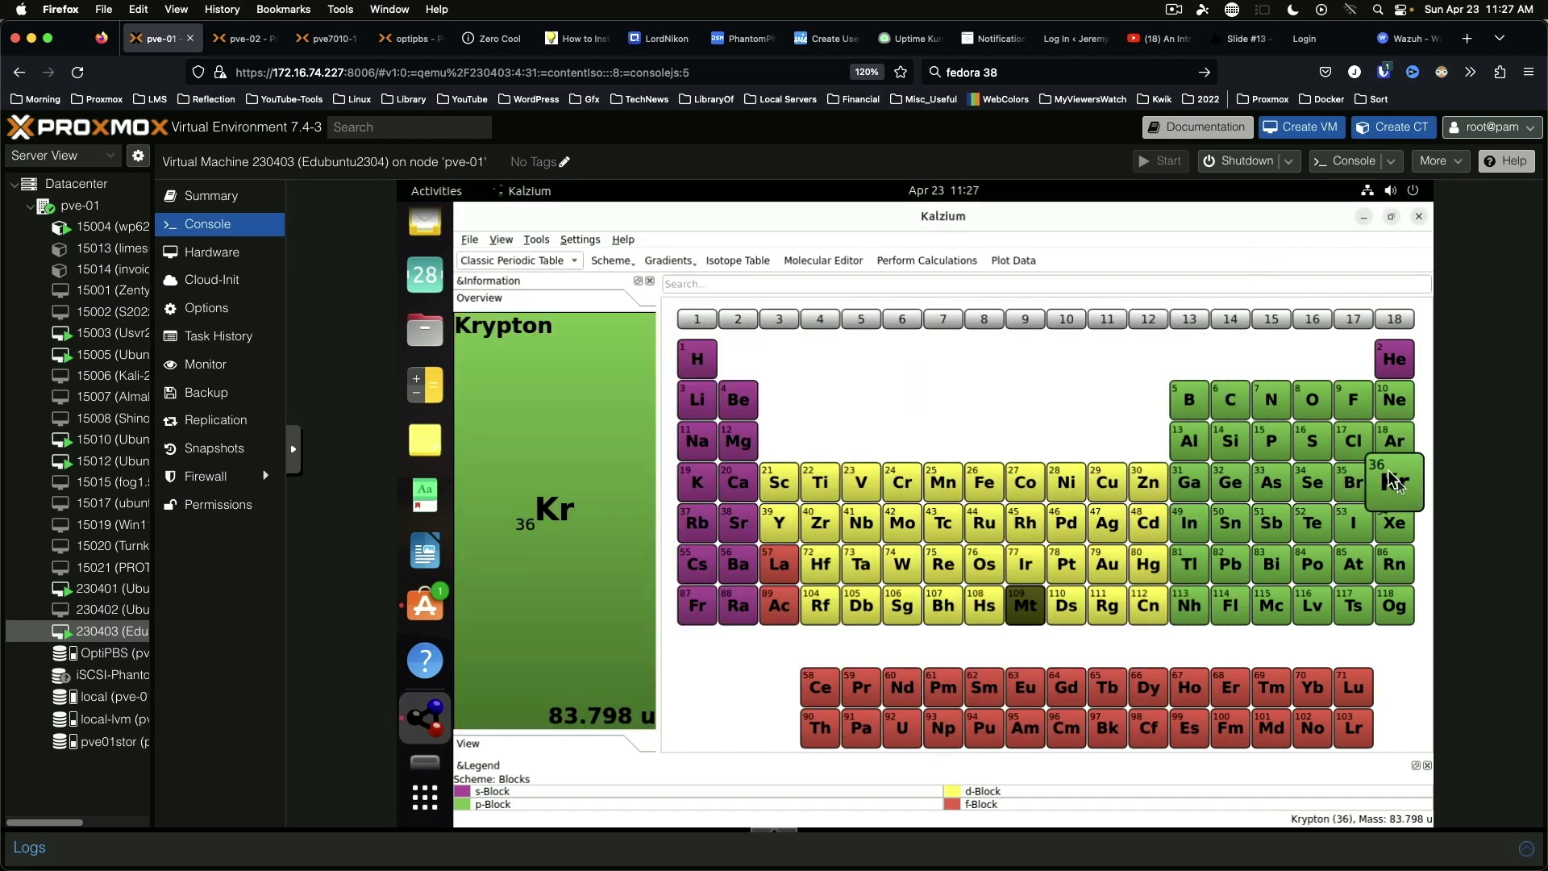
Step: View Helium's atom model, isotopes, discovery, spectrum and links, close Kalzium, and return to Education
click(1396, 363)
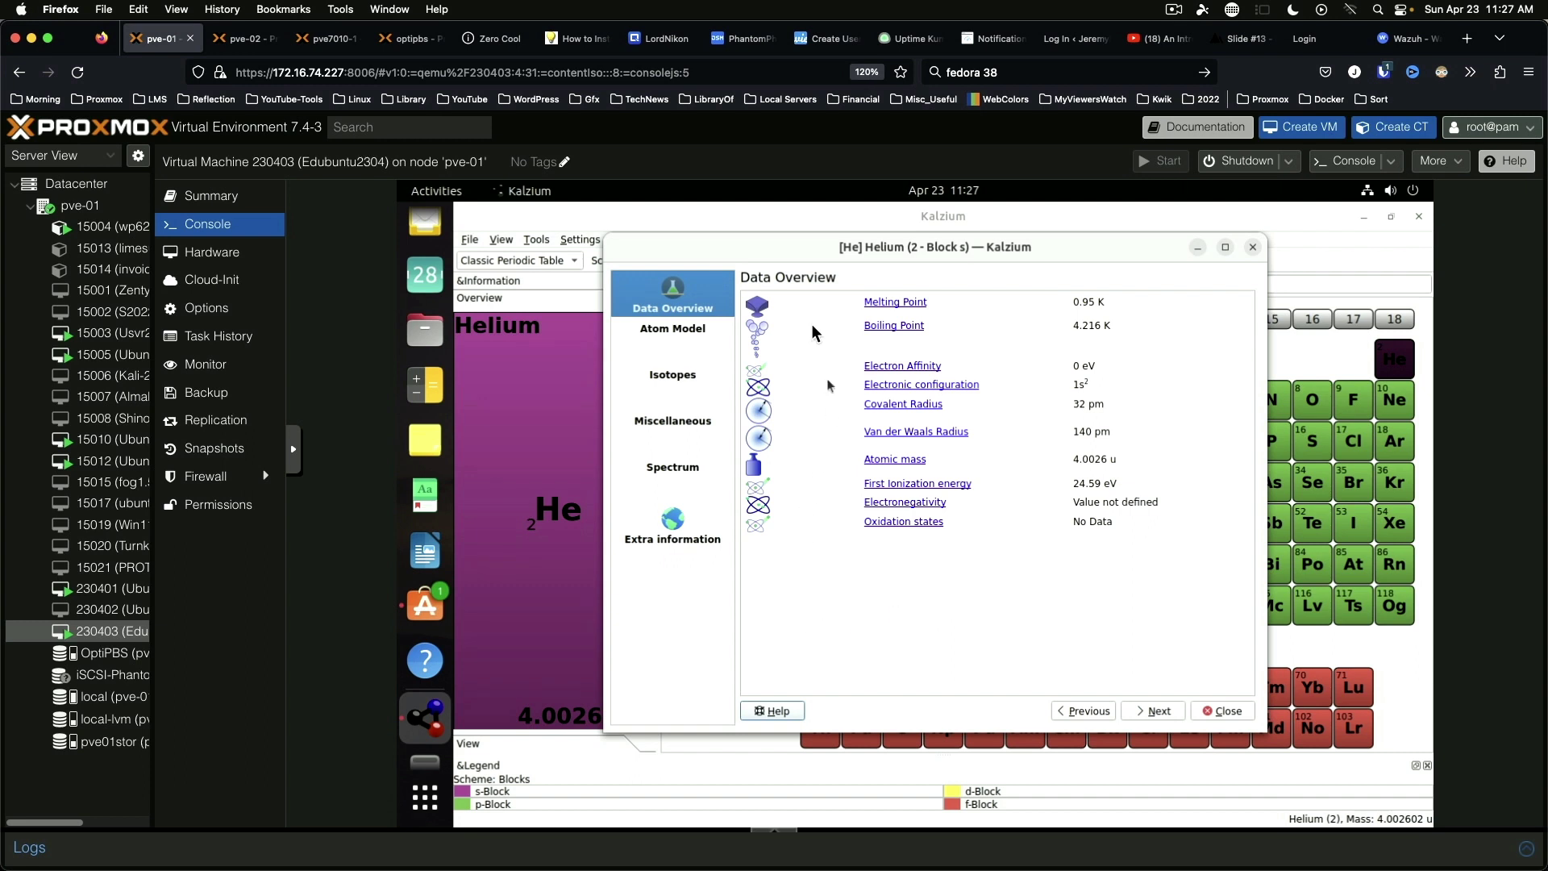
click(666, 339)
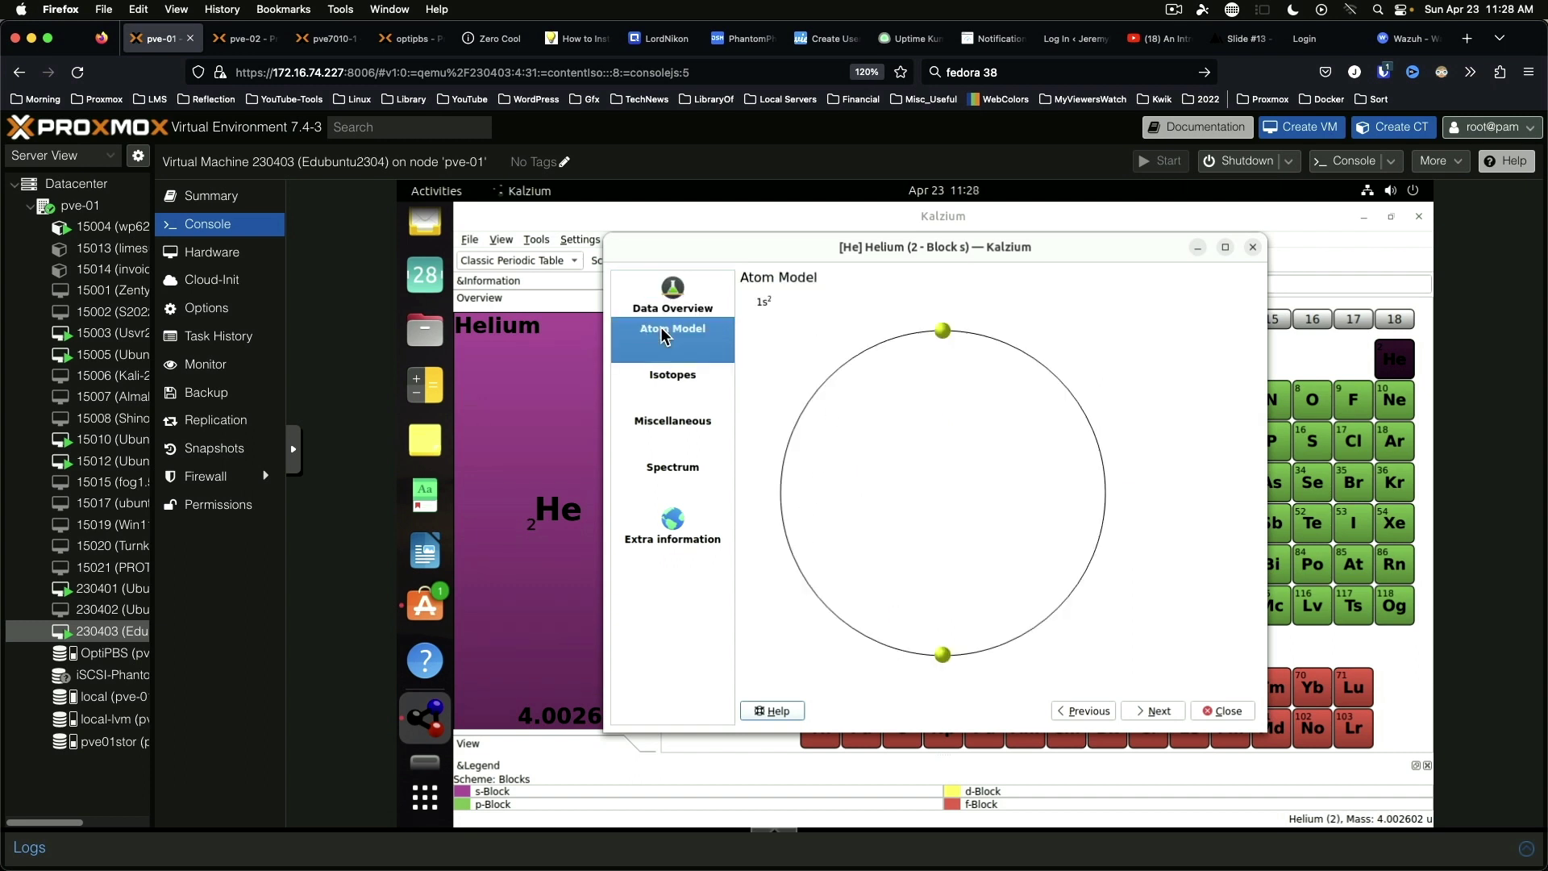
click(691, 381)
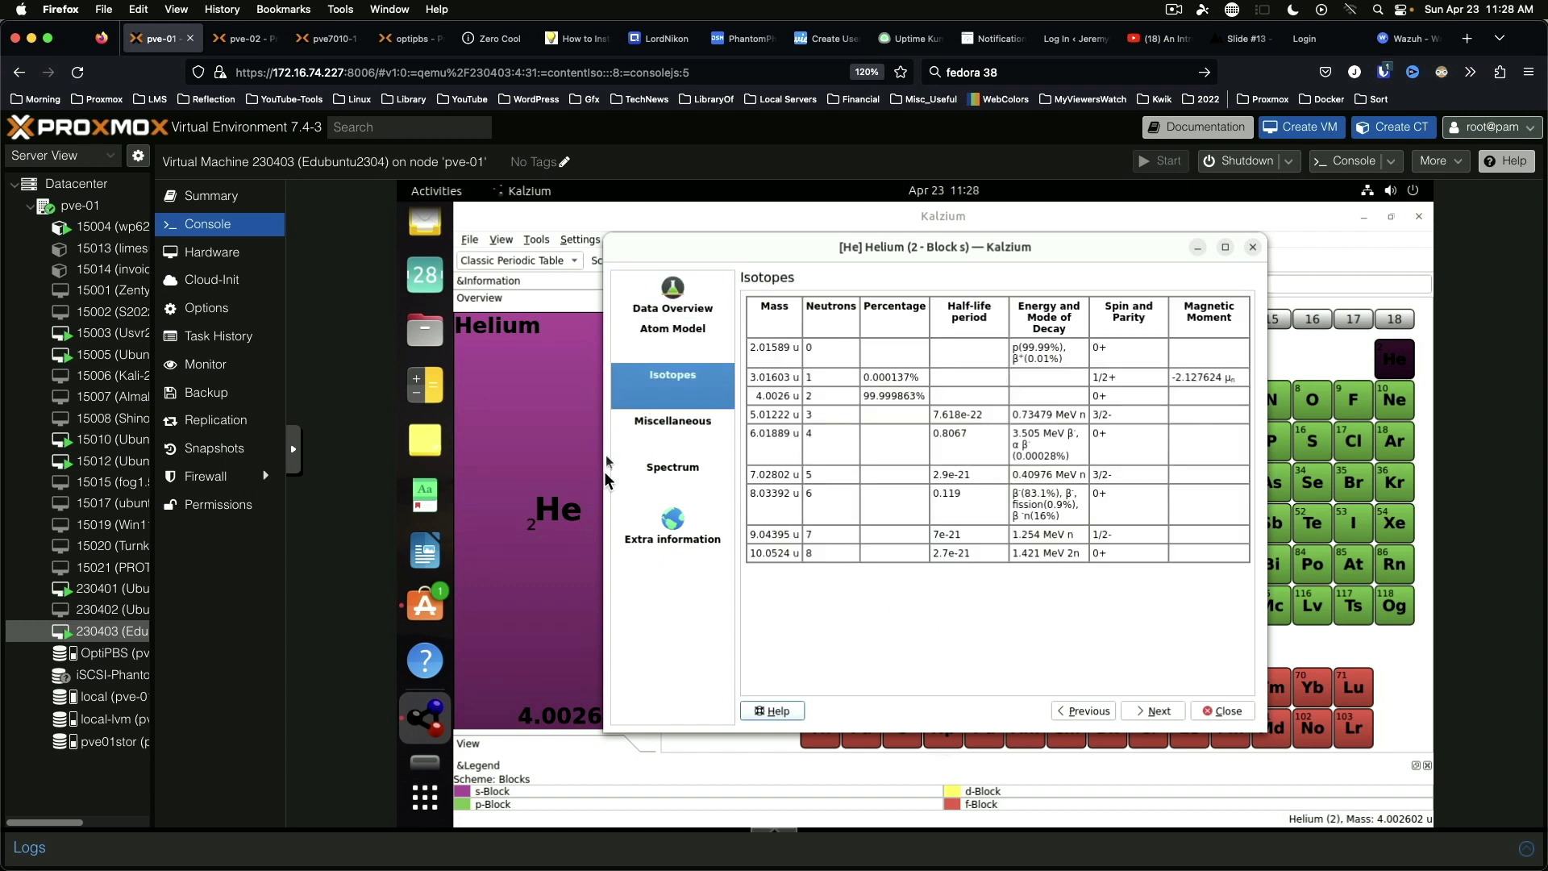
click(661, 427)
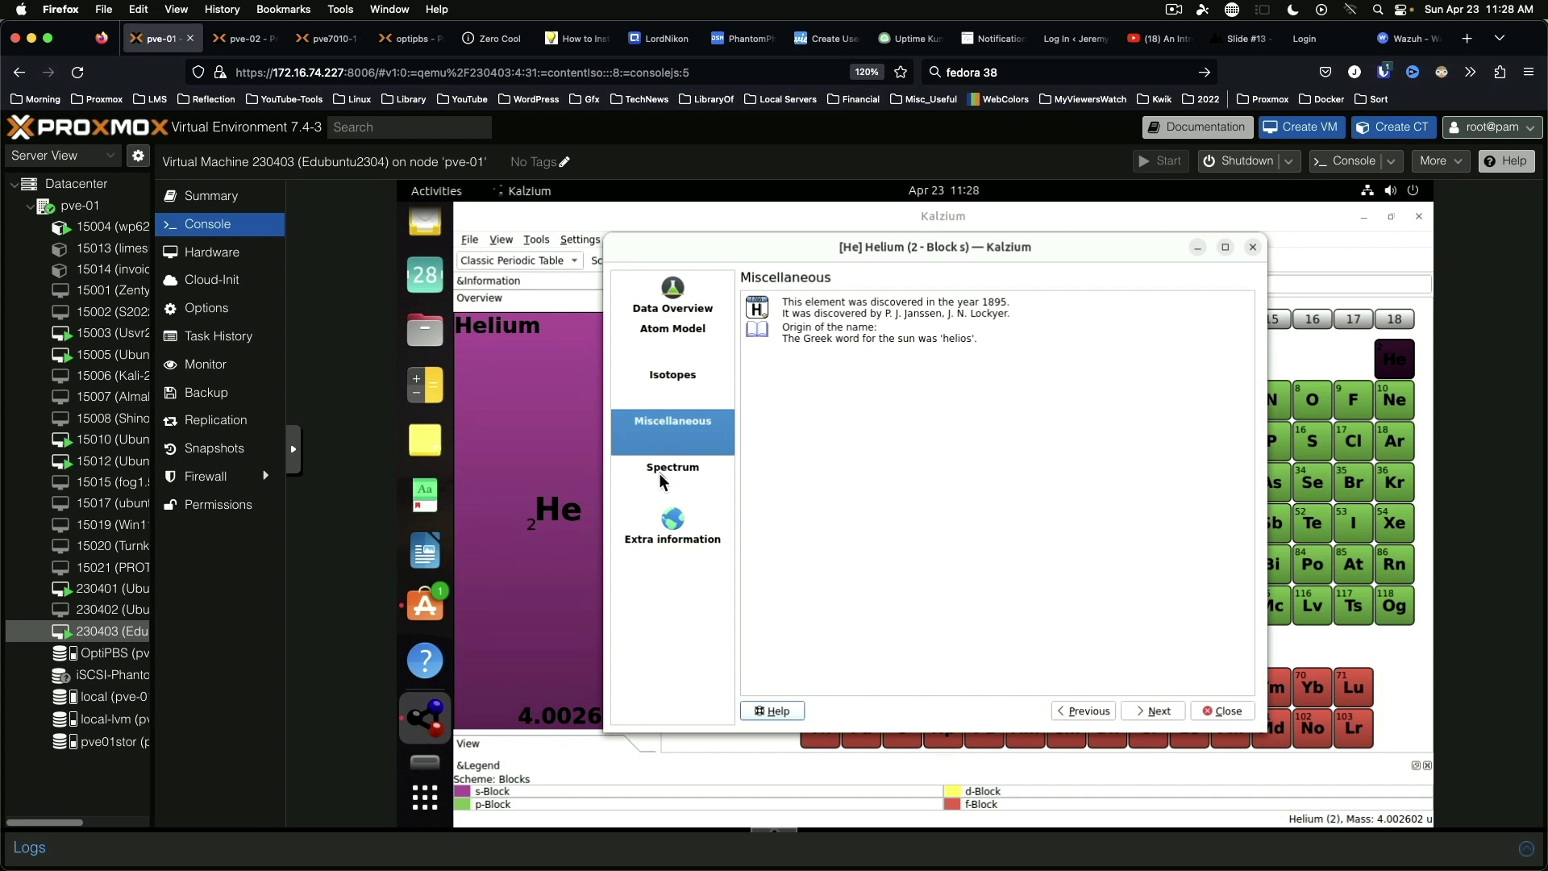
click(662, 480)
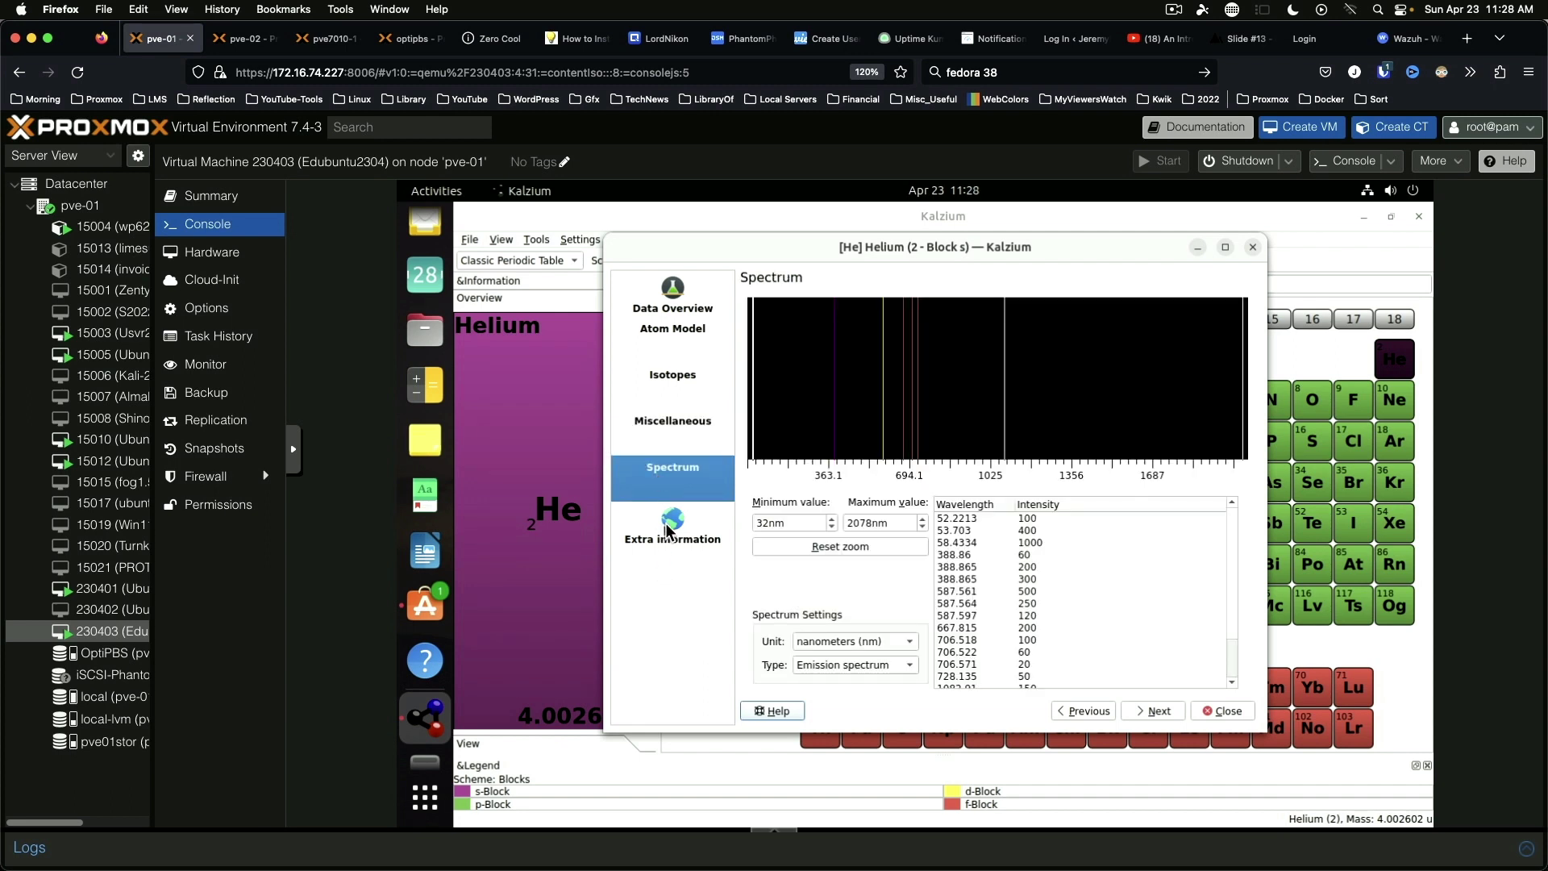
click(666, 533)
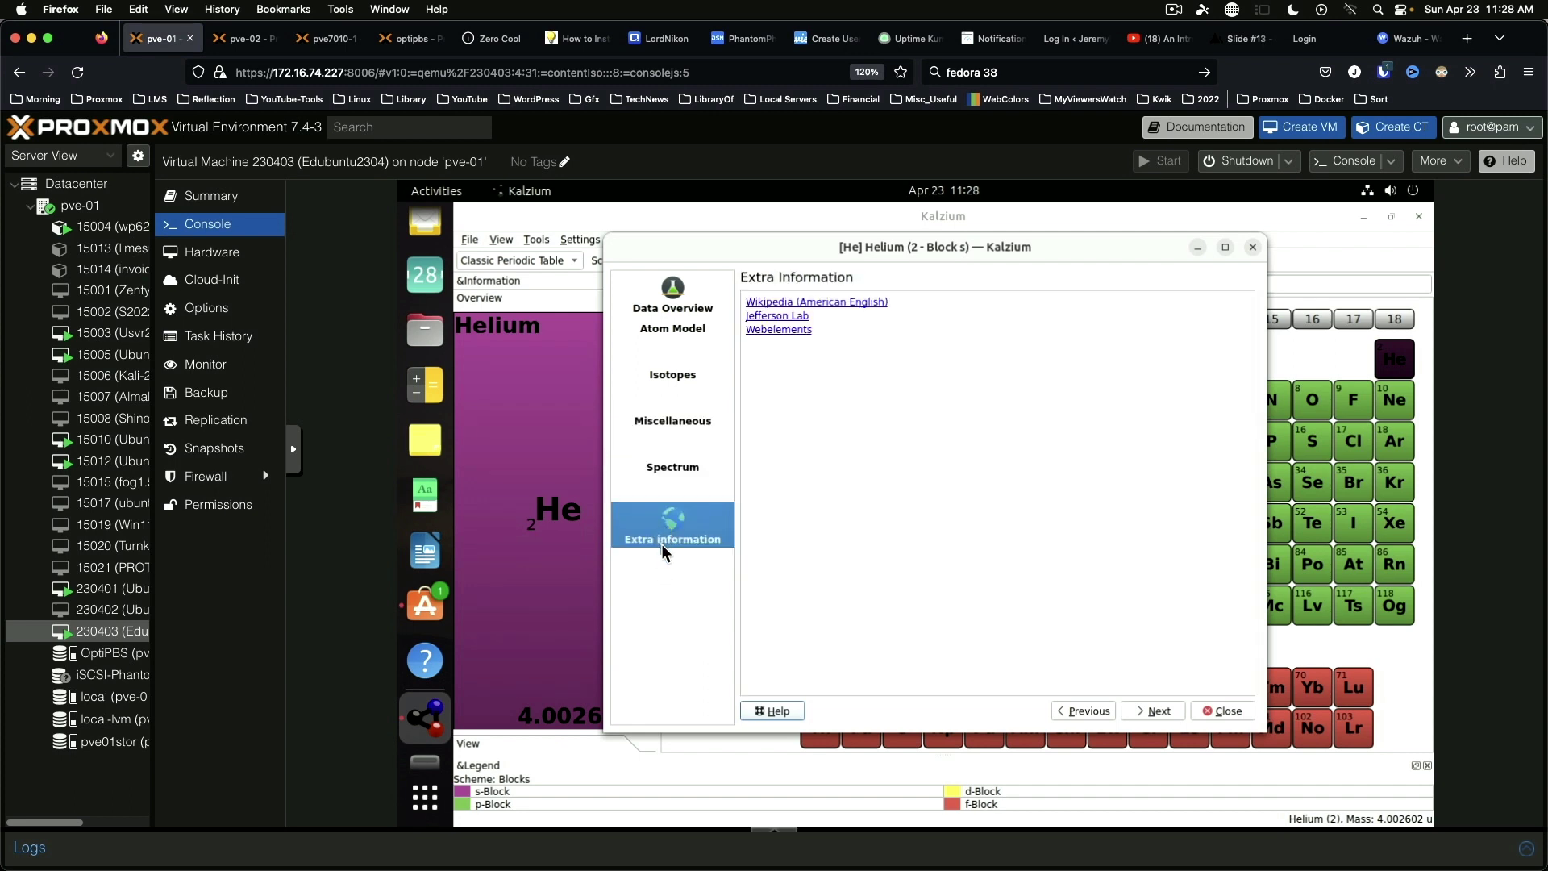
click(1254, 249)
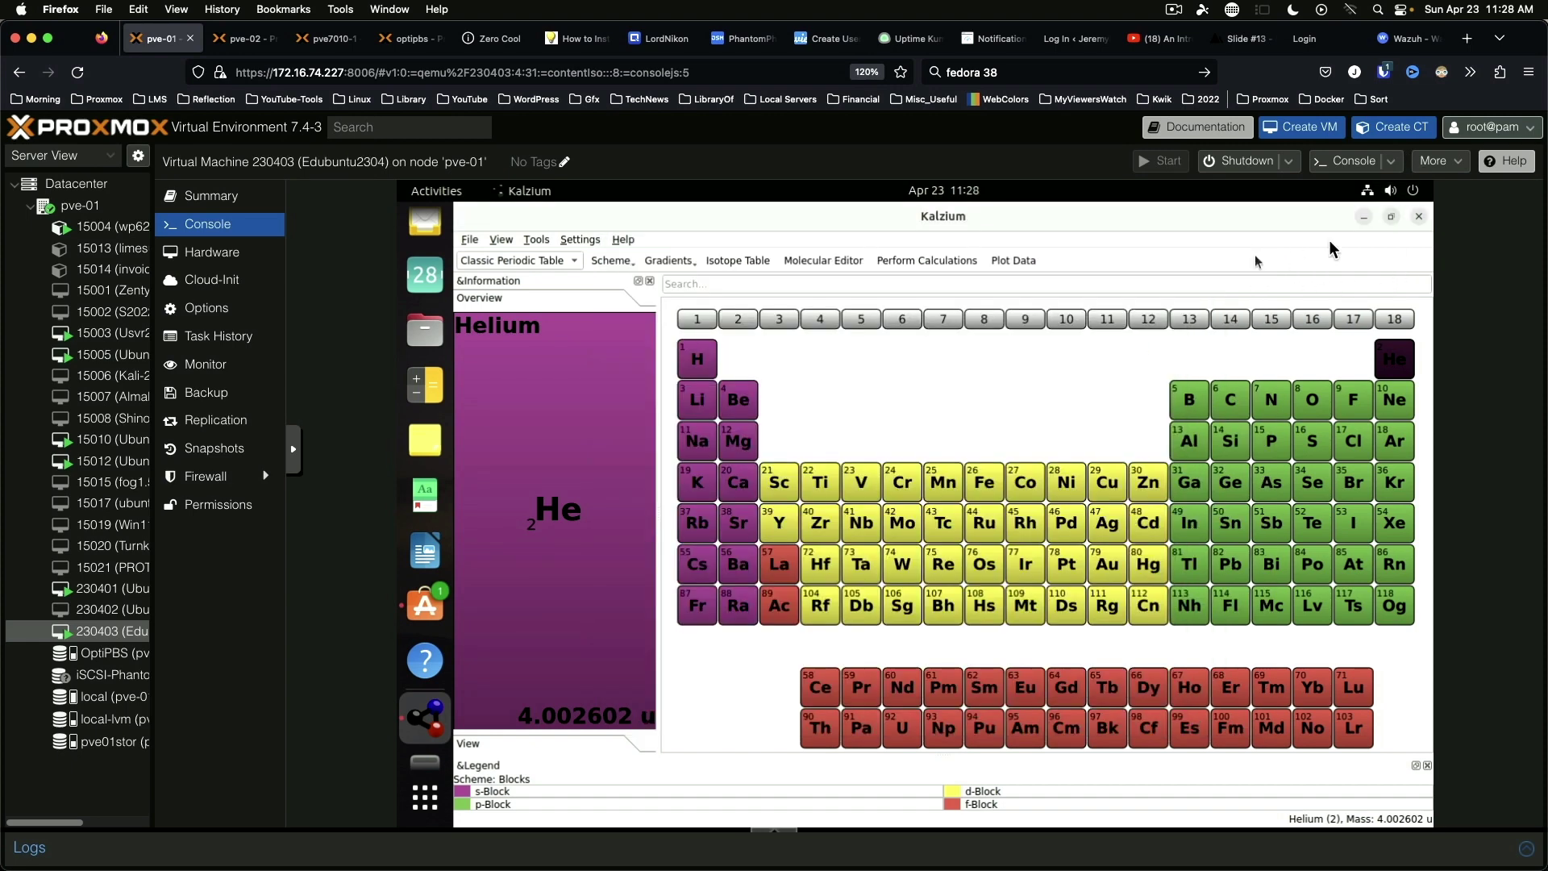
click(1419, 218)
click(474, 219)
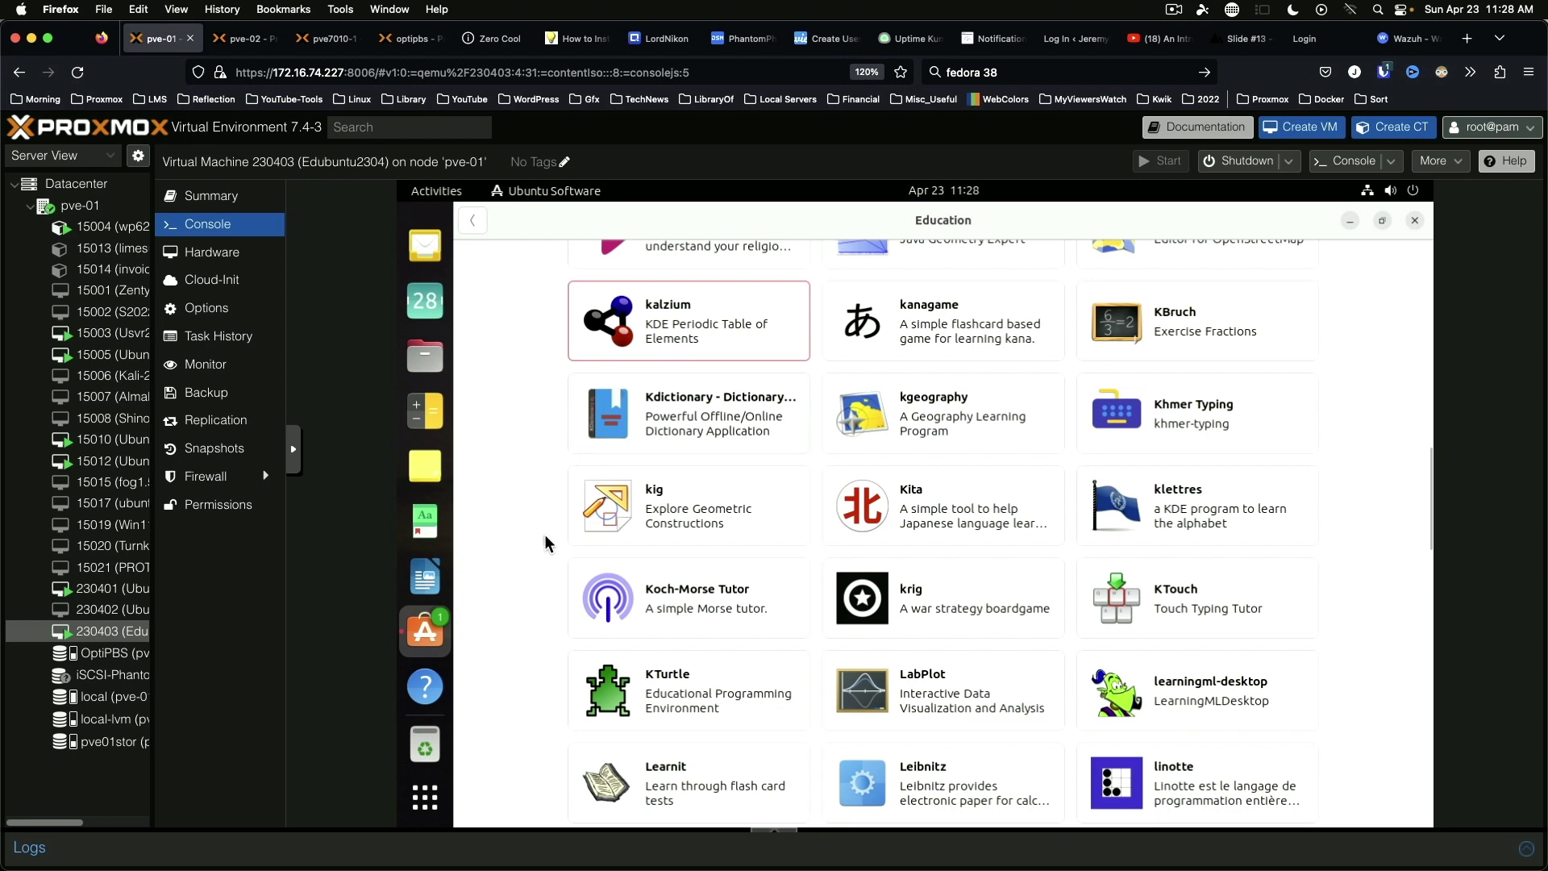
scroll(545, 547, down, 3)
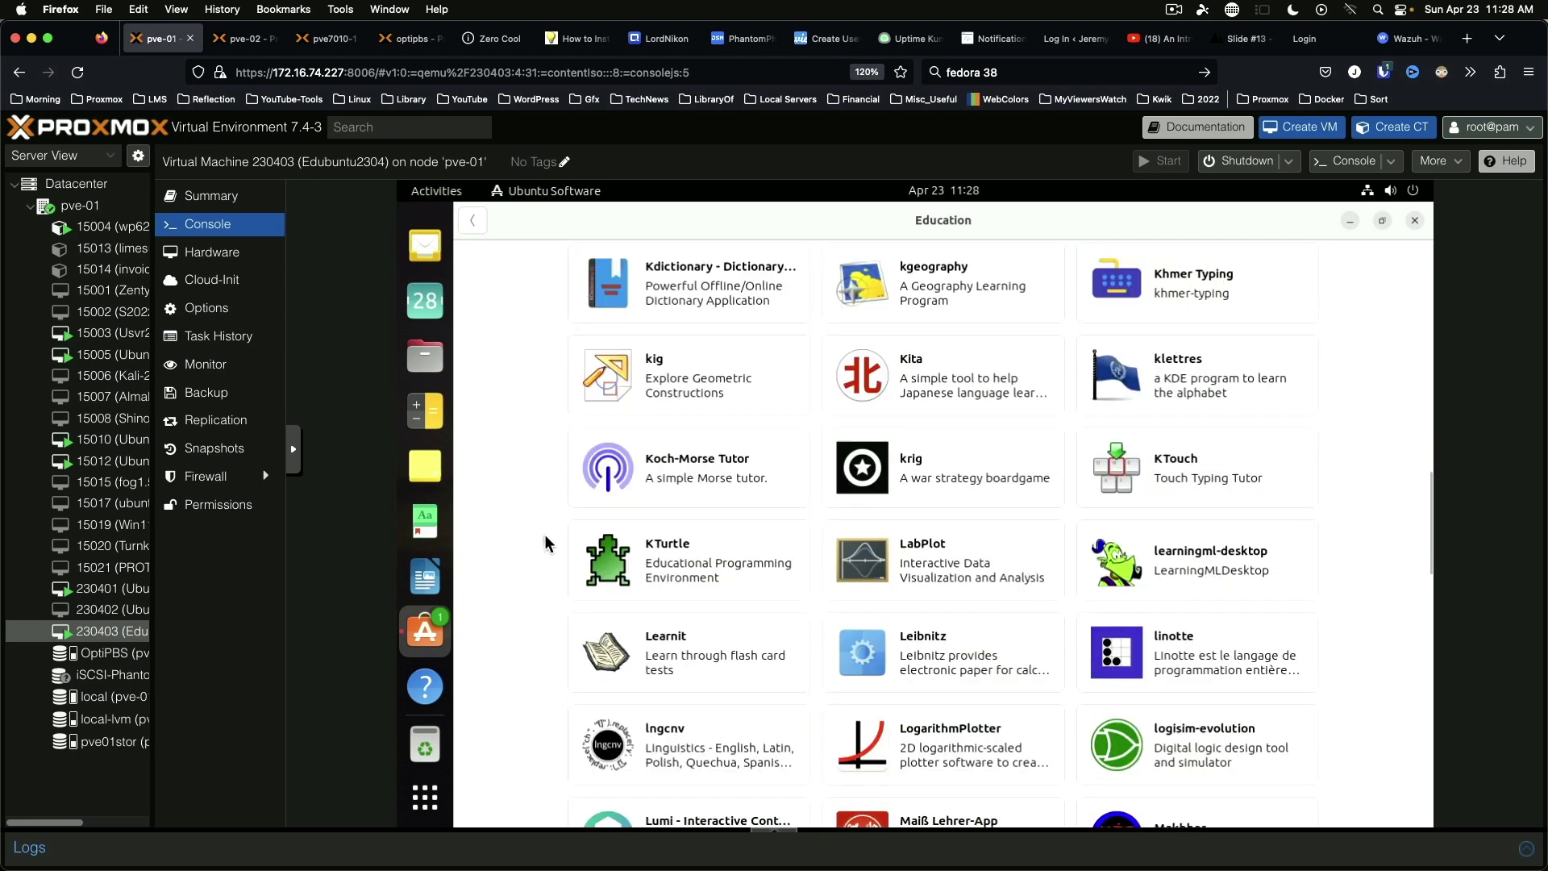
click(680, 462)
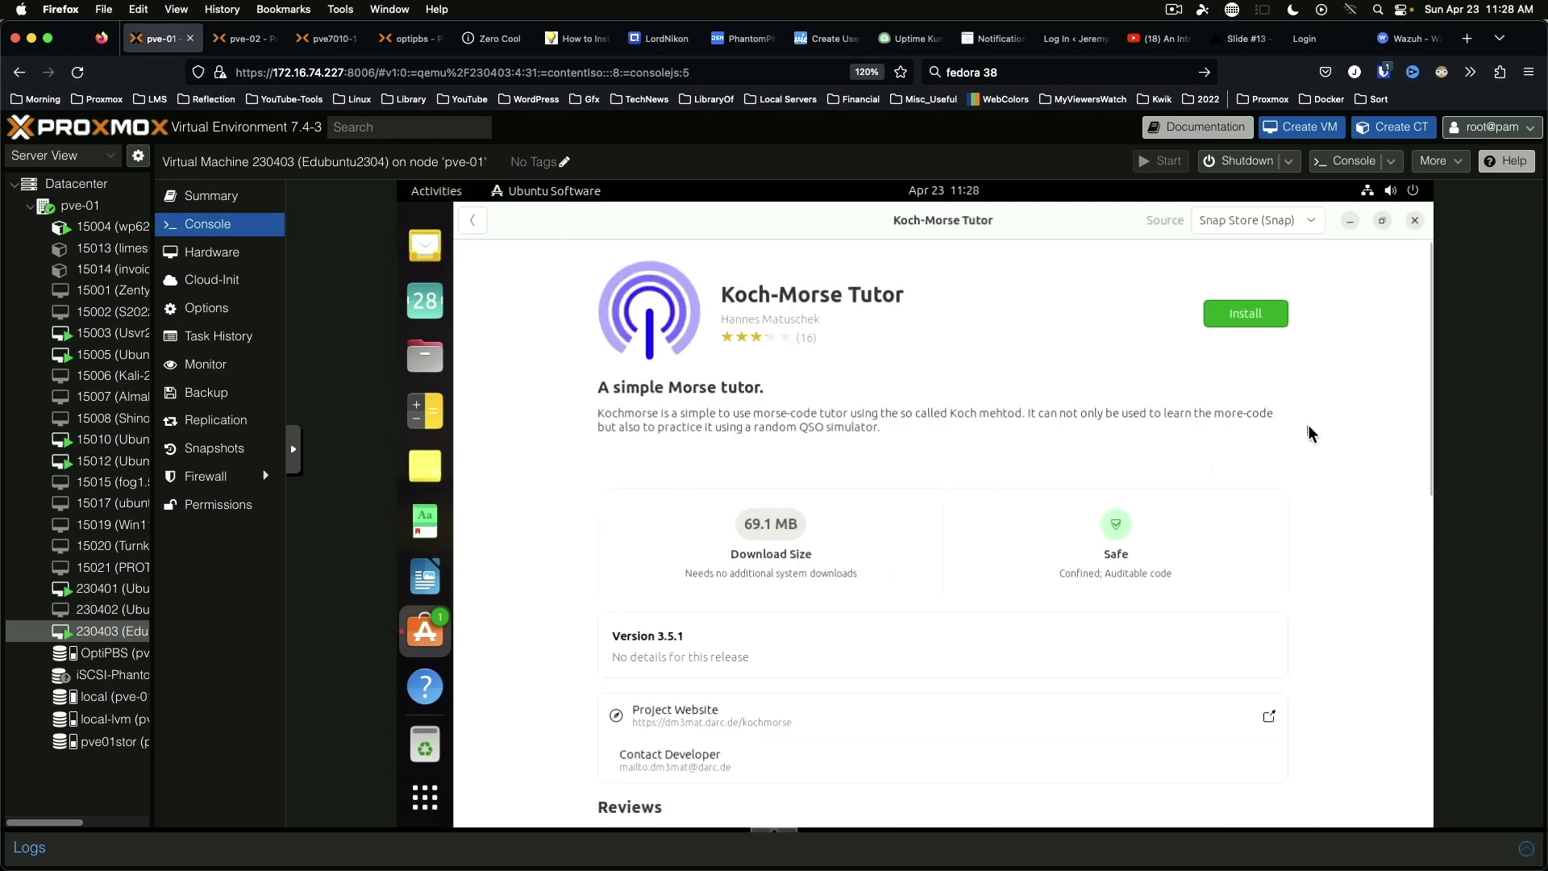
key(alt+Left)
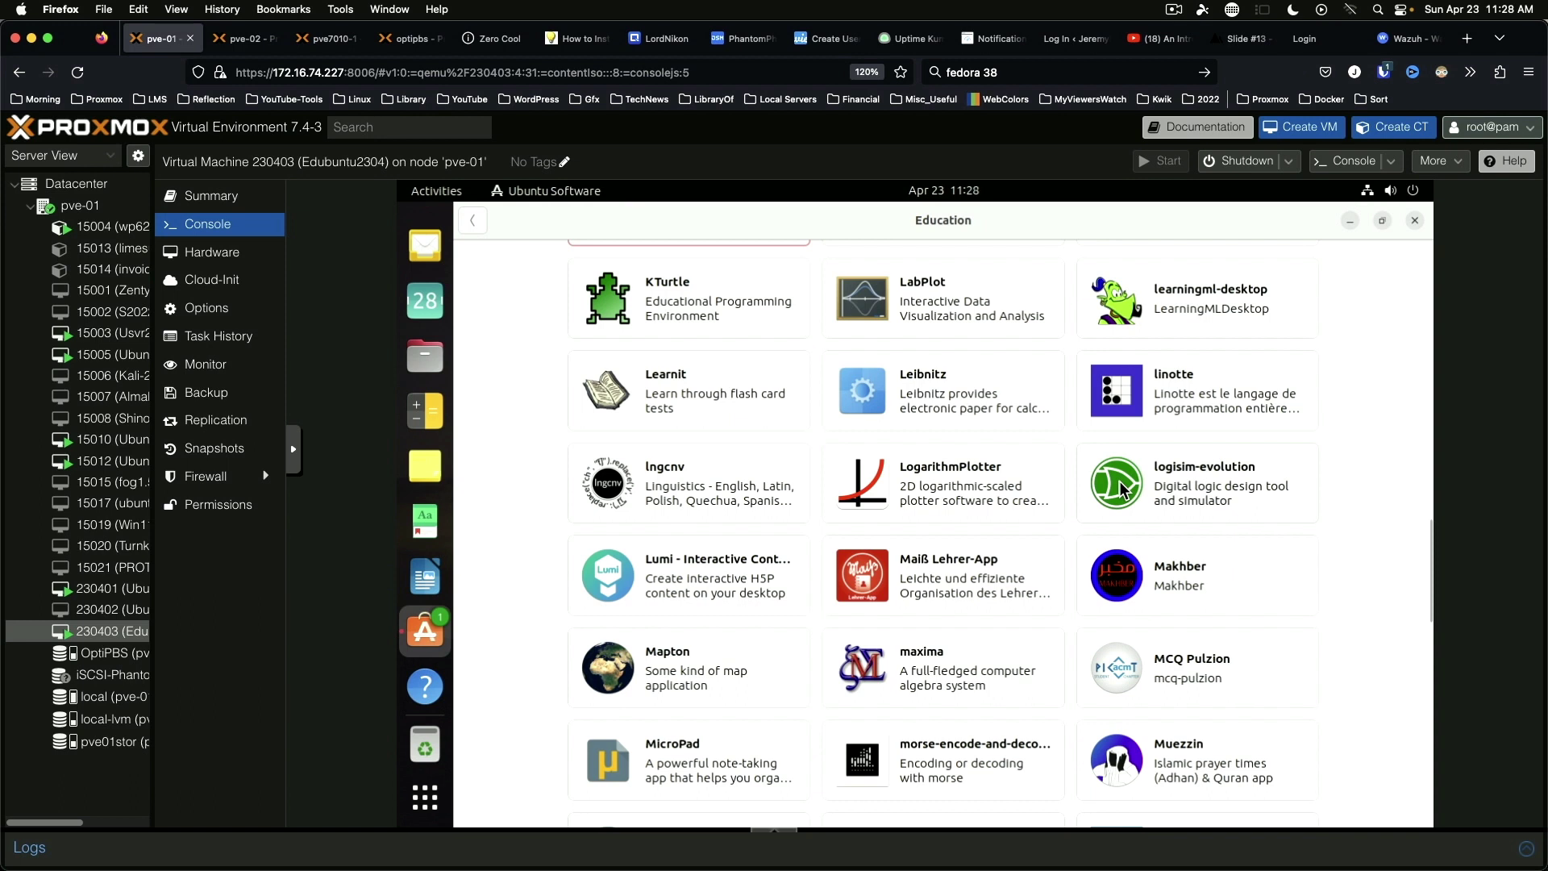
click(1121, 488)
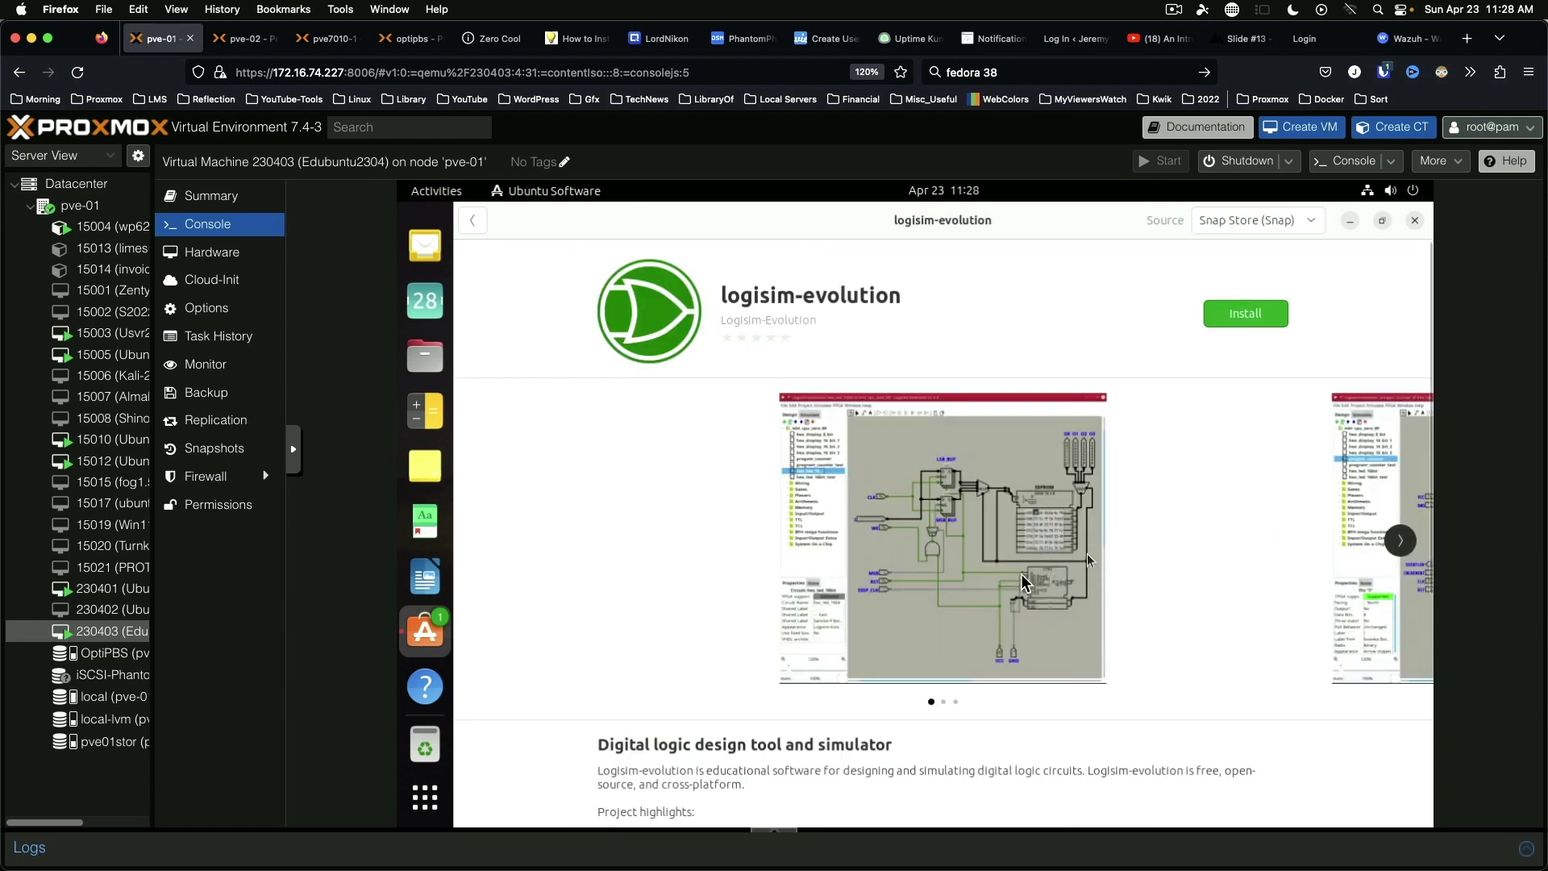
click(1403, 542)
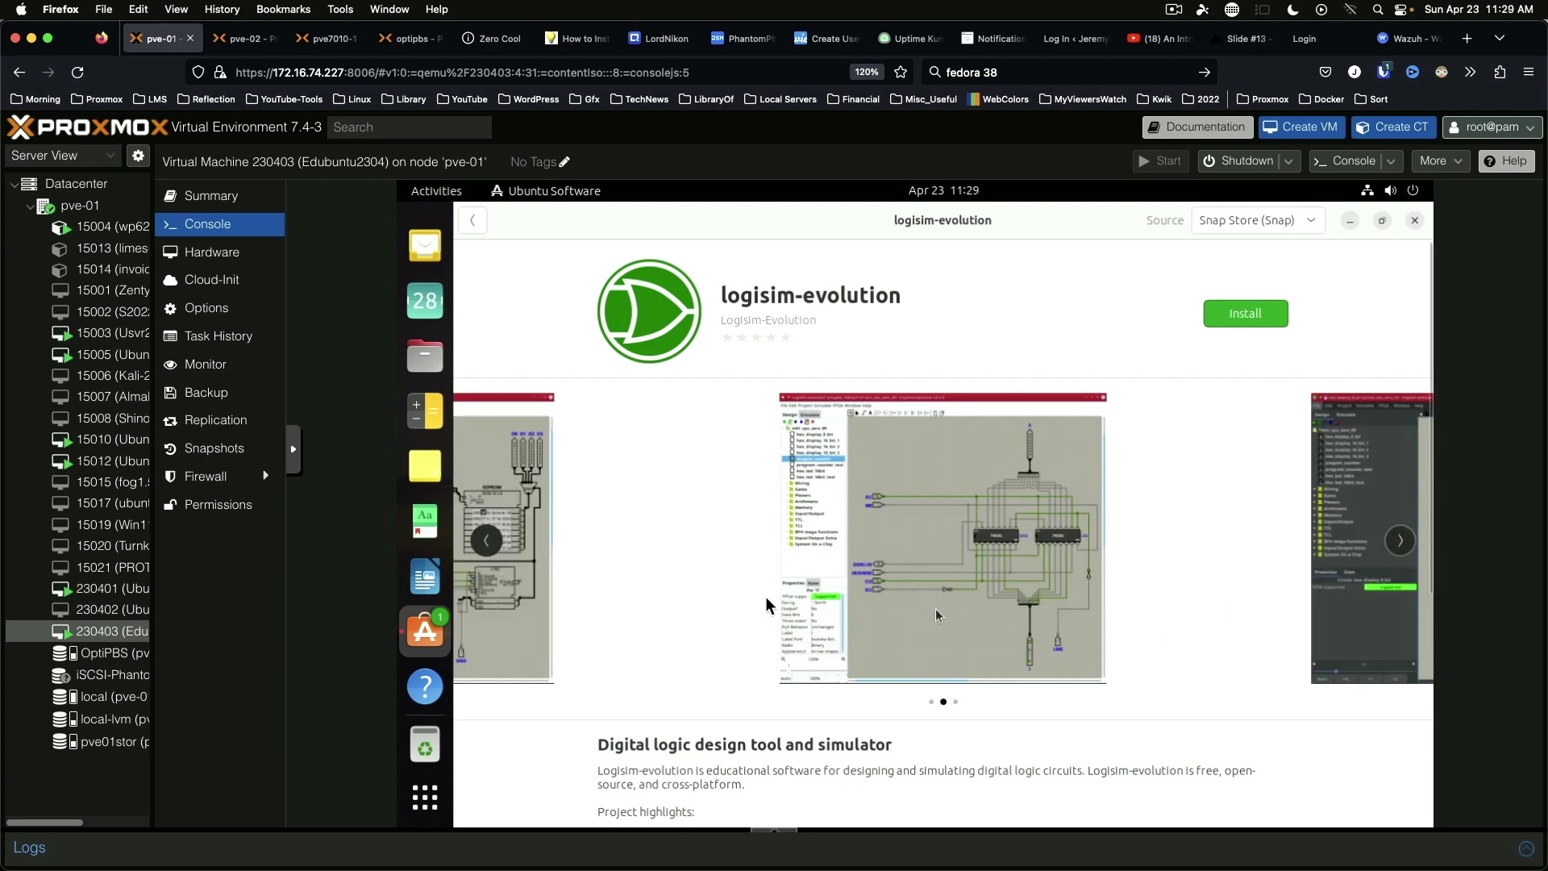
click(1400, 542)
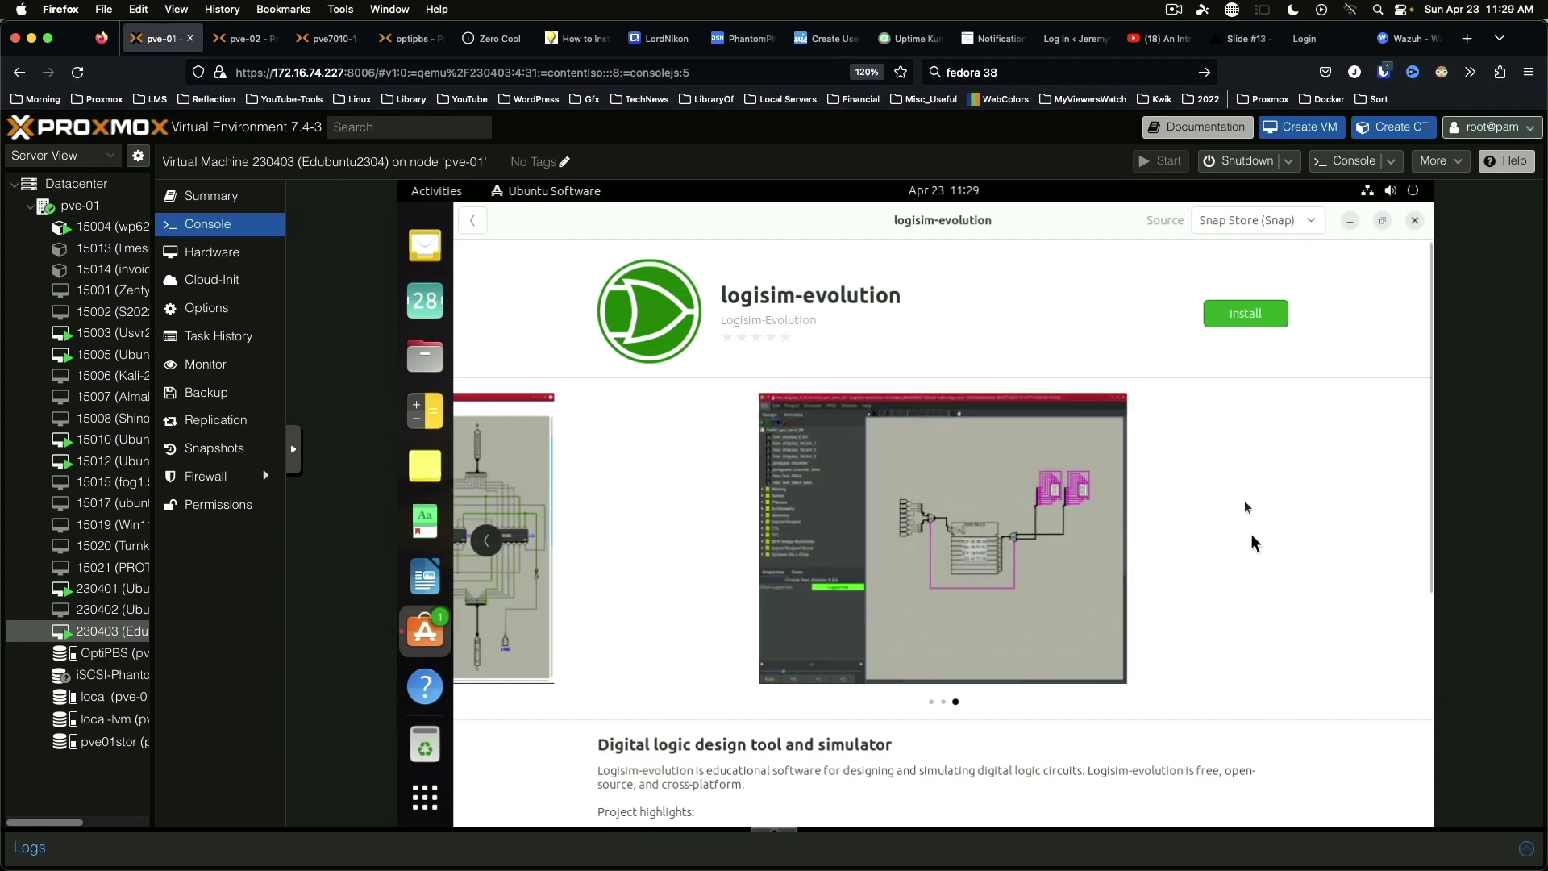
click(485, 545)
click(486, 544)
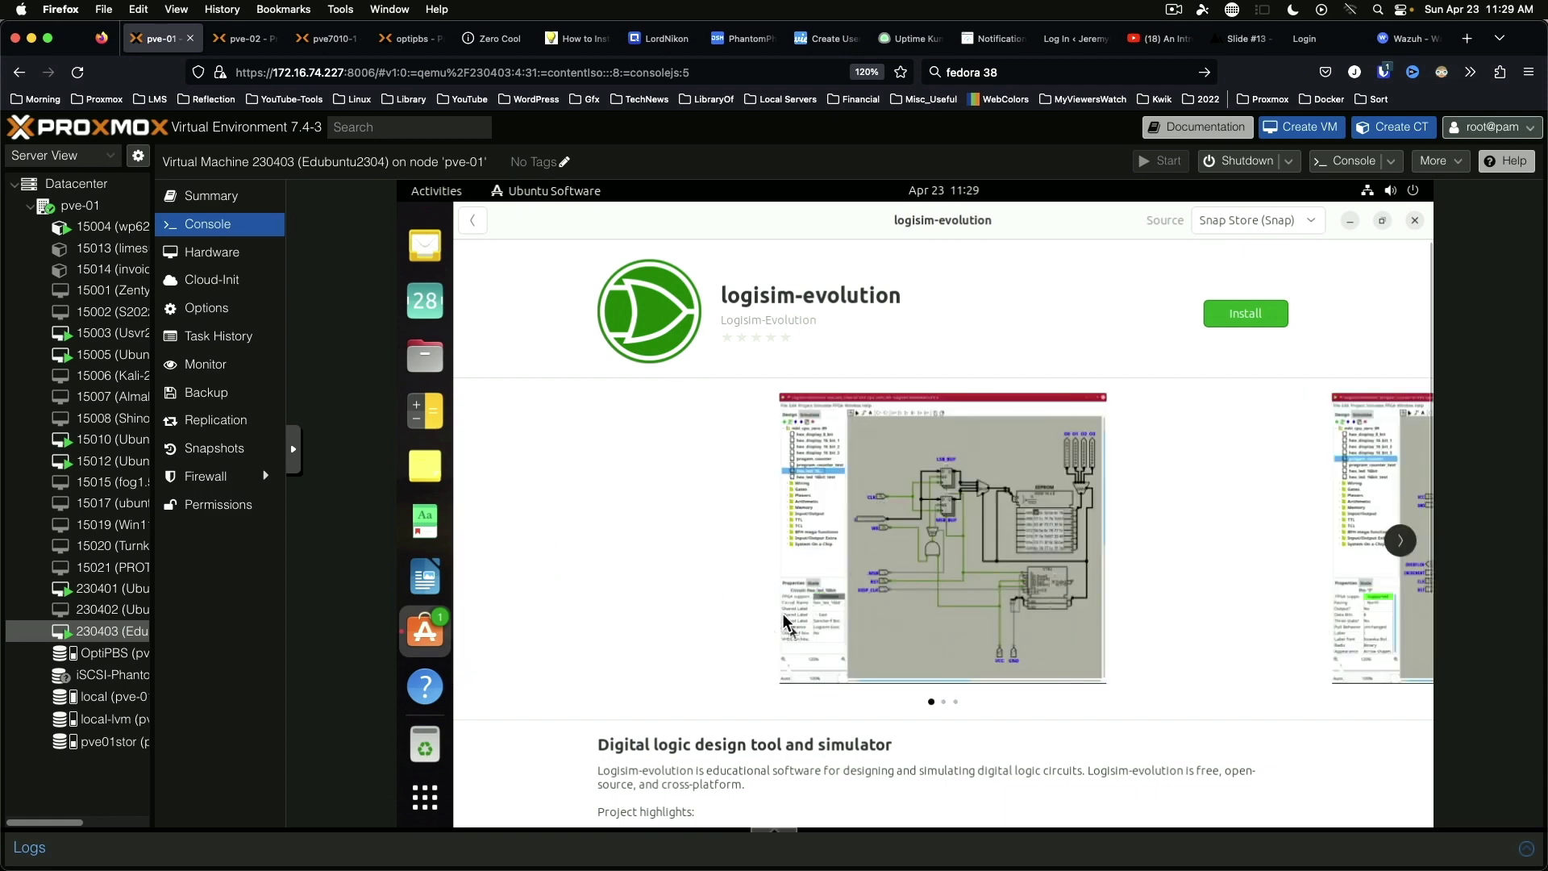
scroll(615, 530, down, 3)
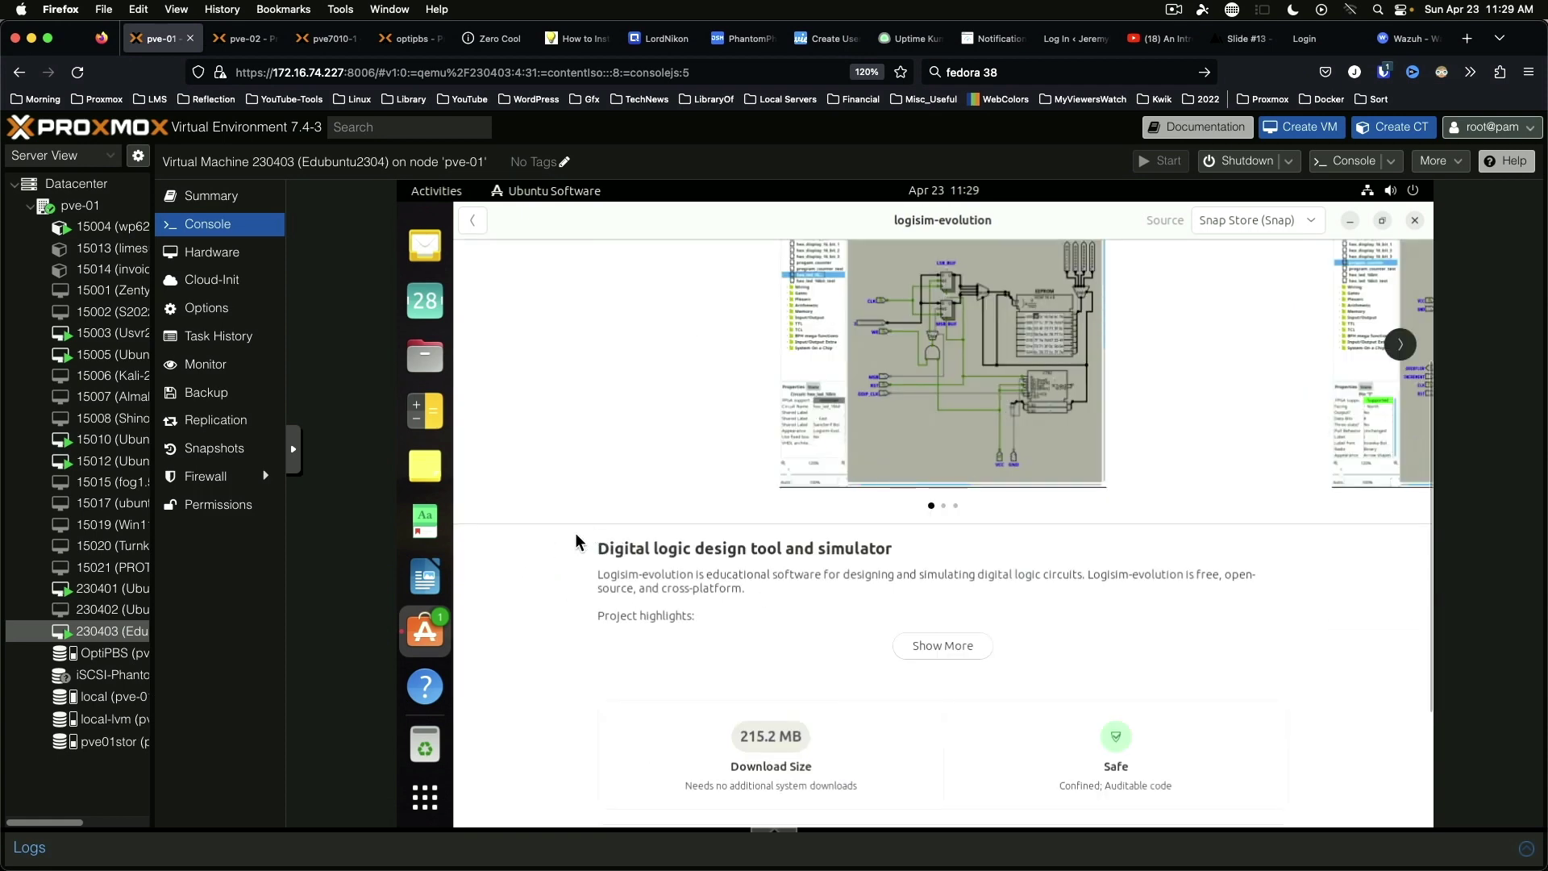
scroll(575, 549, up, 3)
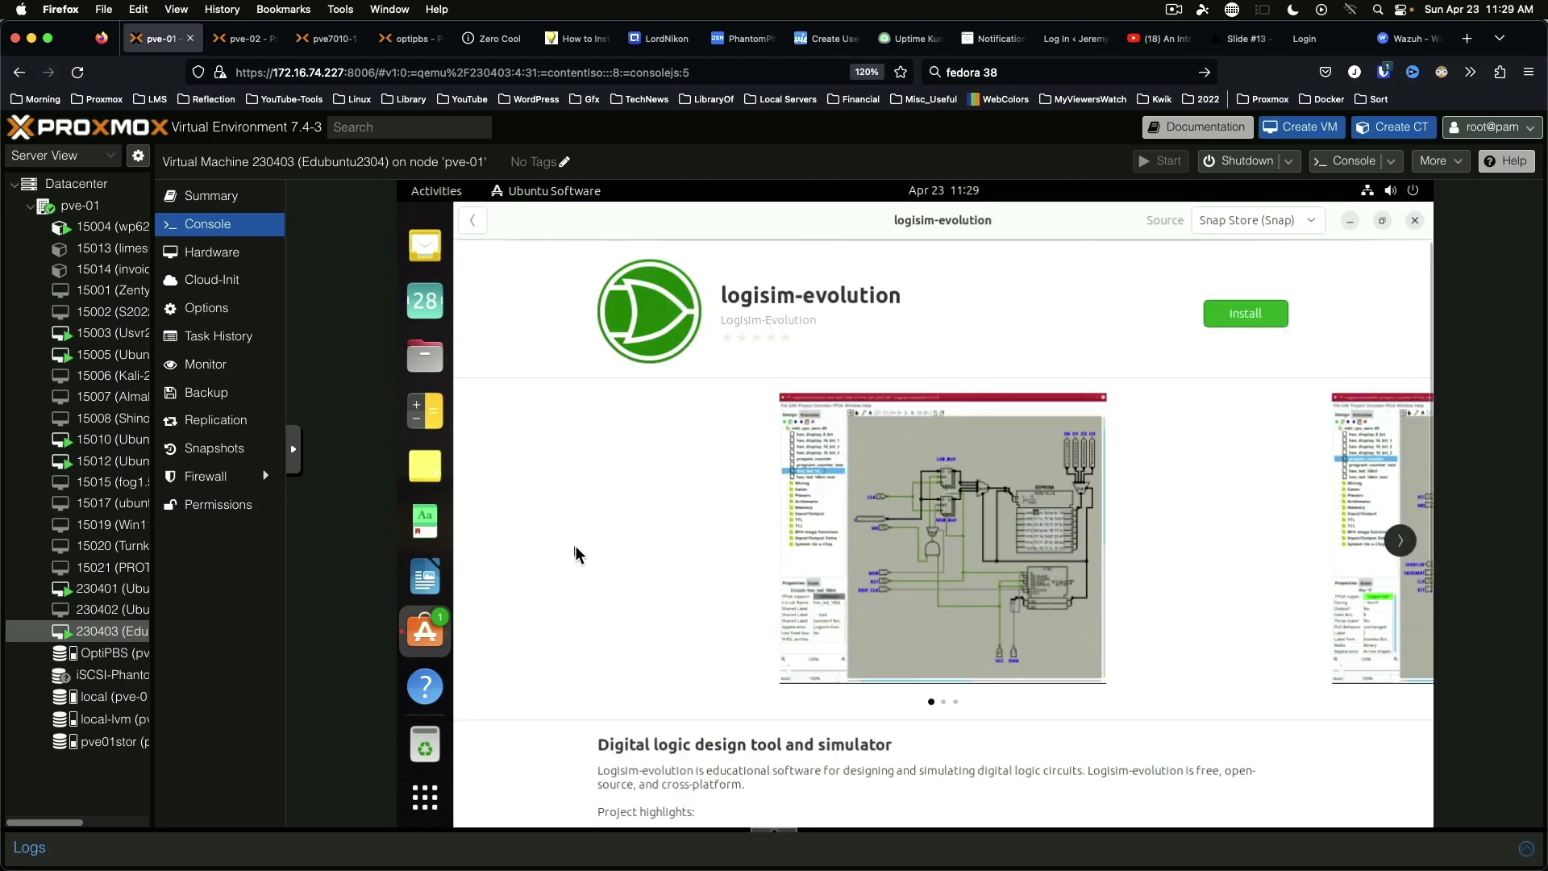
key(alt+Left)
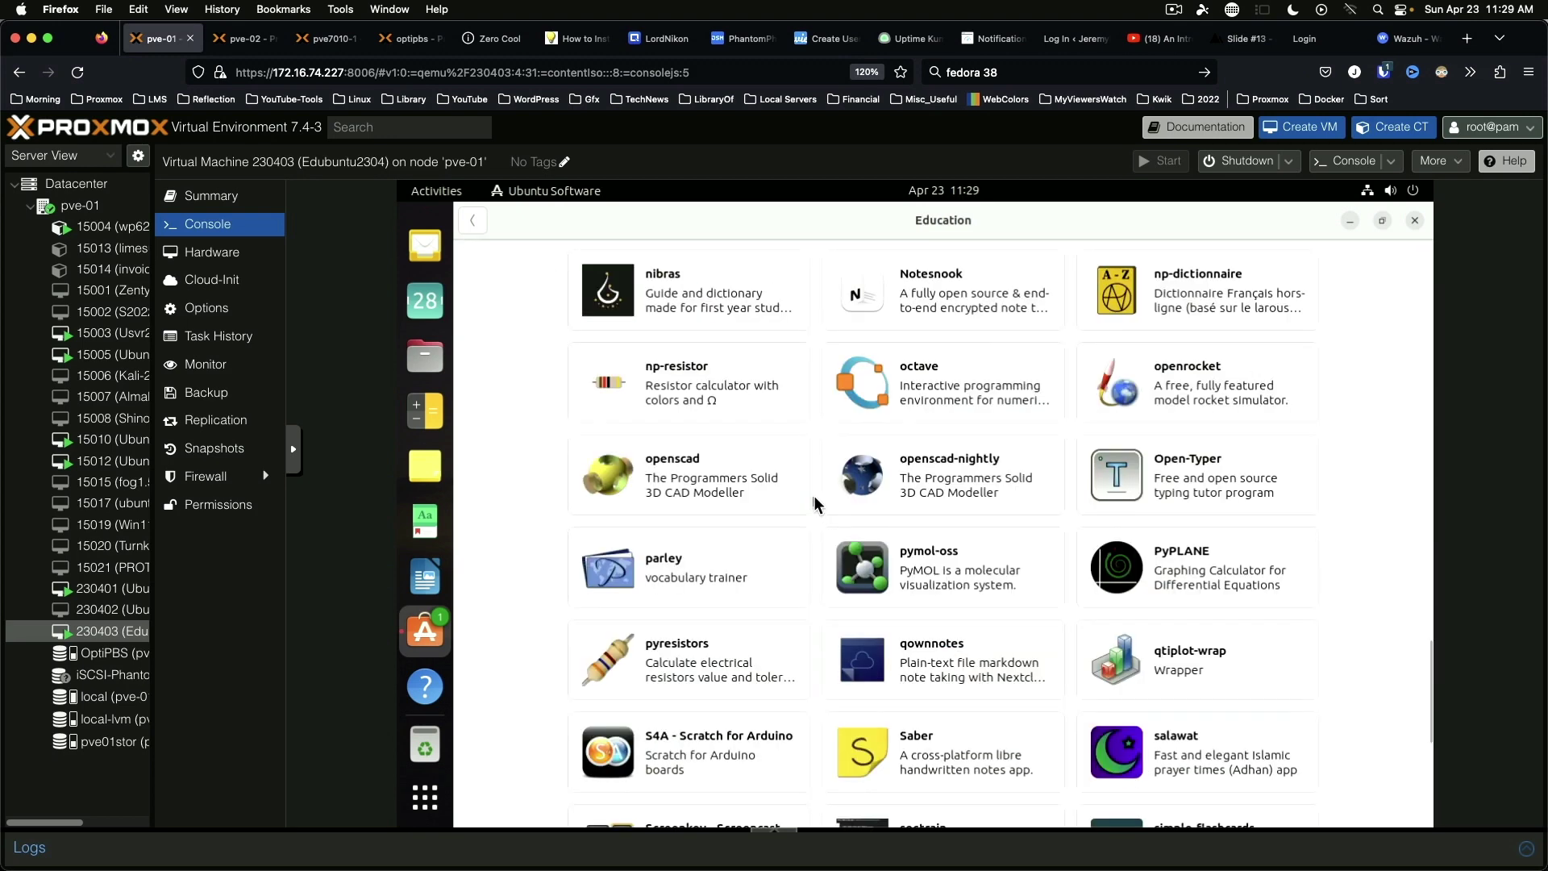
scroll(817, 504, down, 1)
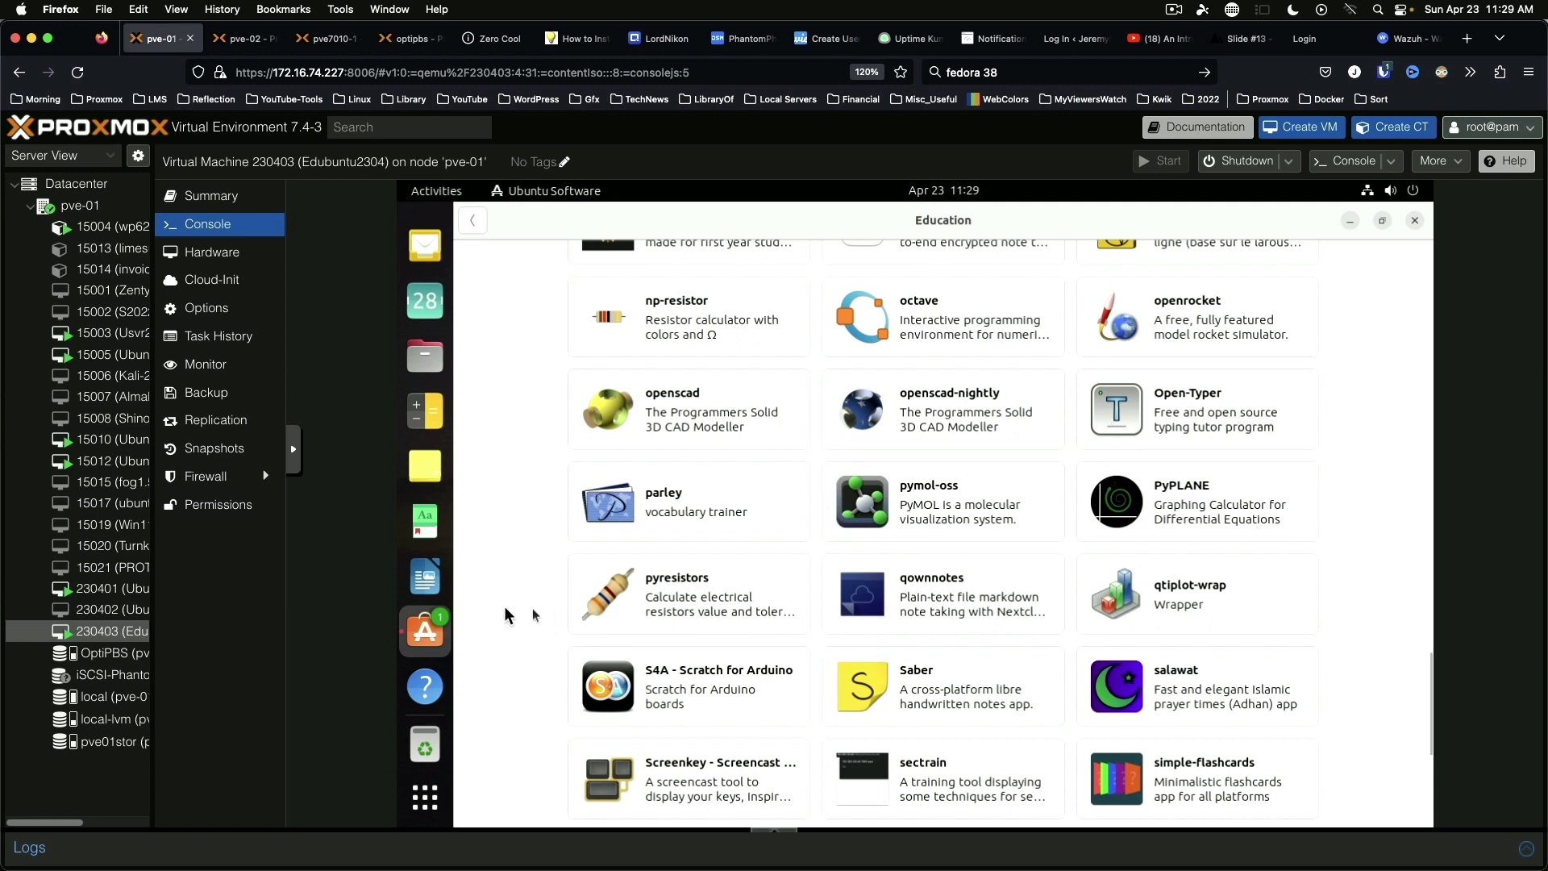
click(648, 610)
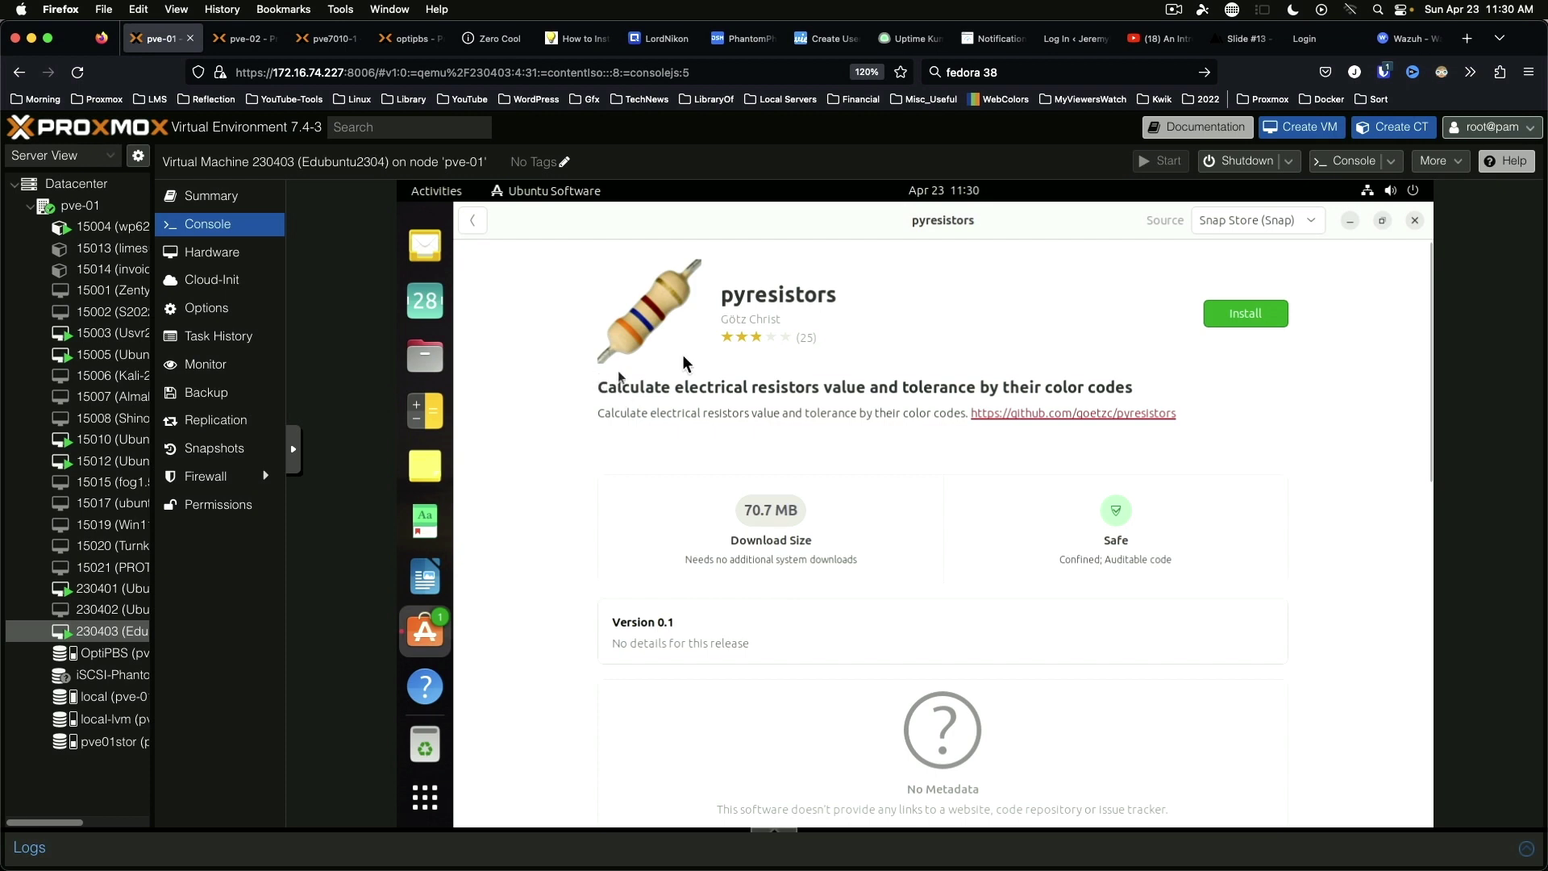
click(473, 222)
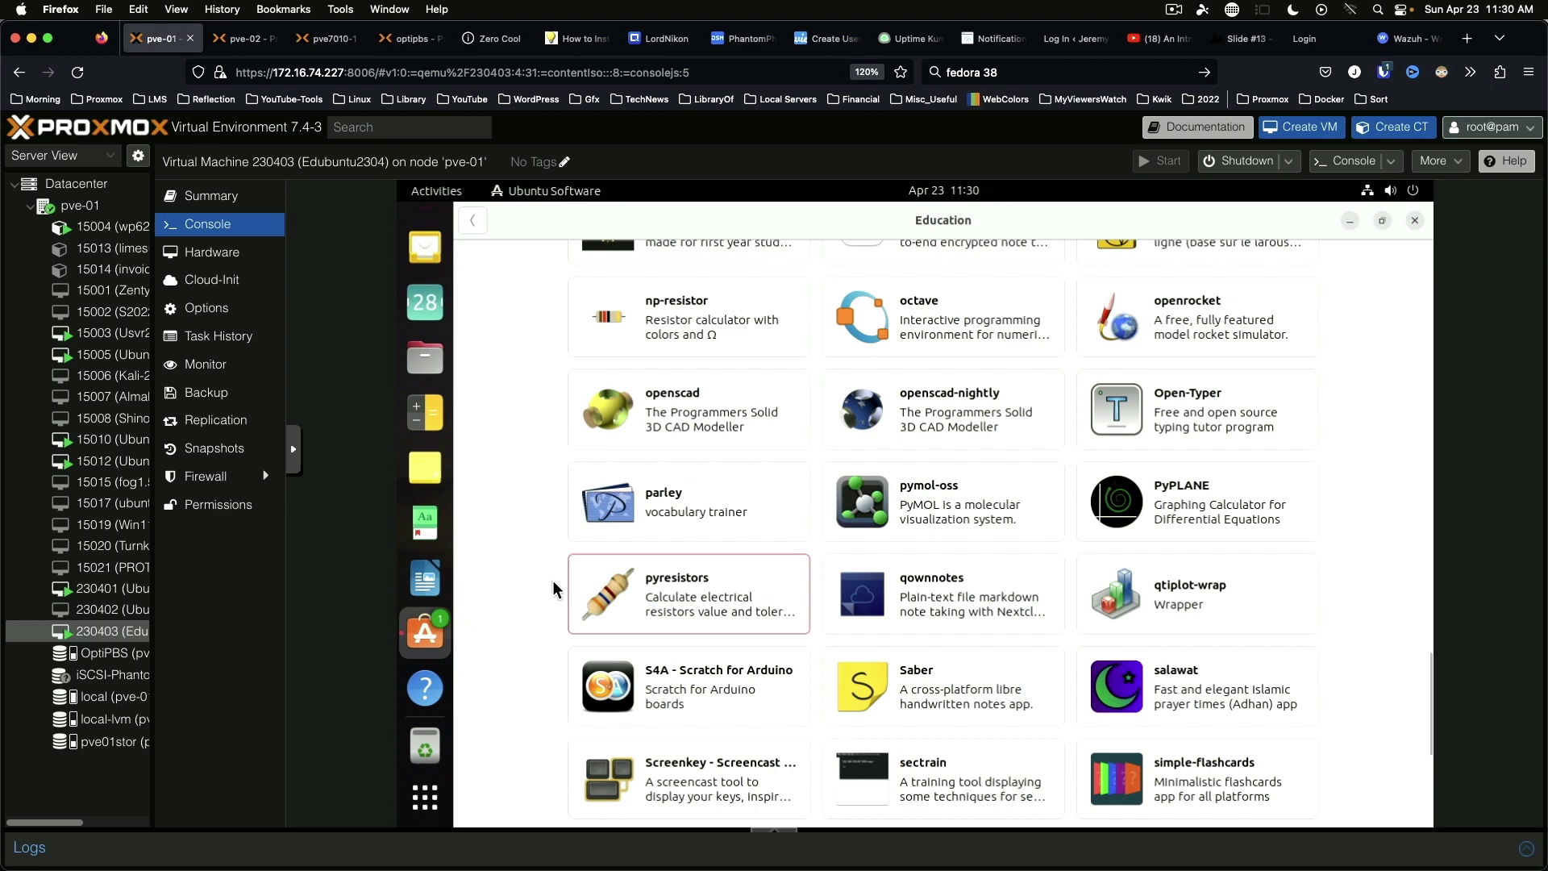
scroll(553, 580, down, 5)
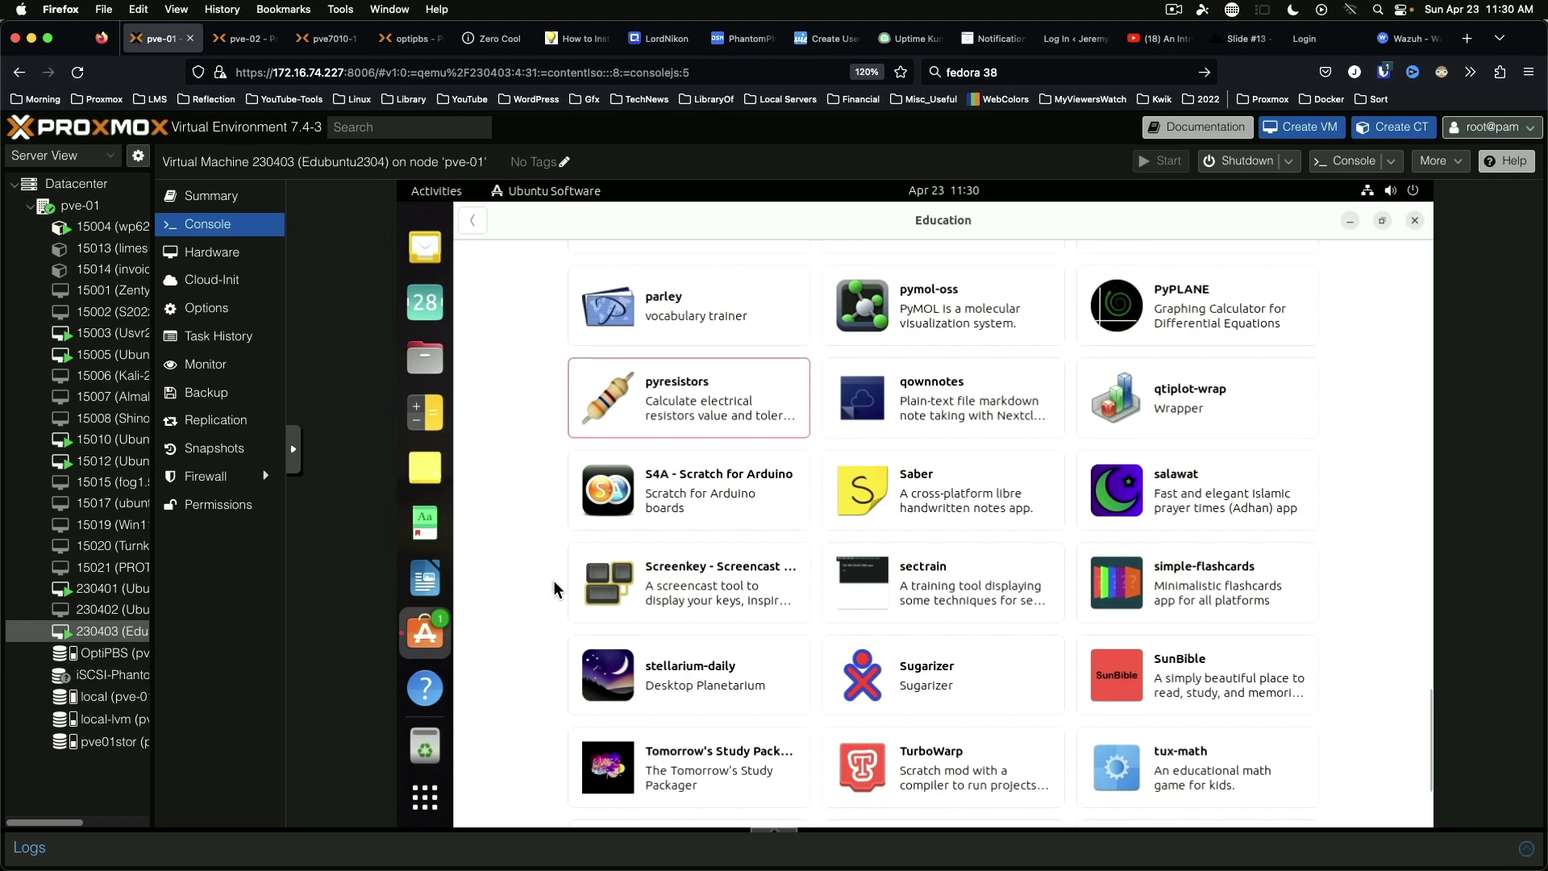
scroll(554, 579, down, 3)
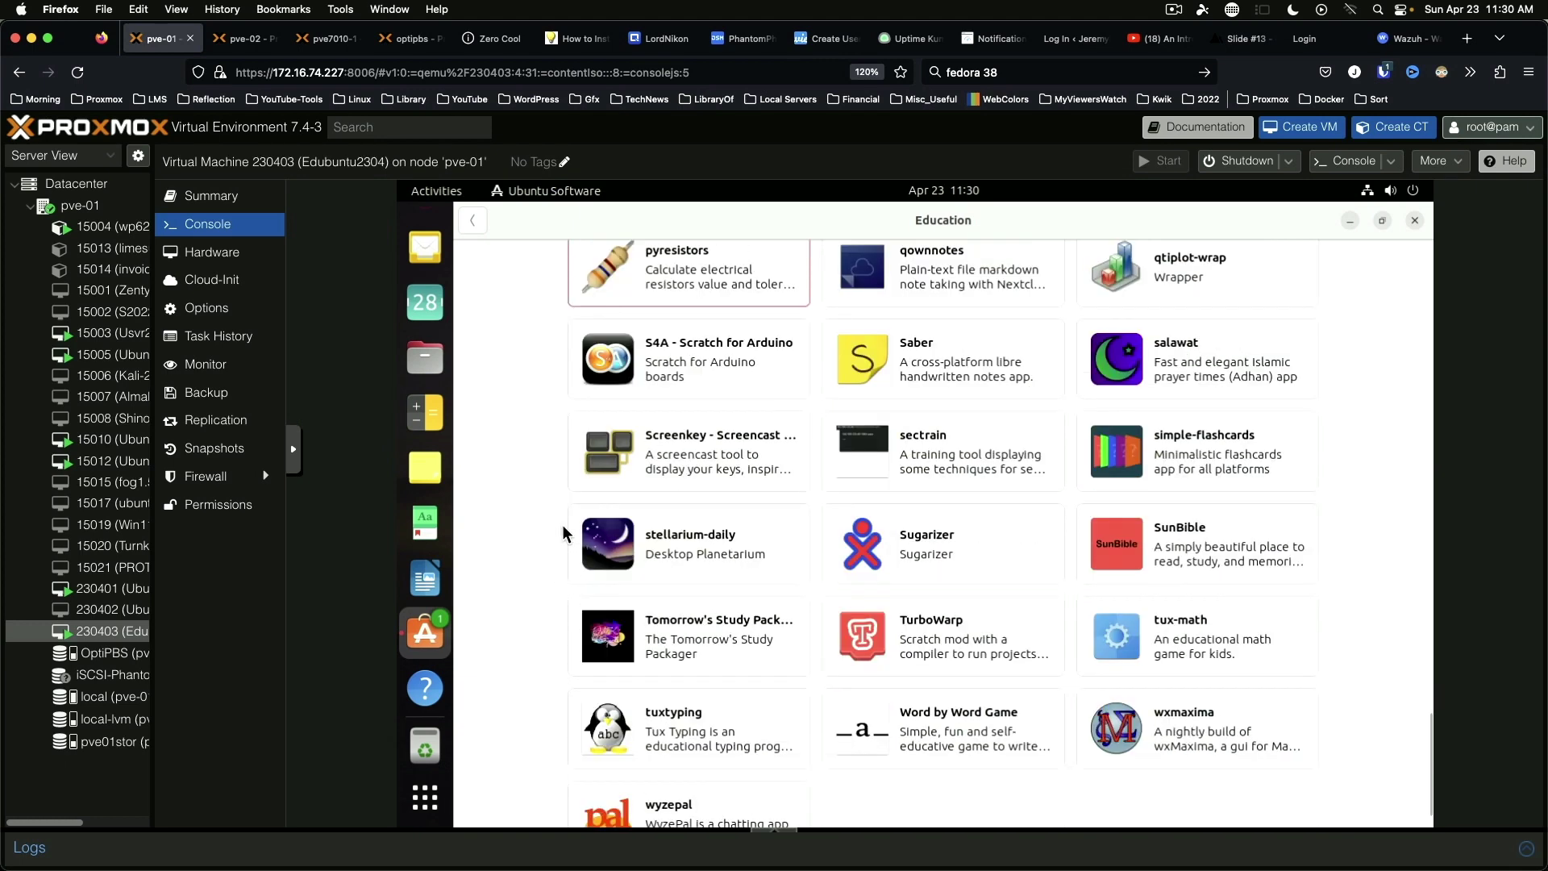